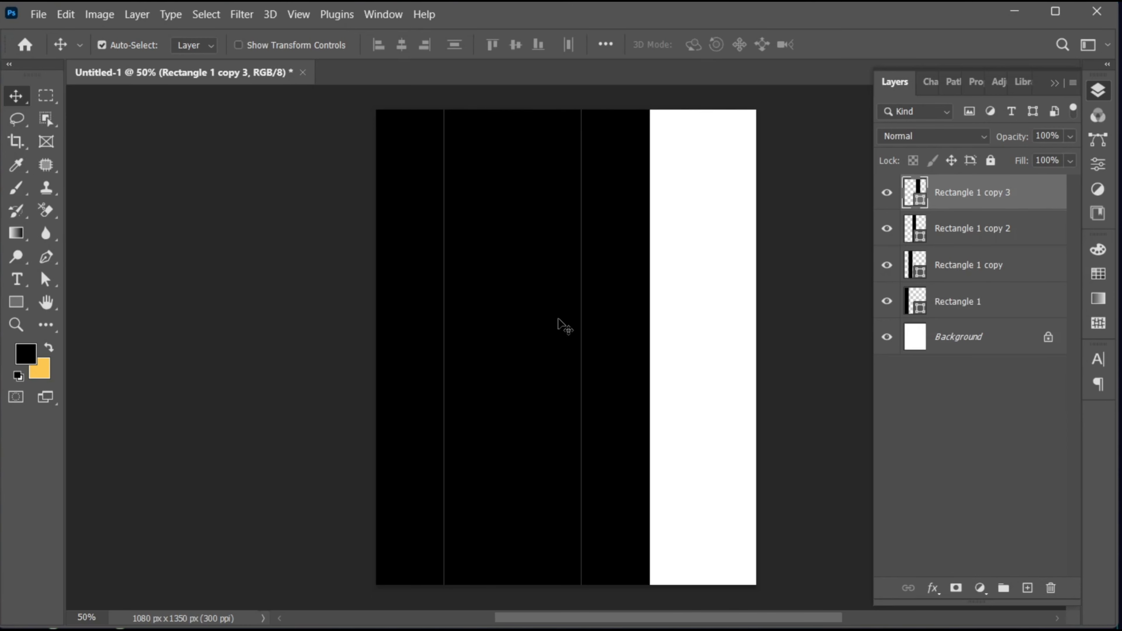
Step: Select all four black rectangles and stretch them together horizontally until they span the full canvas width
left_click(979, 306, "shift")
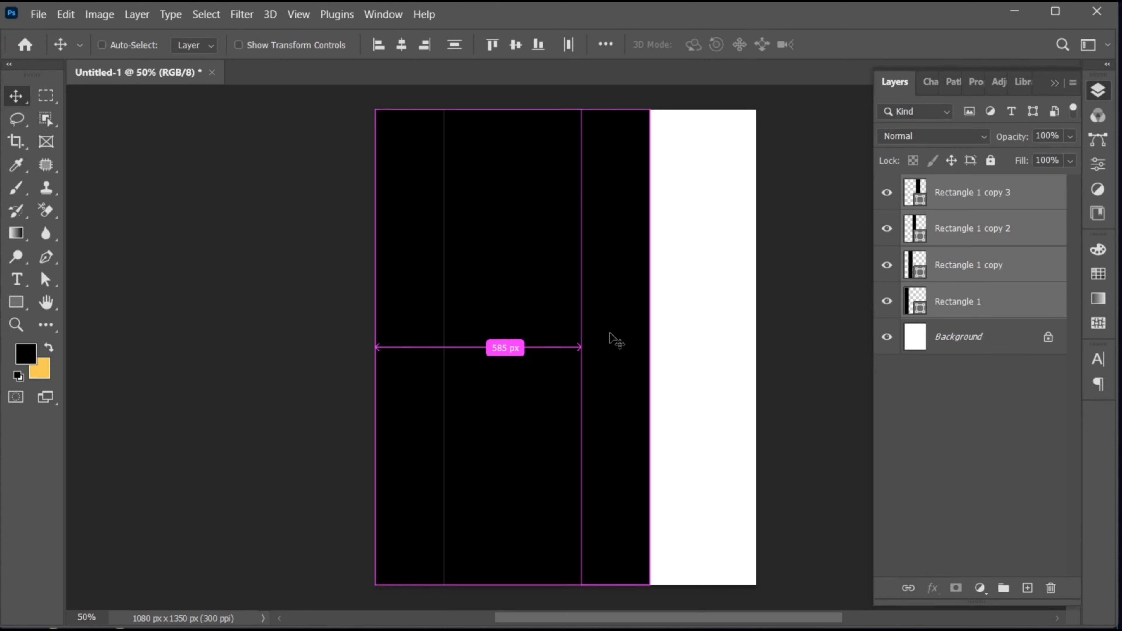
key("ctrl+t")
left_click_drag(651, 349, 755, 349)
left_click(872, 44)
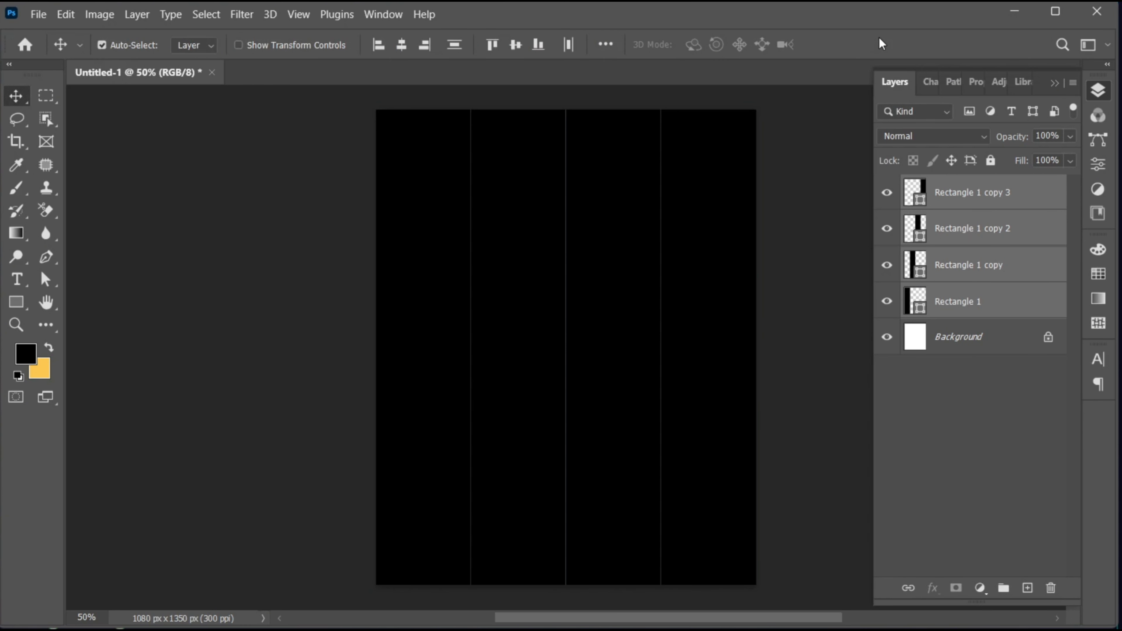
Step: Place the Eiffel Tower photo as an embedded image directly above the Rectangle 1 layer
left_click(957, 301)
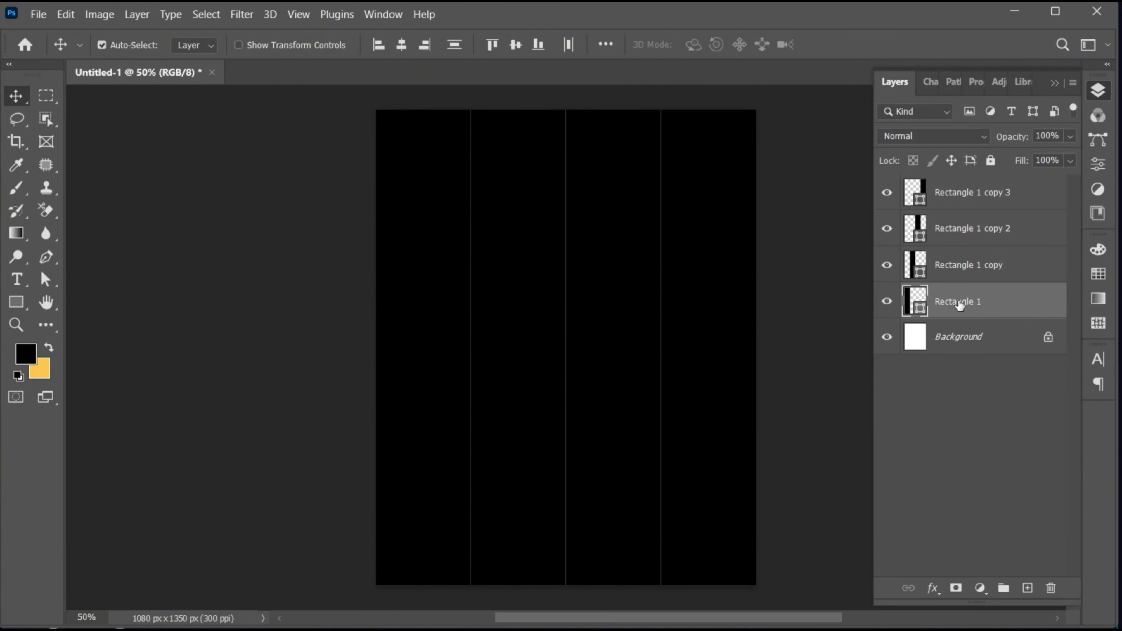
left_click(38, 14)
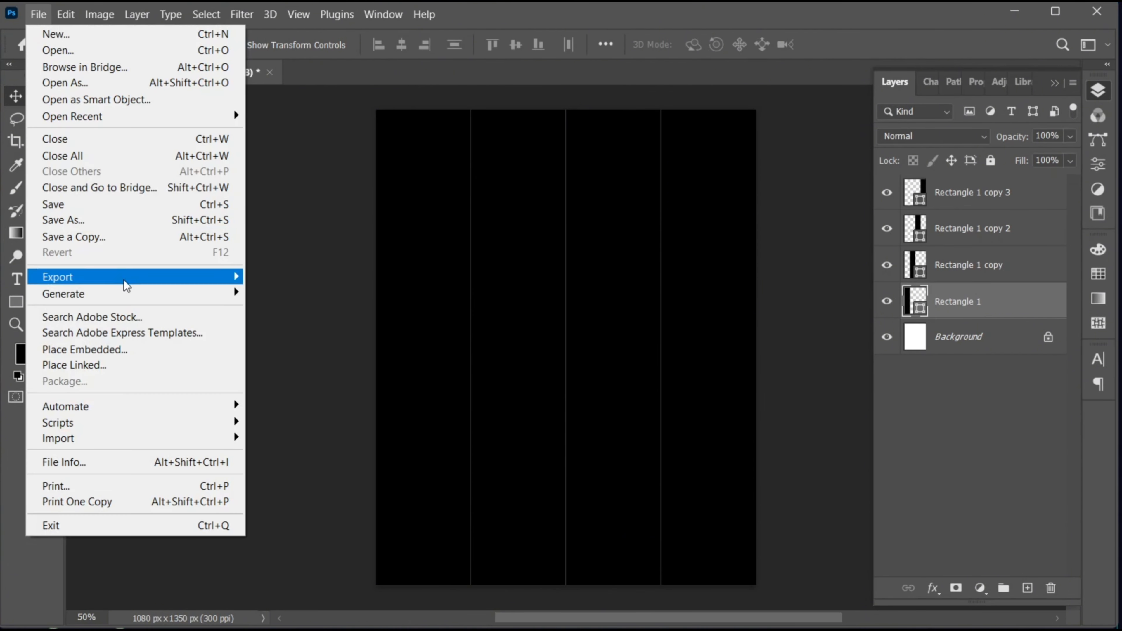
left_click(142, 356)
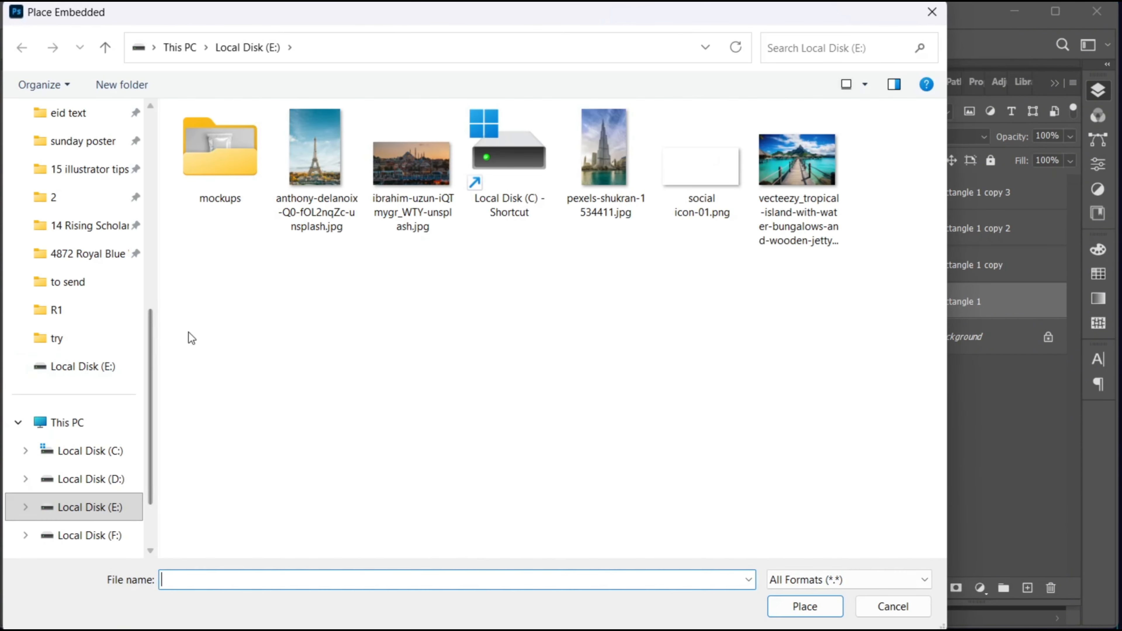
left_click(303, 203)
left_click(825, 608)
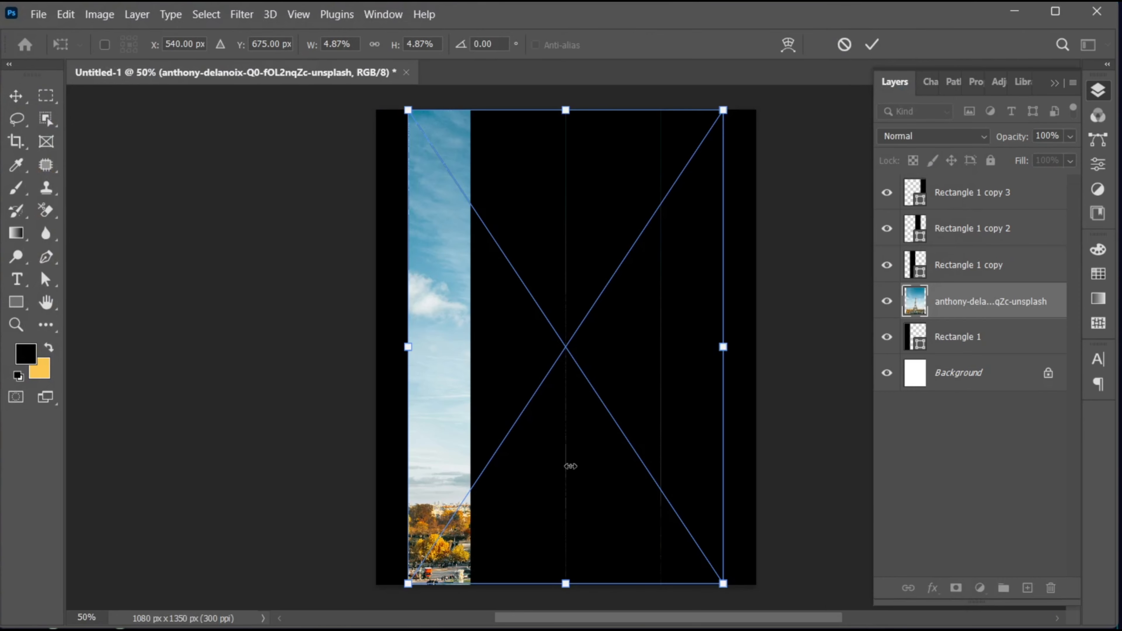
Step: Enlarge the Eiffel Tower photo to about 5.75%, centre the tower over the first strip, and clip the photo to Rectangle 1
left_click_drag(549, 349, 428, 323)
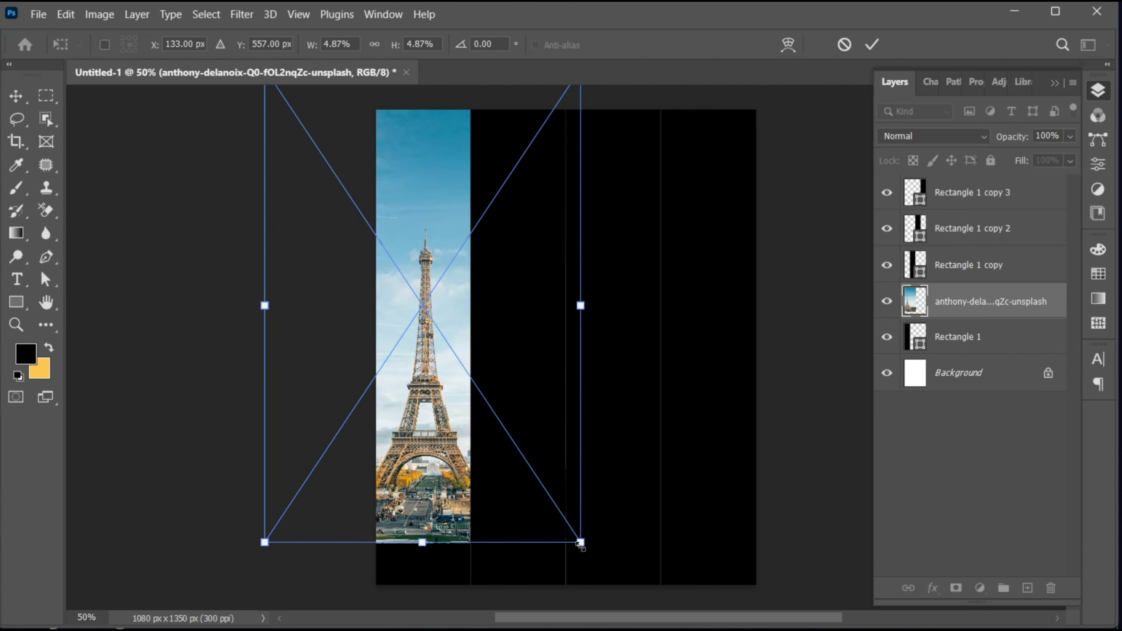
left_click_drag(580, 544, 598, 565)
left_click_drag(418, 478, 418, 450)
left_click_drag(598, 543, 614, 560)
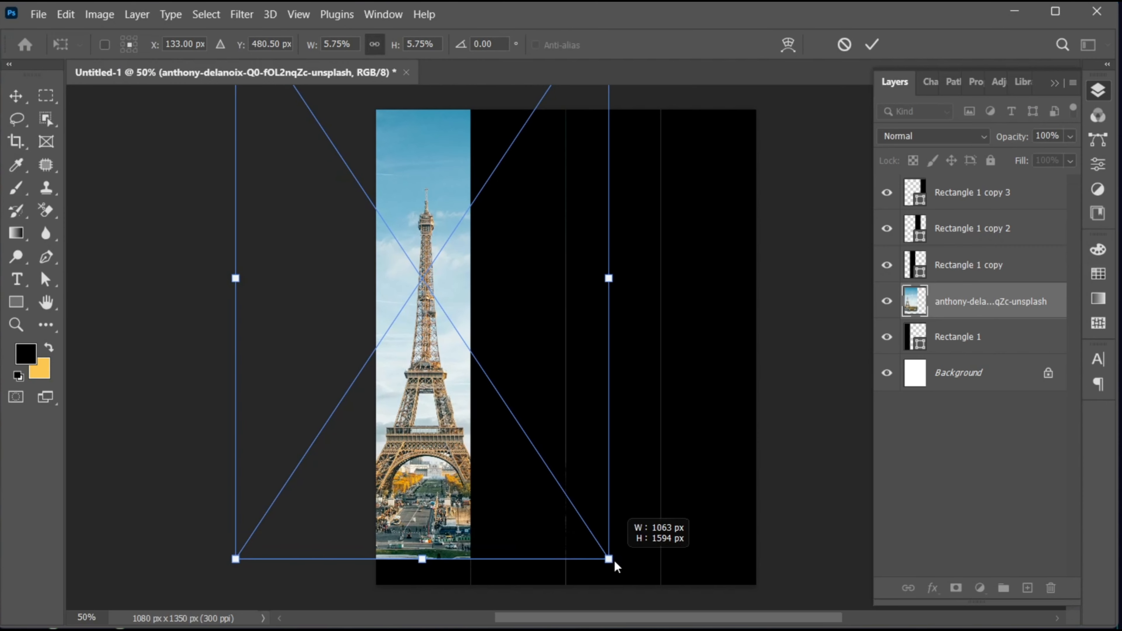
left_click_drag(429, 500, 428, 493)
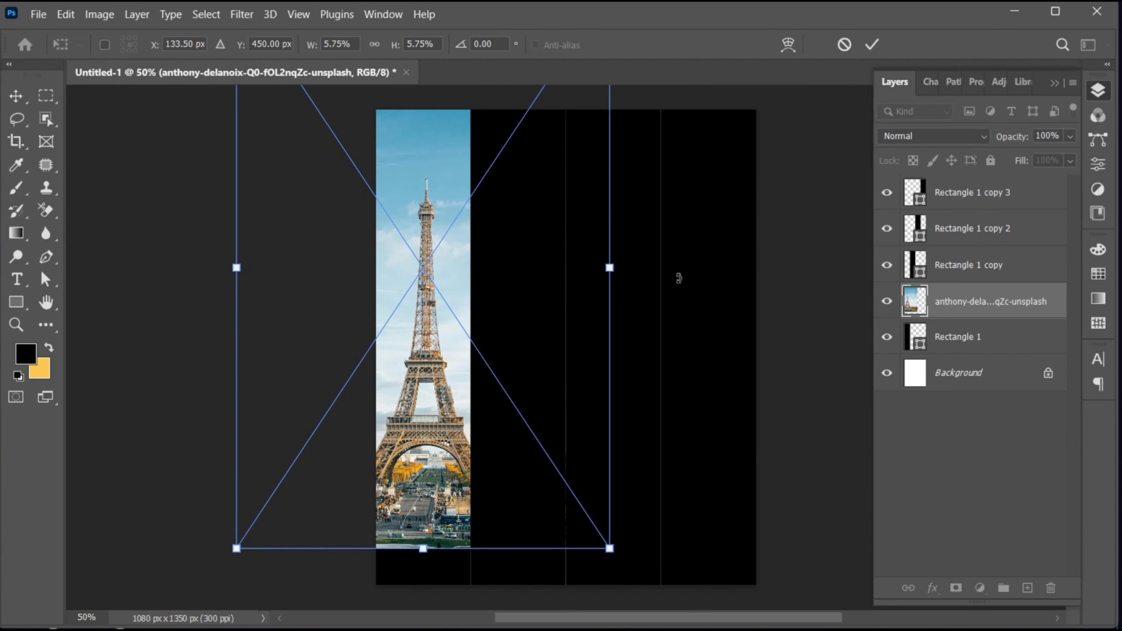
left_click(872, 44)
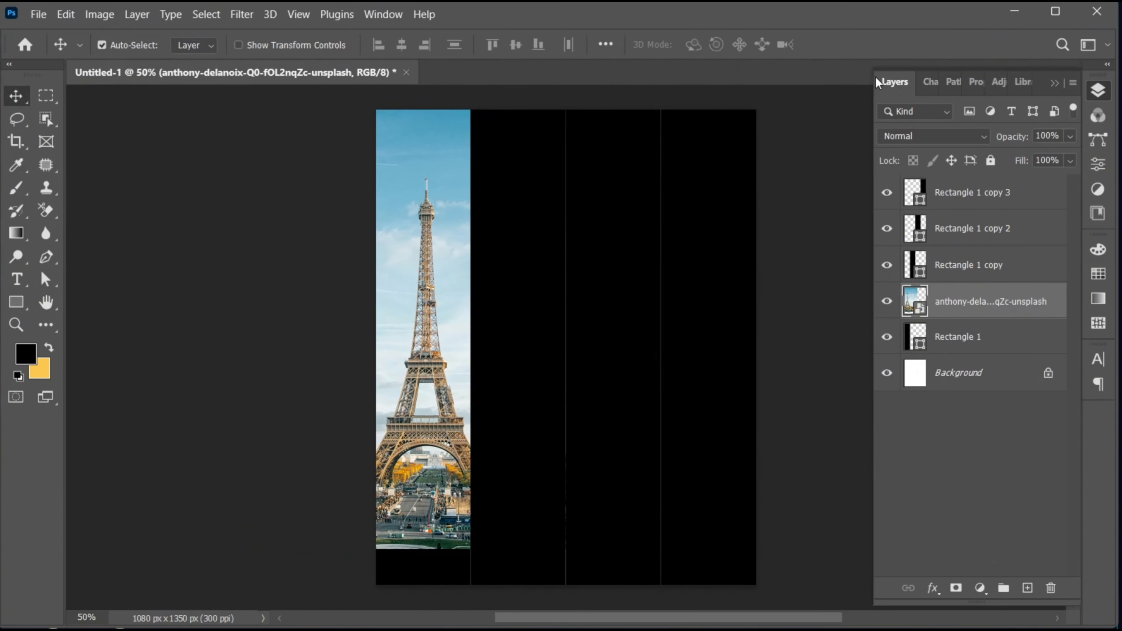
right_click(949, 313)
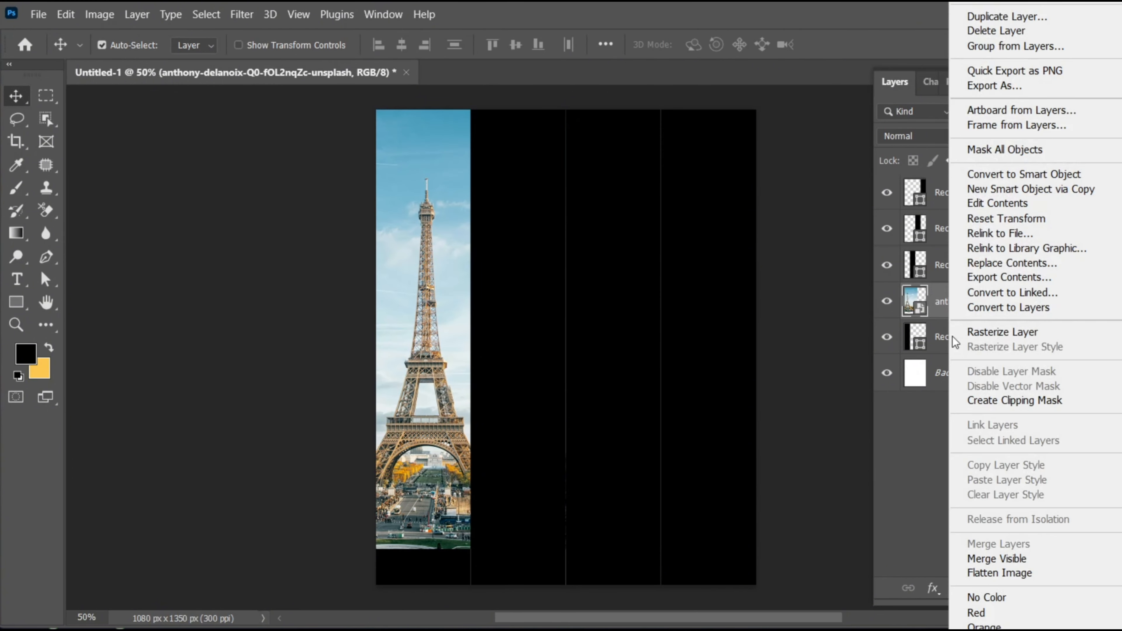
left_click(972, 398)
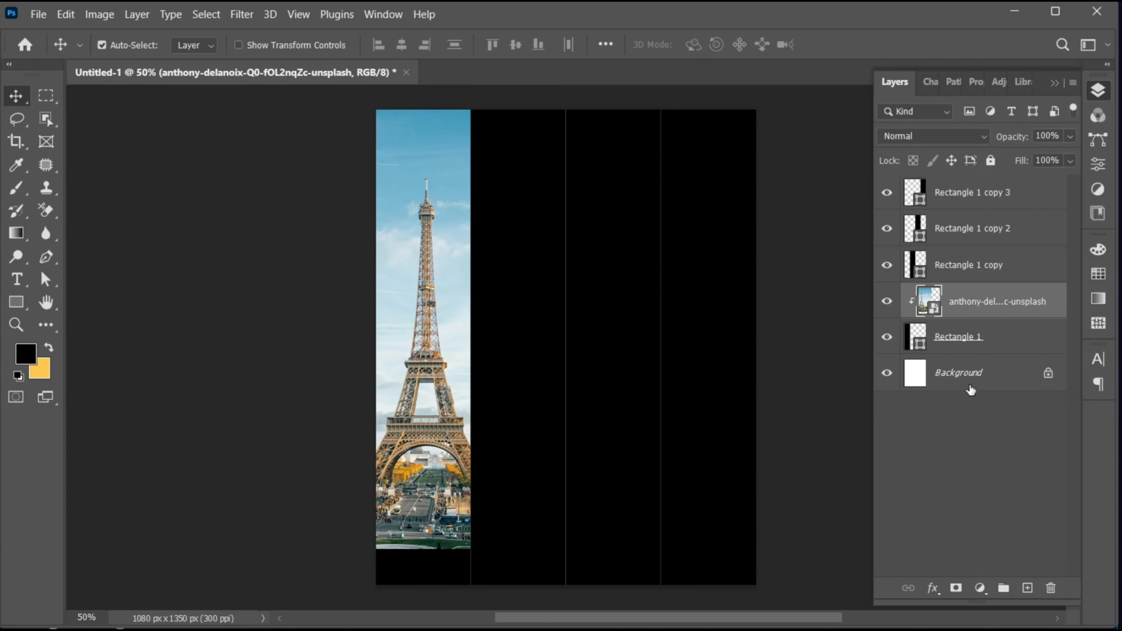
Step: Place the vecteezy tropical island photo as an embedded image above Rectangle 1 copy and clip it to that rectangle
left_click(967, 271)
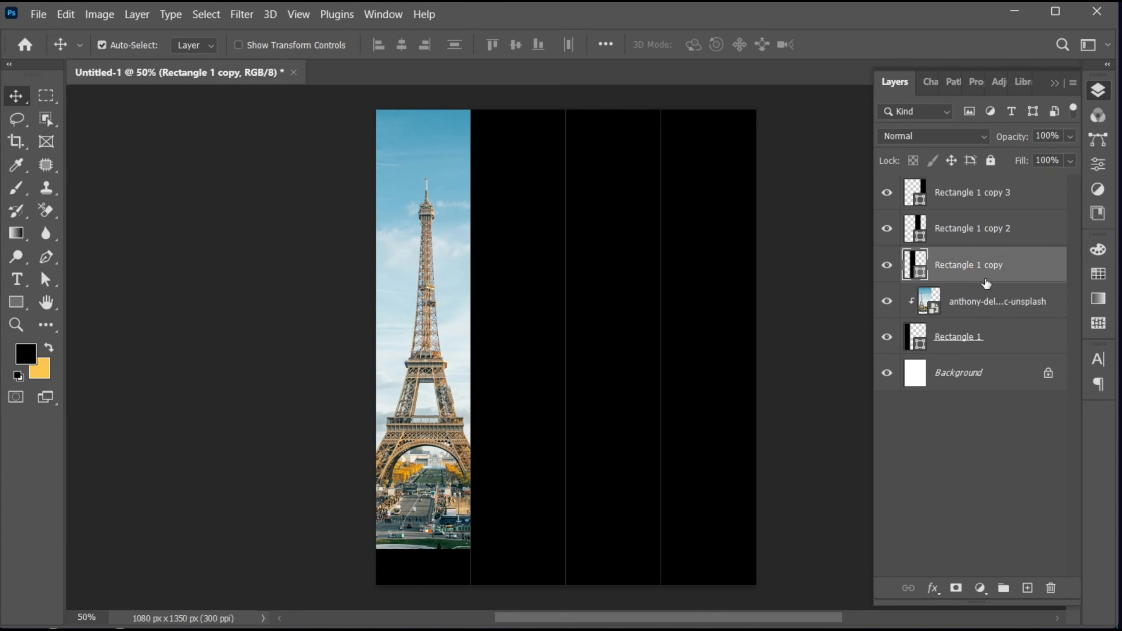
left_click(38, 14)
left_click(123, 352)
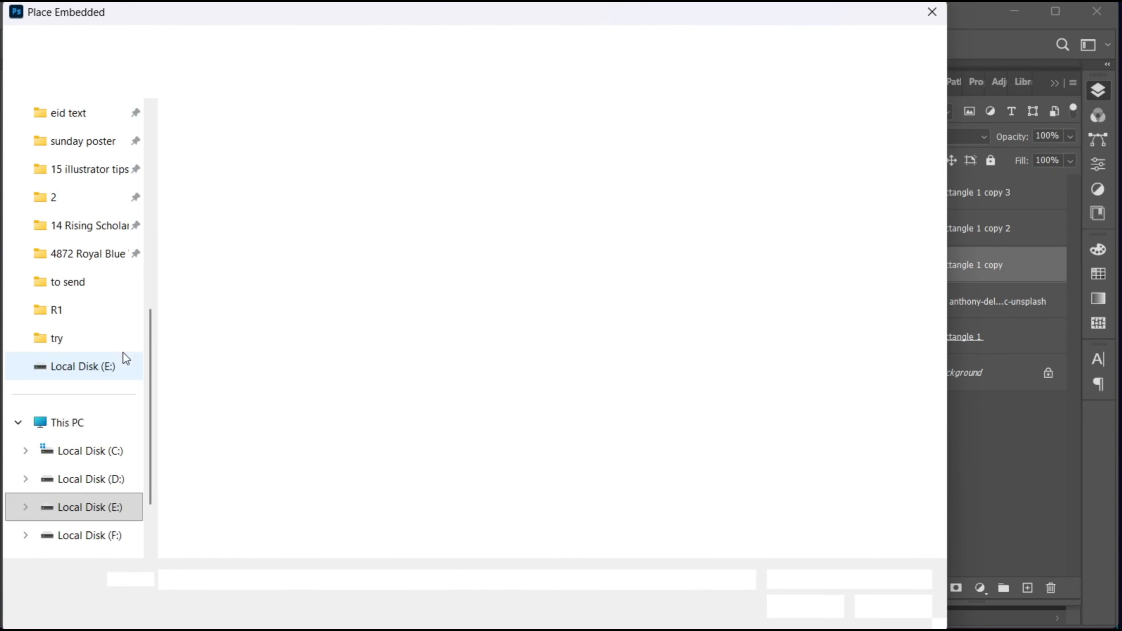
left_click(758, 171)
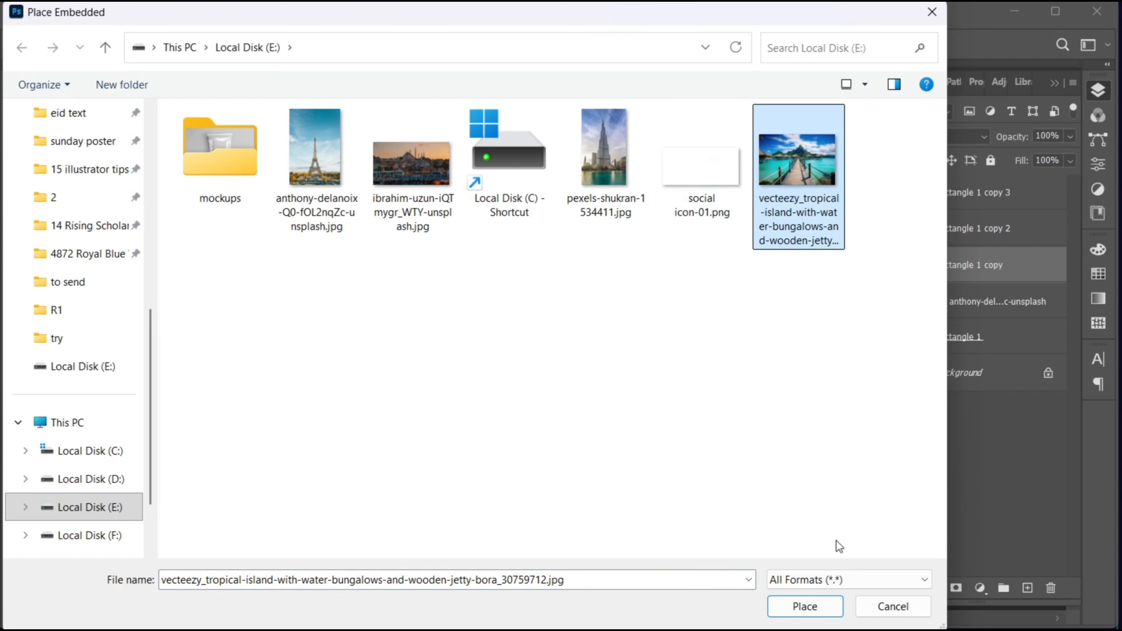
left_click(827, 610)
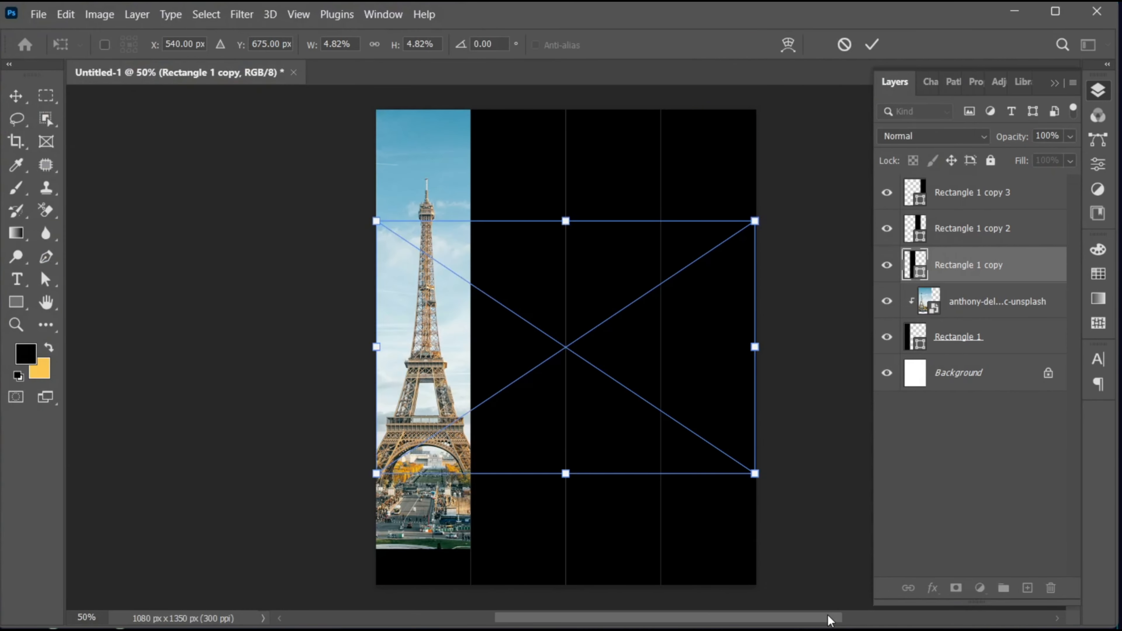
left_click(872, 44)
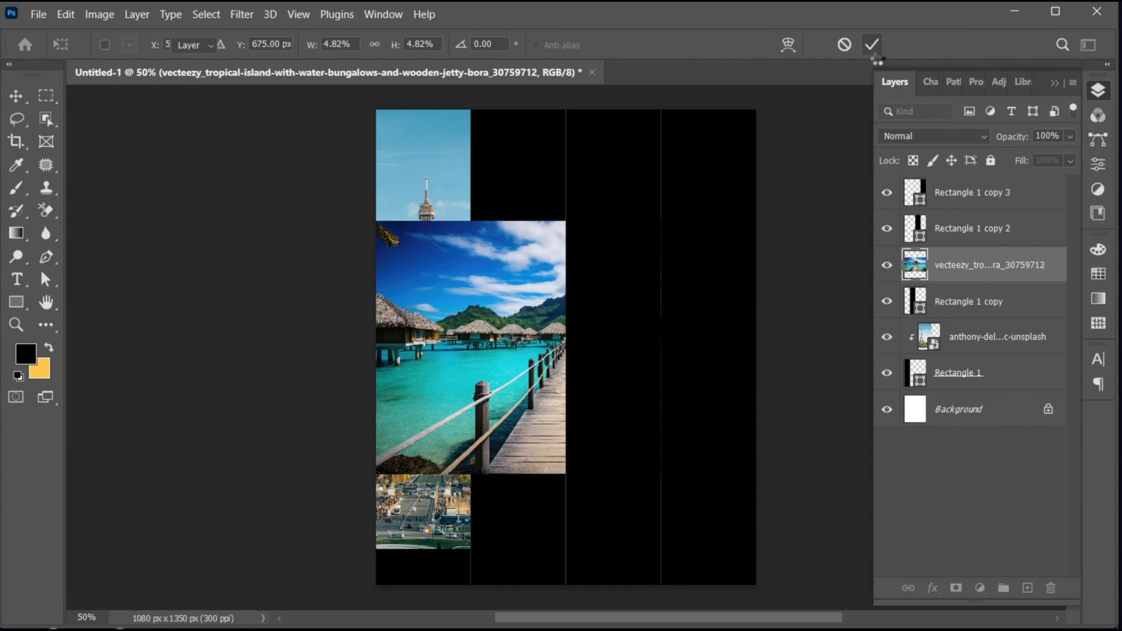
right_click(943, 273)
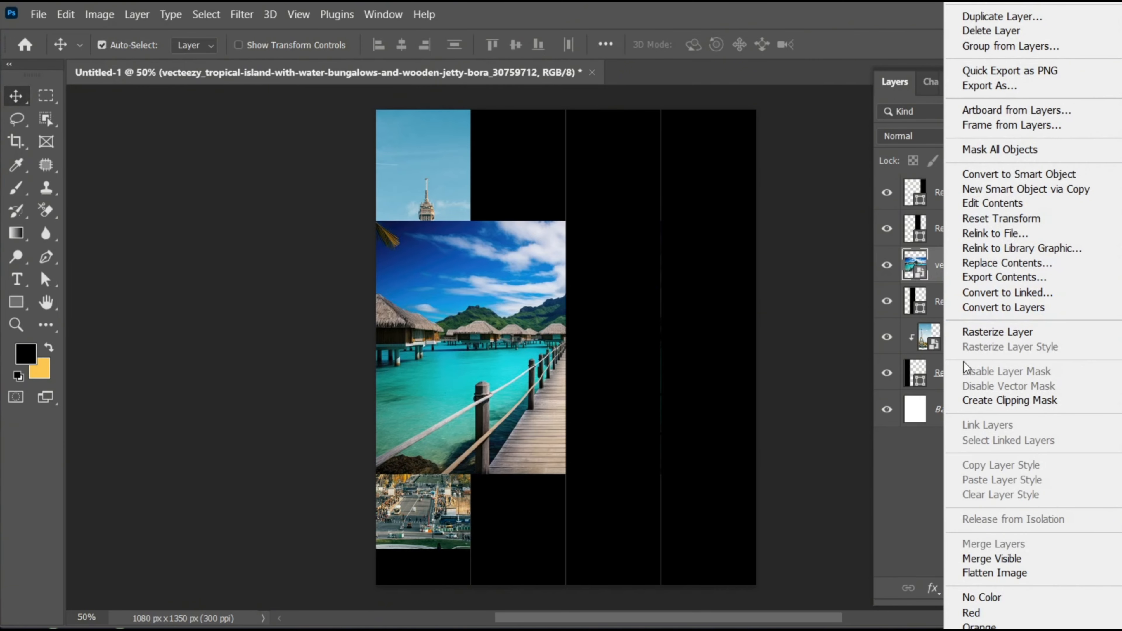
left_click(974, 398)
Step: Enlarge and reposition the tropical island photo so the wooden jetty fills the second strip, leaving a black band at its bottom
left_click_drag(515, 384, 518, 367)
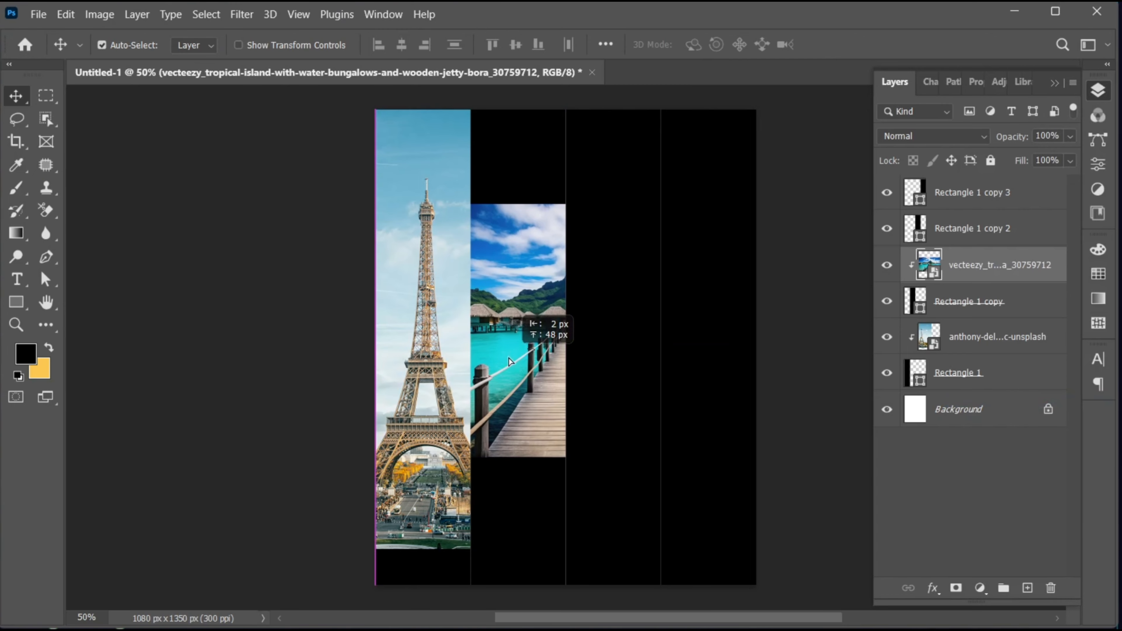
key("ctrl+t")
left_click_drag(755, 346, 852, 322)
left_click_drag(531, 392, 447, 362)
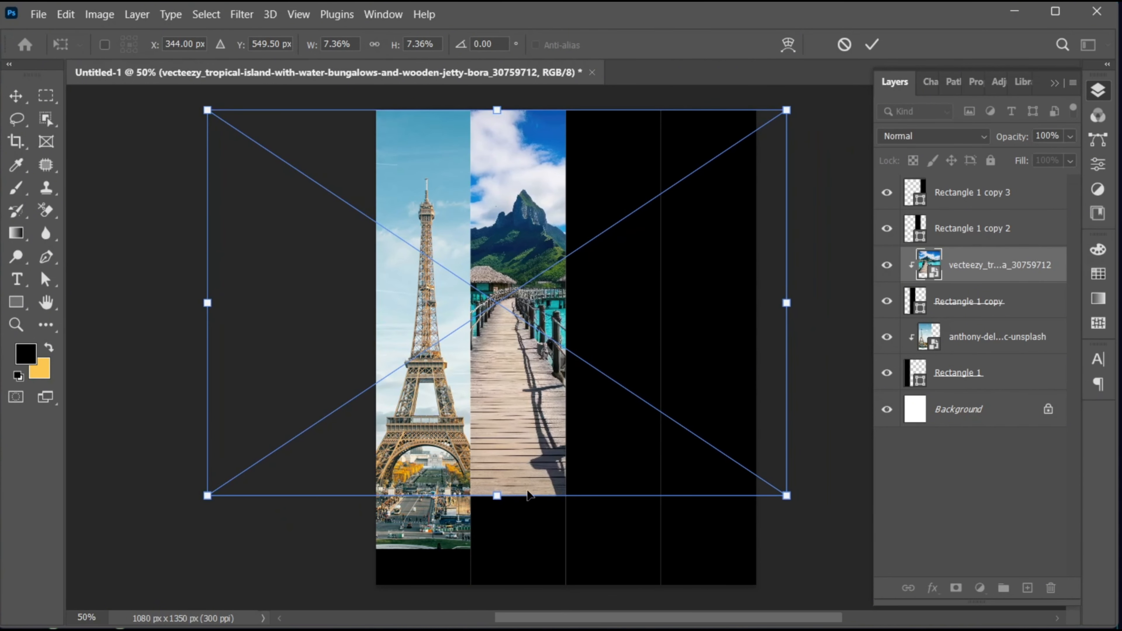
left_click_drag(502, 498, 501, 519)
left_click_drag(505, 438, 531, 457)
left_click(872, 44)
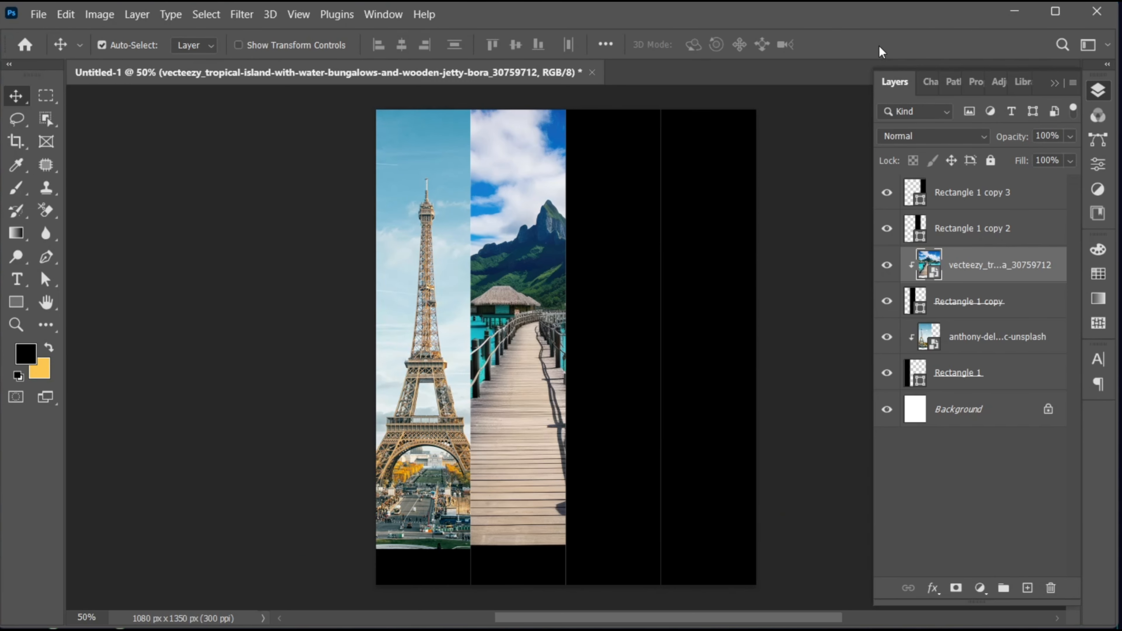
Step: Place the Burj Khalifa photo as an embedded image above Rectangle 1 copy 2 and clip it to that rectangle
left_click(943, 230)
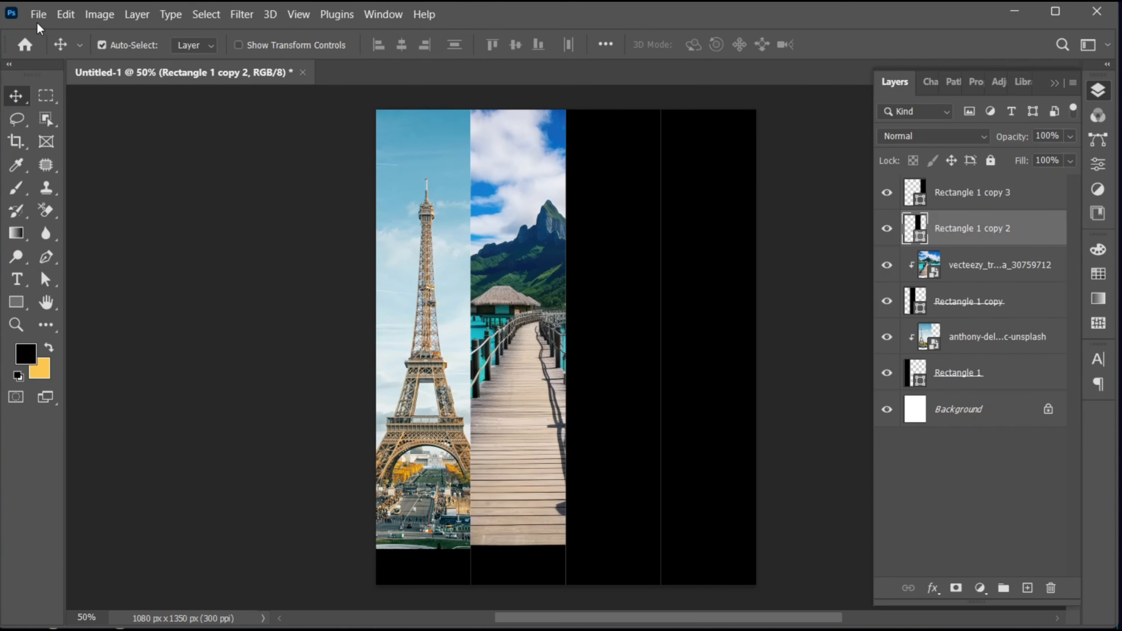
left_click(39, 14)
left_click(125, 350)
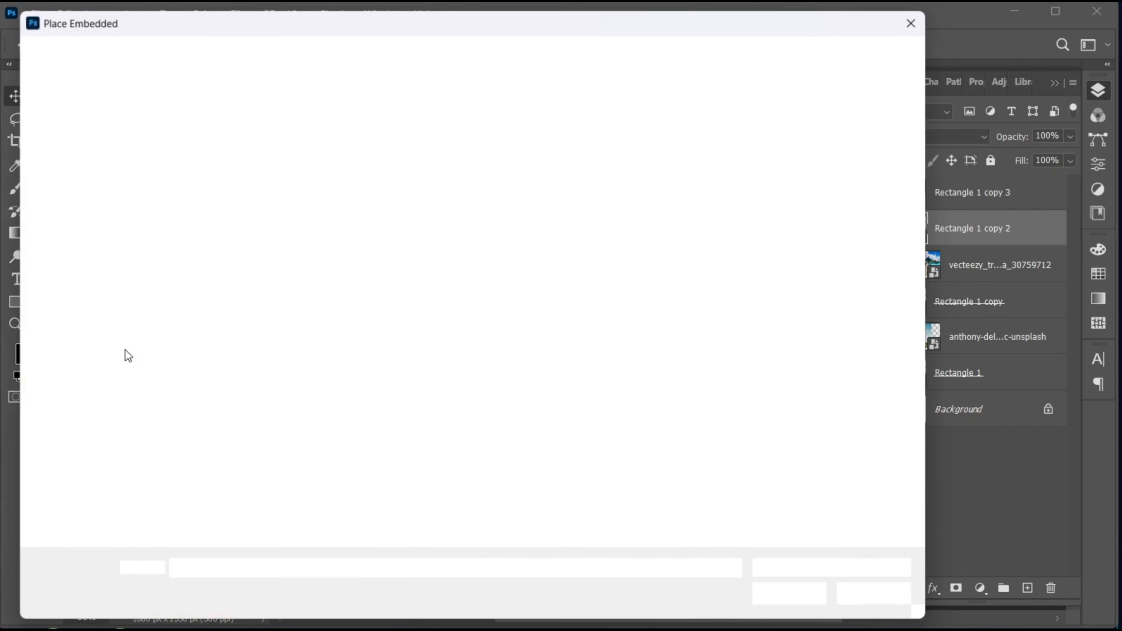
left_click(605, 159)
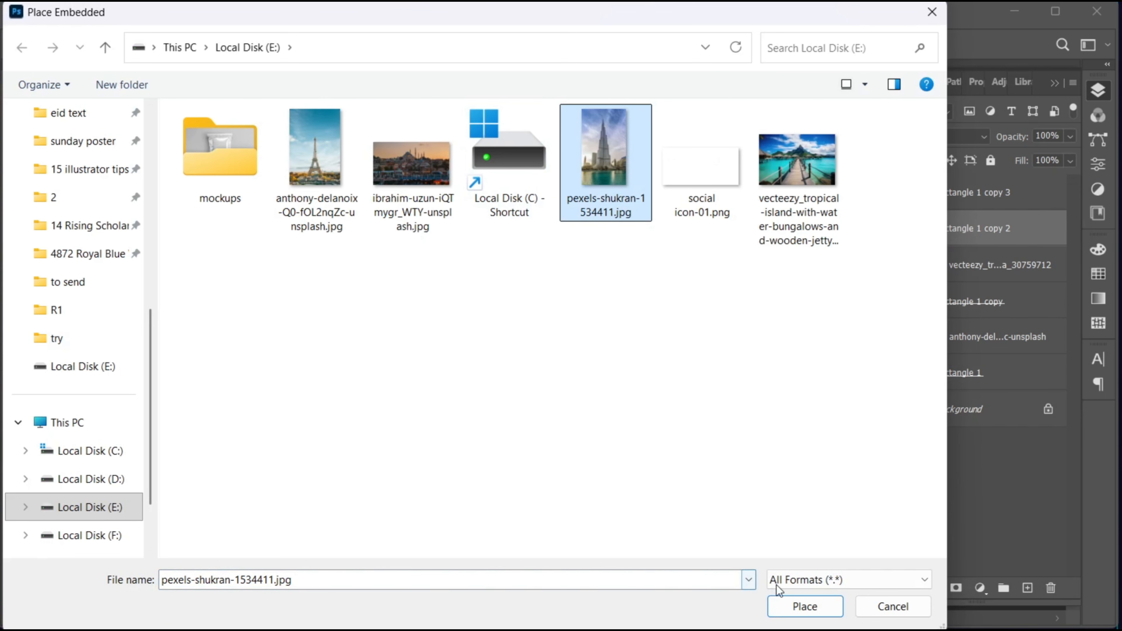
left_click(790, 603)
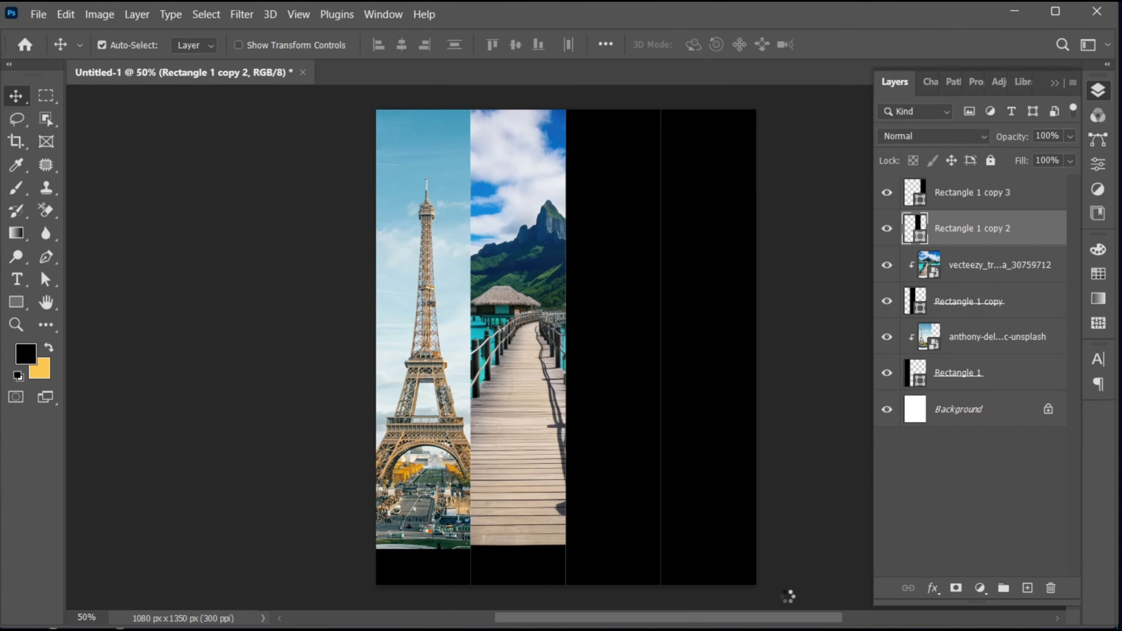
left_click_drag(601, 421, 631, 406)
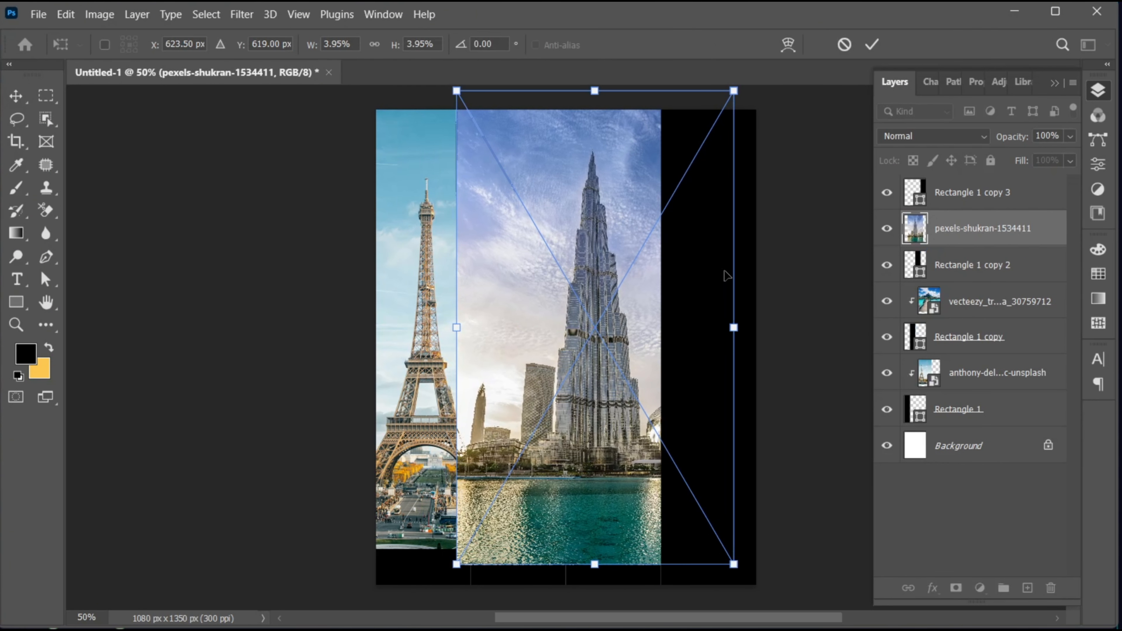
left_click(872, 44)
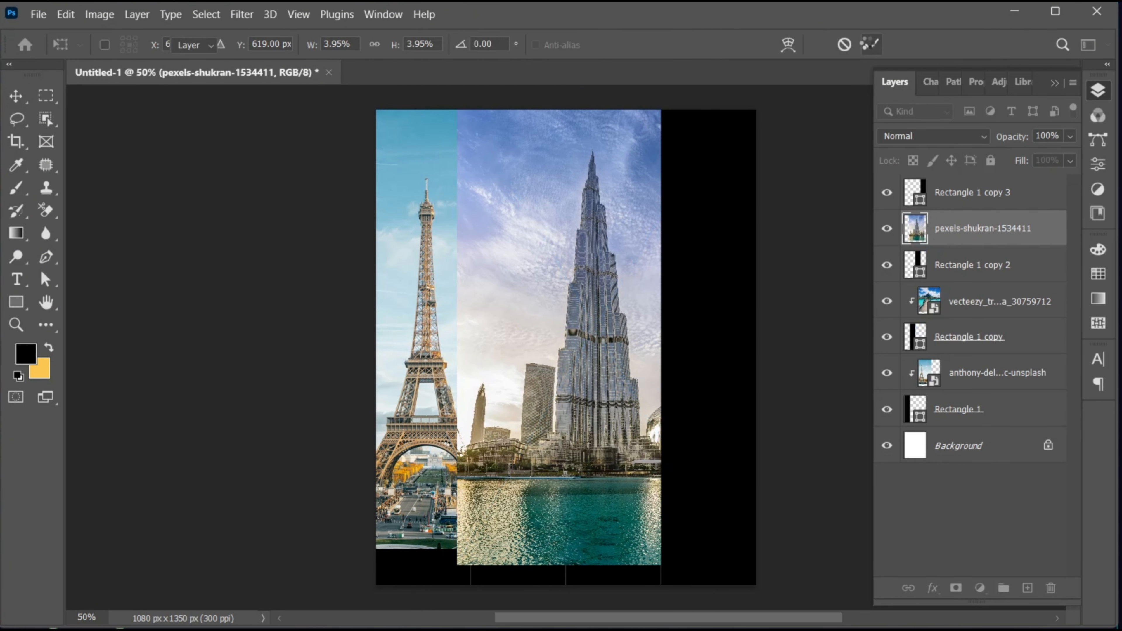
right_click(965, 240)
left_click(1010, 400)
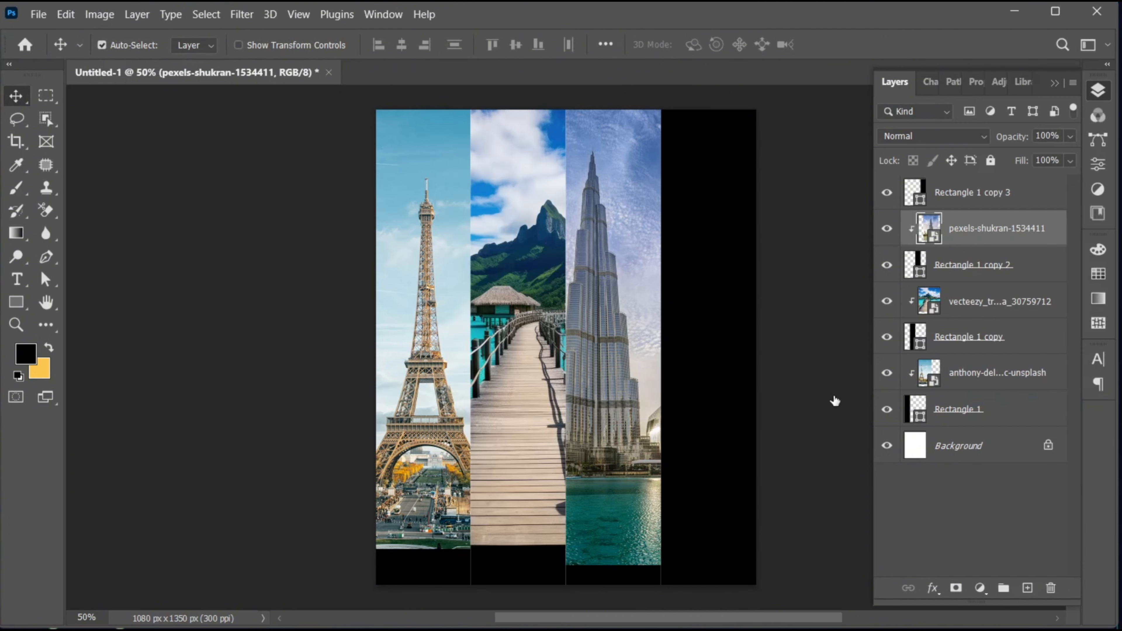
Step: Scale the Burj Khalifa photo to 3.84% and centre the tower in the third strip, aligning the photo's top with the canvas edge
left_click_drag(621, 401, 638, 426)
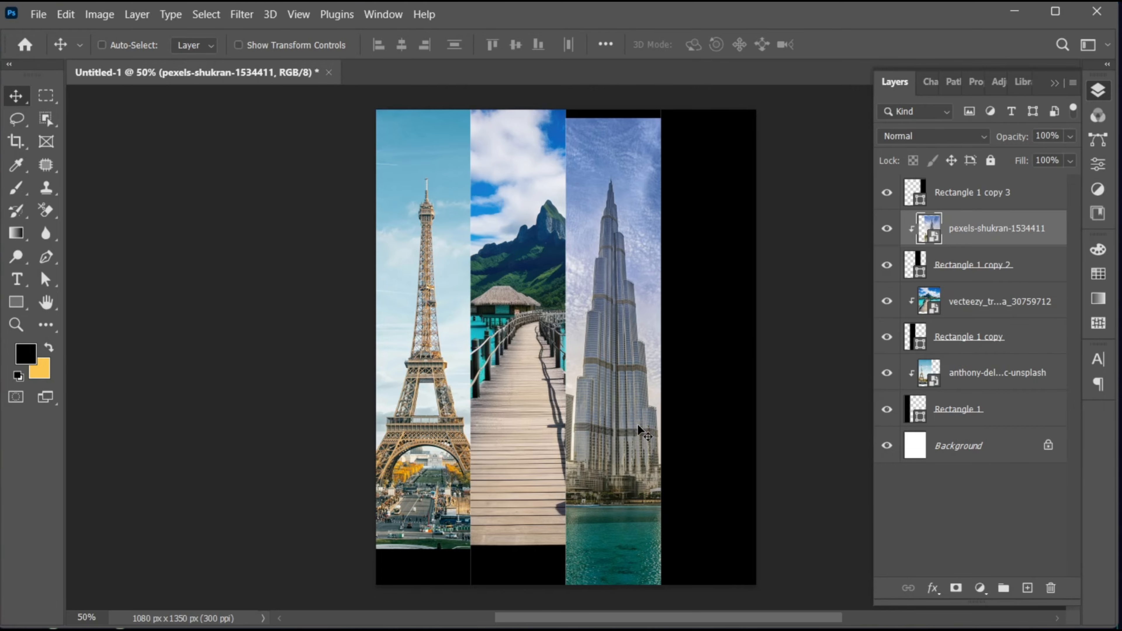
key("ctrl+t")
left_click_drag(751, 593, 744, 570)
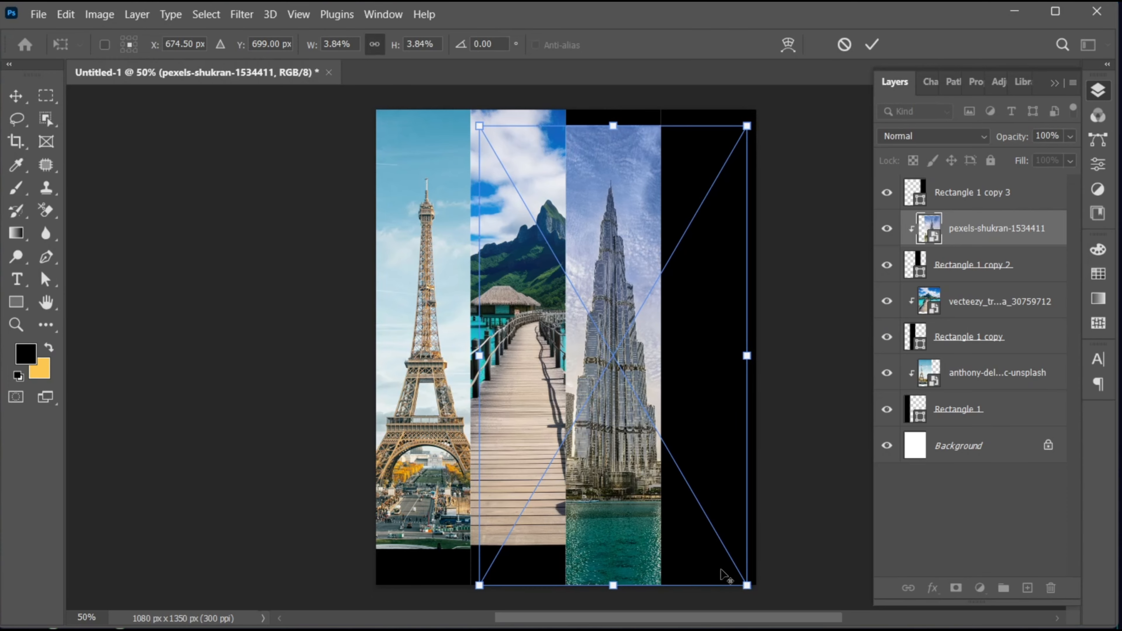
left_click_drag(621, 496, 620, 485)
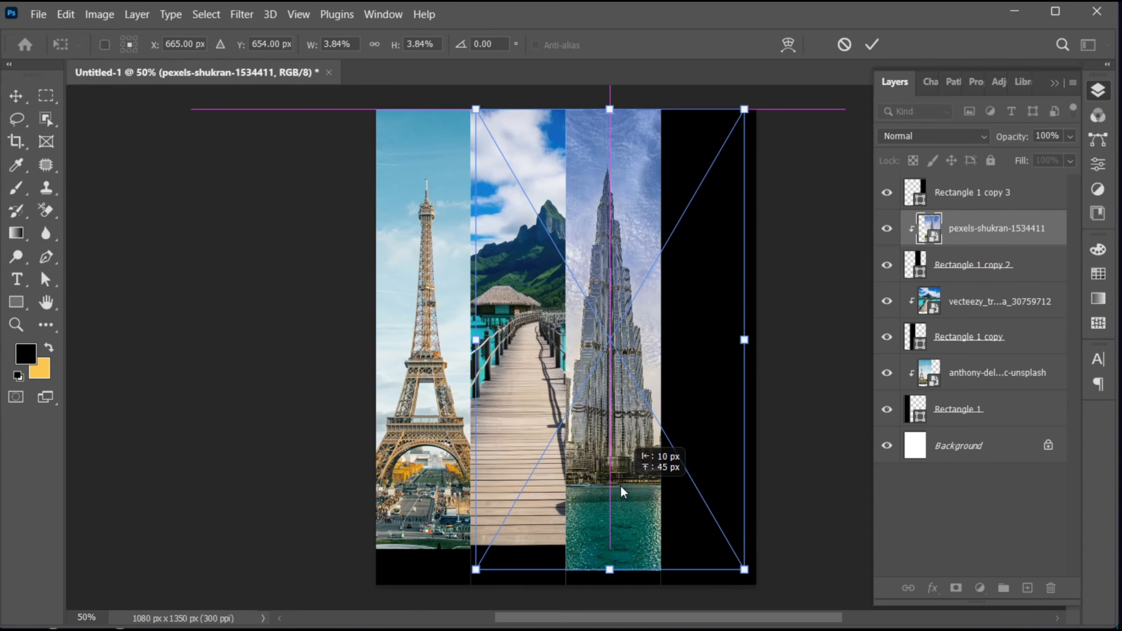
left_click(873, 44)
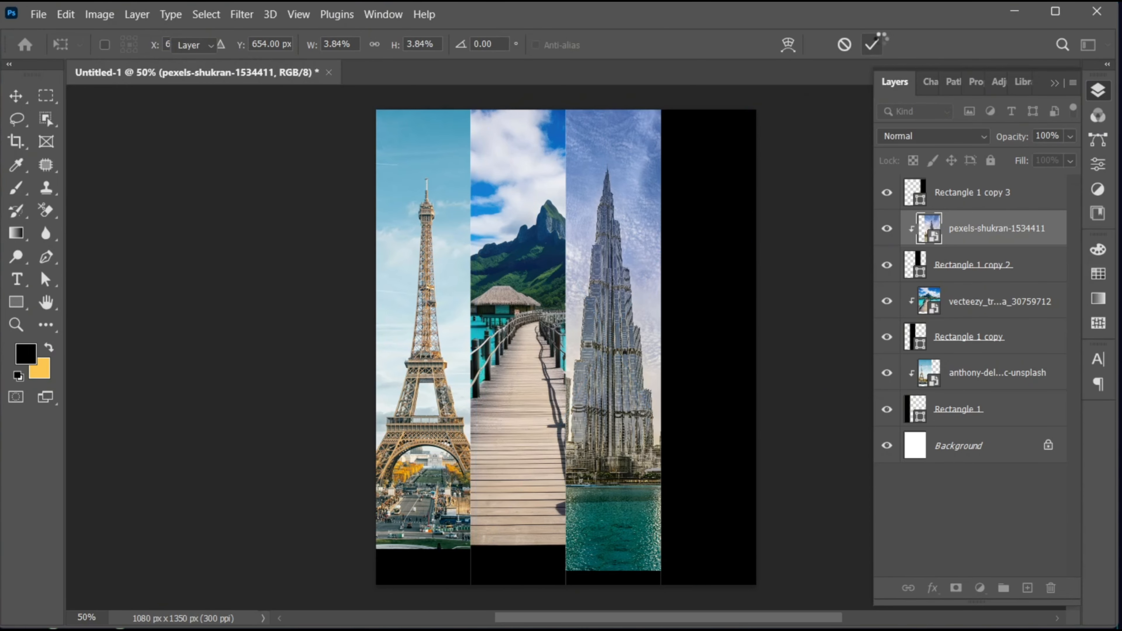
Step: Place the Istanbul mosque skyline photo as an embedded image above Rectangle 1 copy 3, scaled to 6.96%, and clip it to that rectangle
left_click(963, 195)
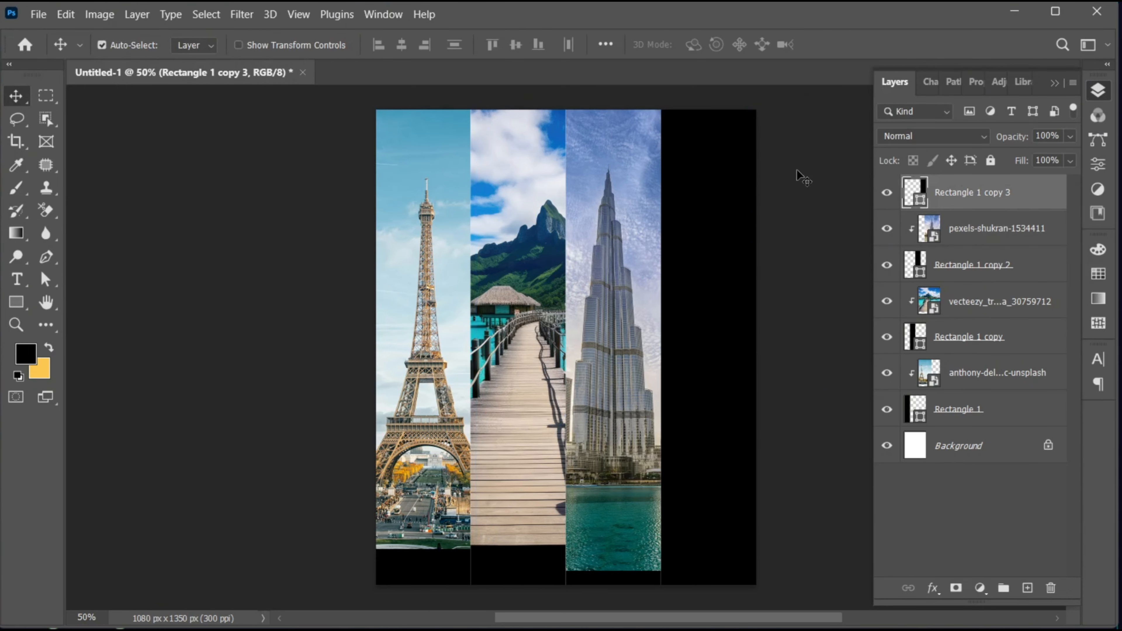
left_click(39, 14)
left_click(155, 349)
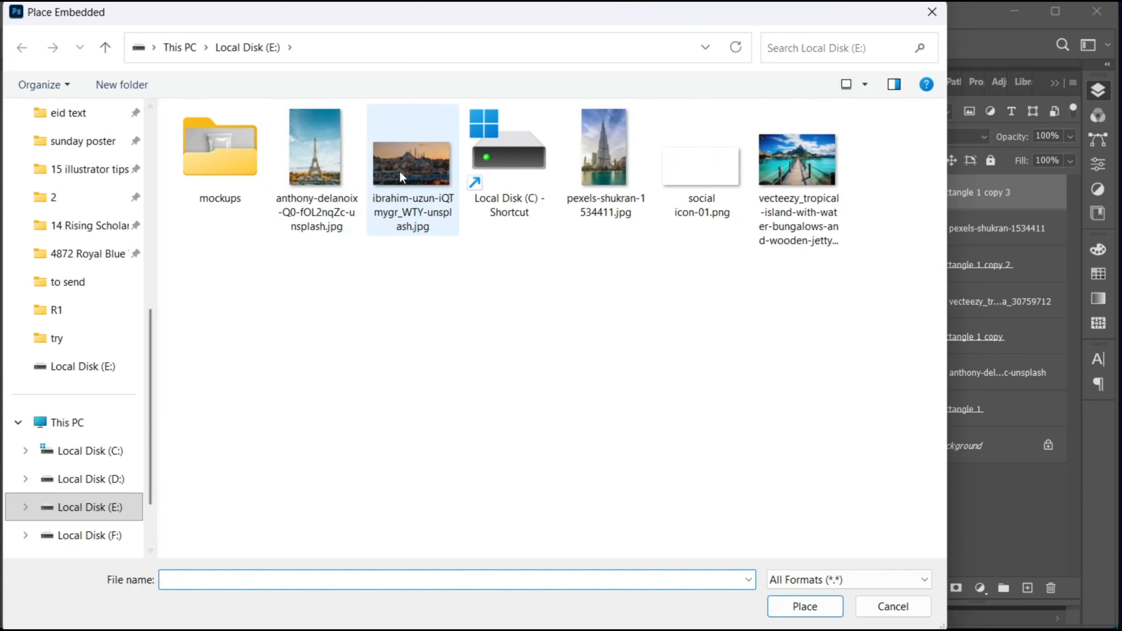
left_click(402, 176)
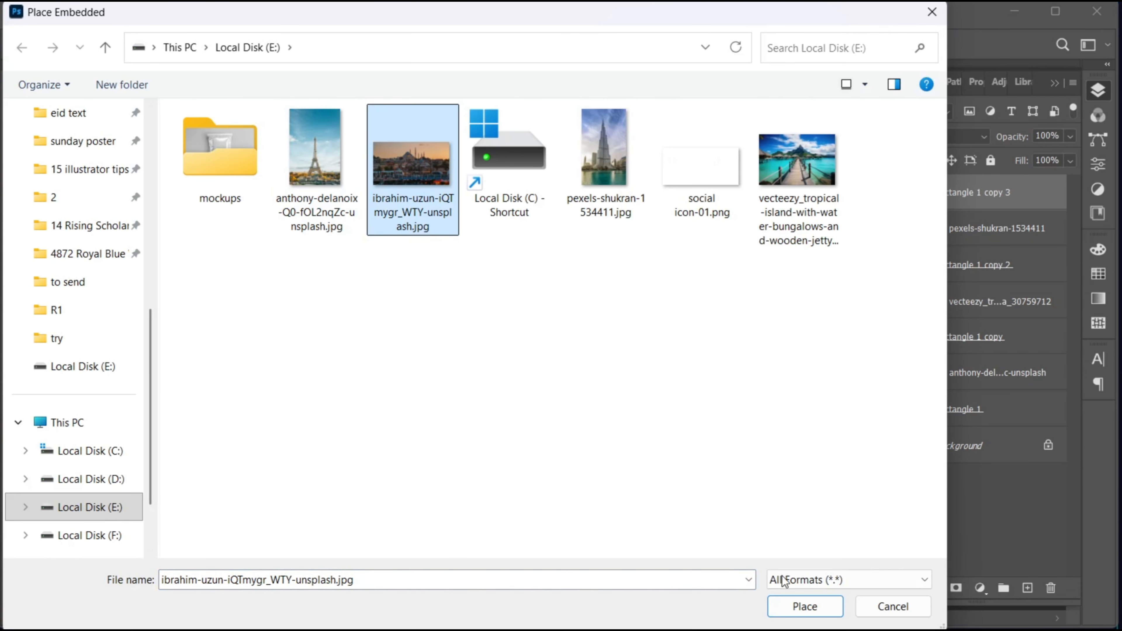
left_click(804, 607)
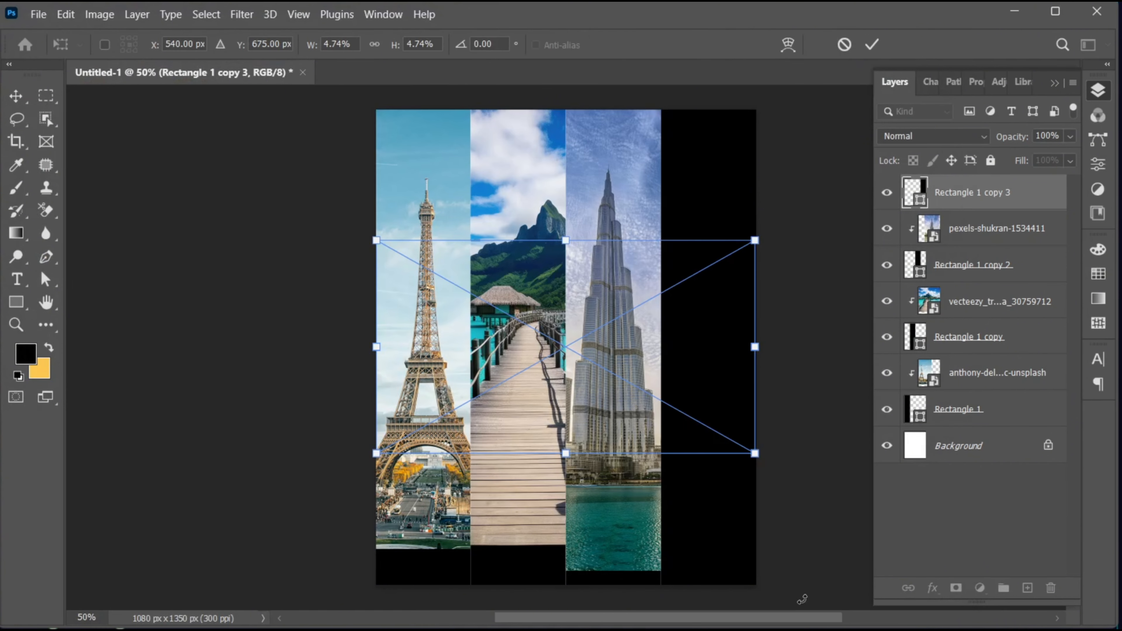
left_click_drag(757, 348, 846, 348)
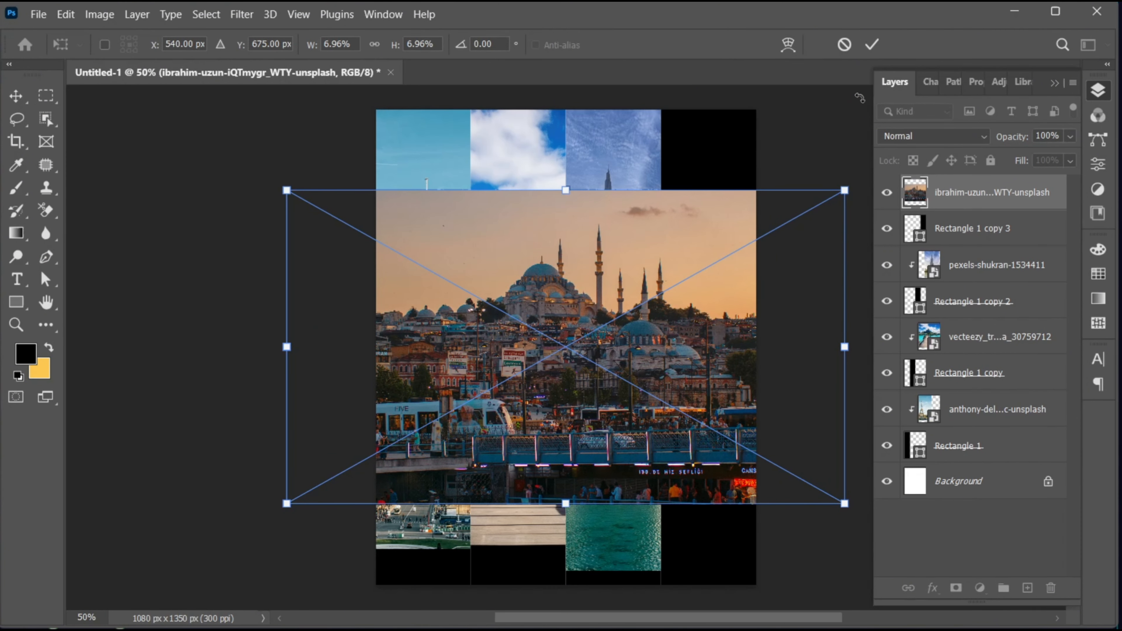
left_click(870, 42)
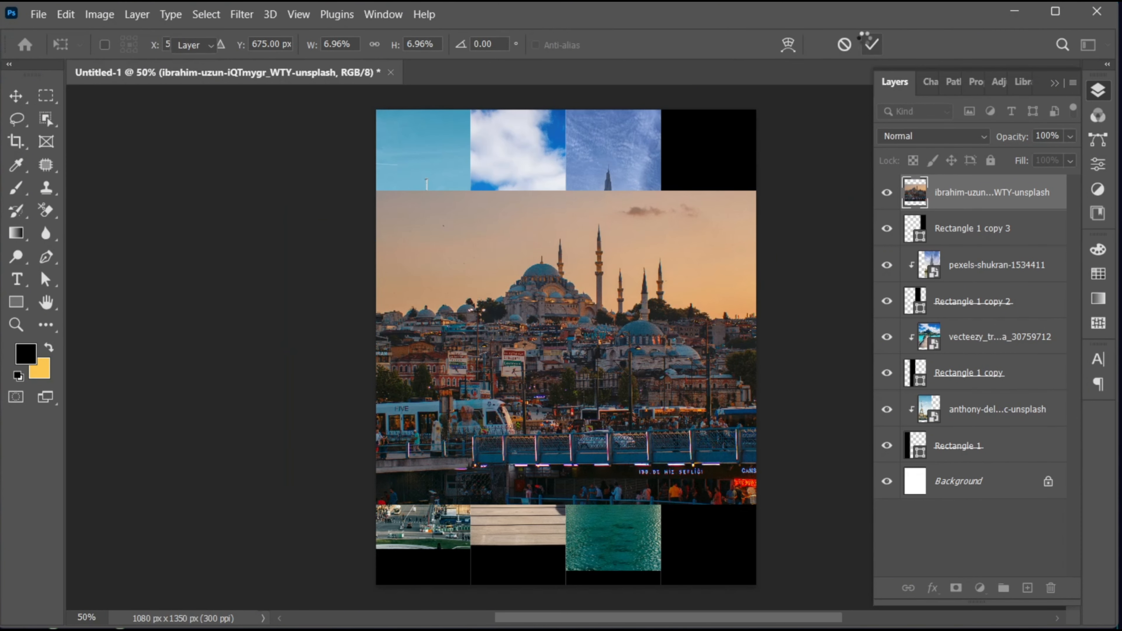
right_click(938, 211)
left_click(979, 401)
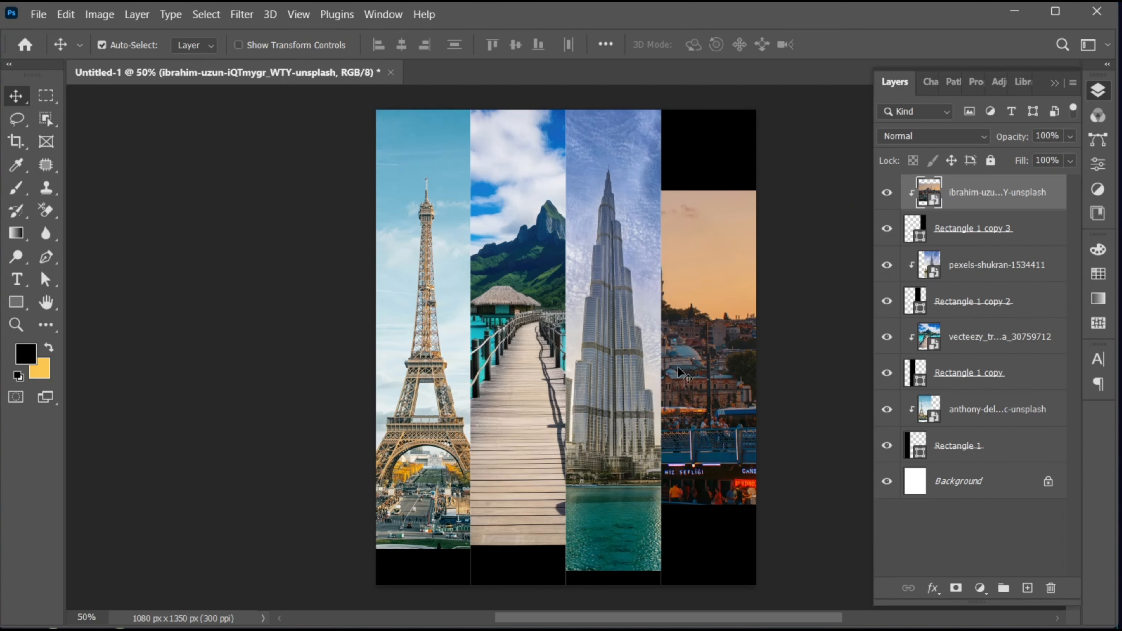
Step: Scale the Istanbul photo to 9.88% and position it so the domed mosque and one minaret fill the fourth strip
left_click_drag(680, 374, 777, 312)
key("ctrl+t")
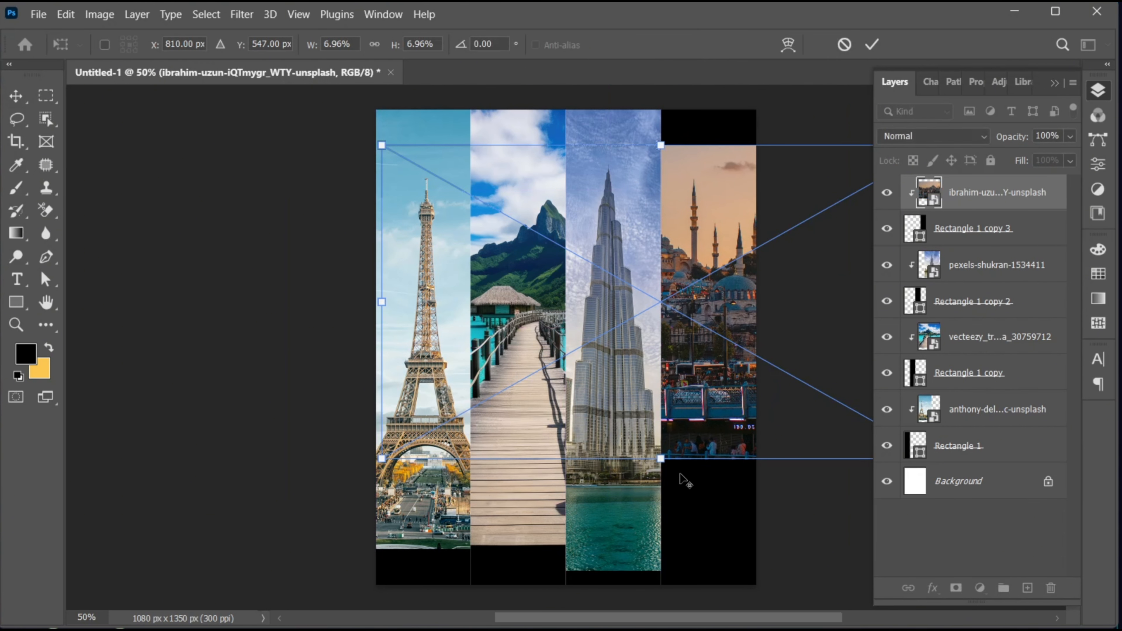
left_click_drag(662, 459, 671, 513)
left_click_drag(683, 422, 762, 444)
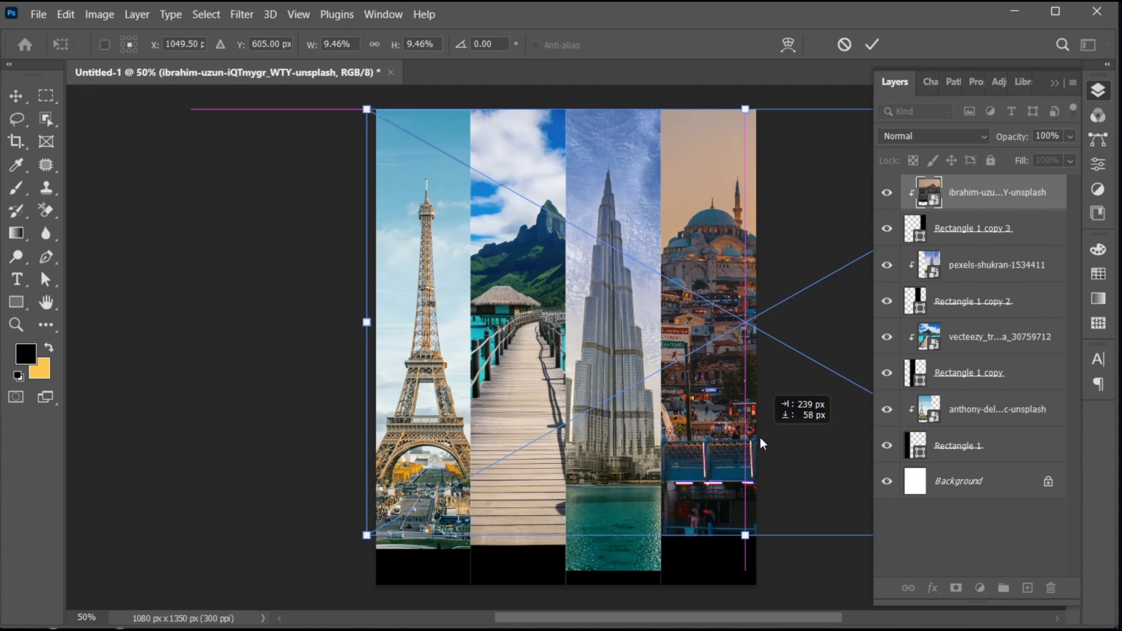
left_click_drag(745, 535, 737, 511)
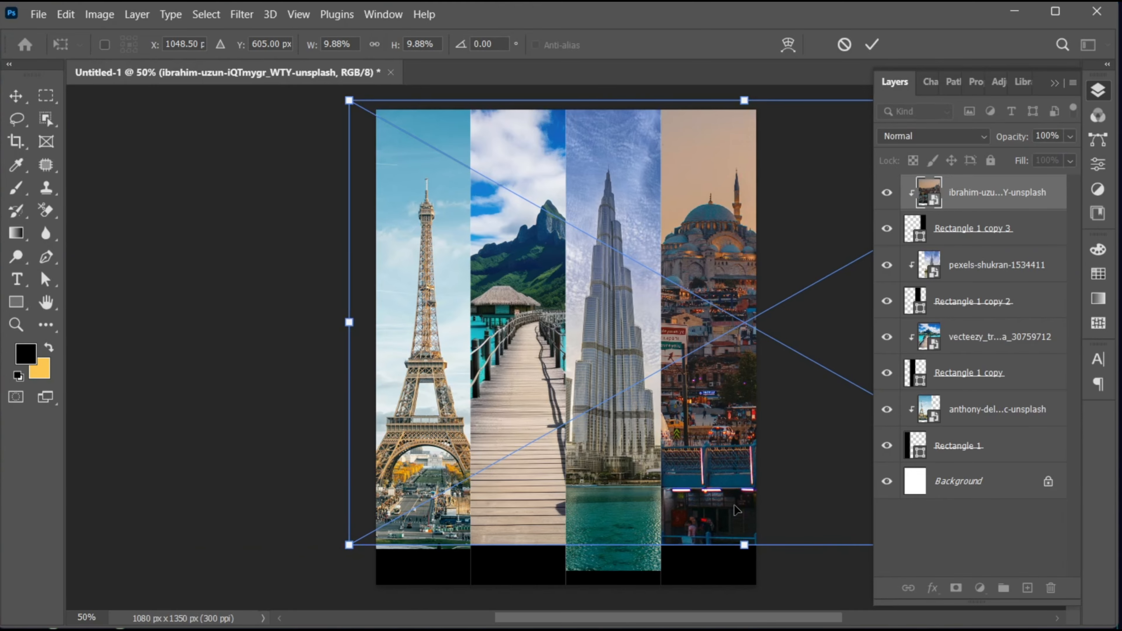
left_click(873, 44)
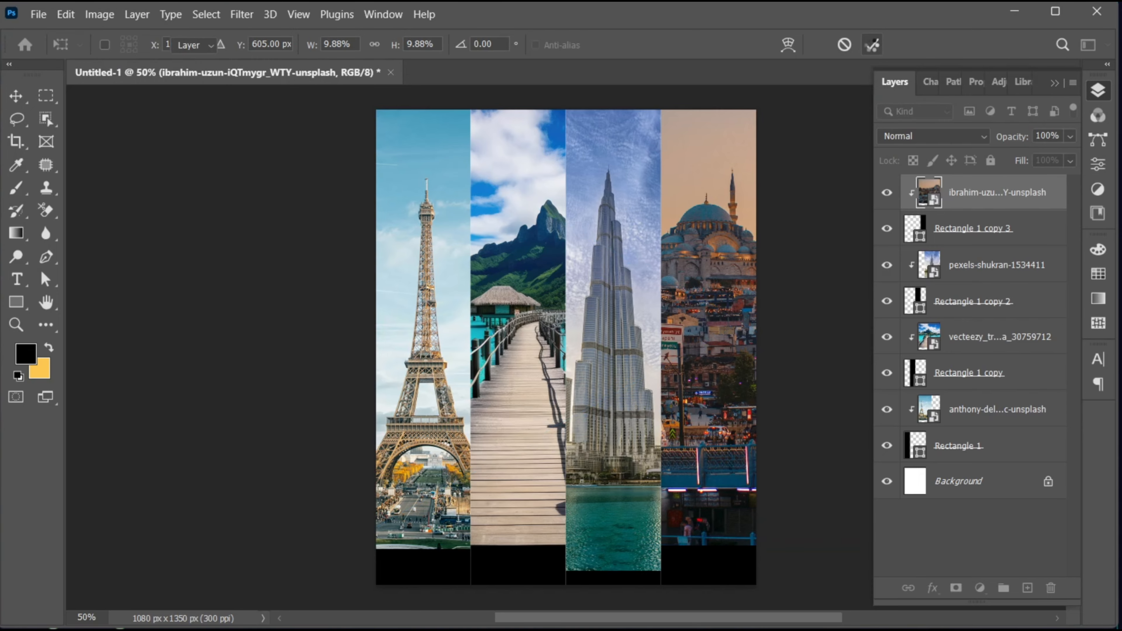
left_click_drag(728, 300, 723, 316)
key("Up")
key("Up")
key("Up")
key("Up")
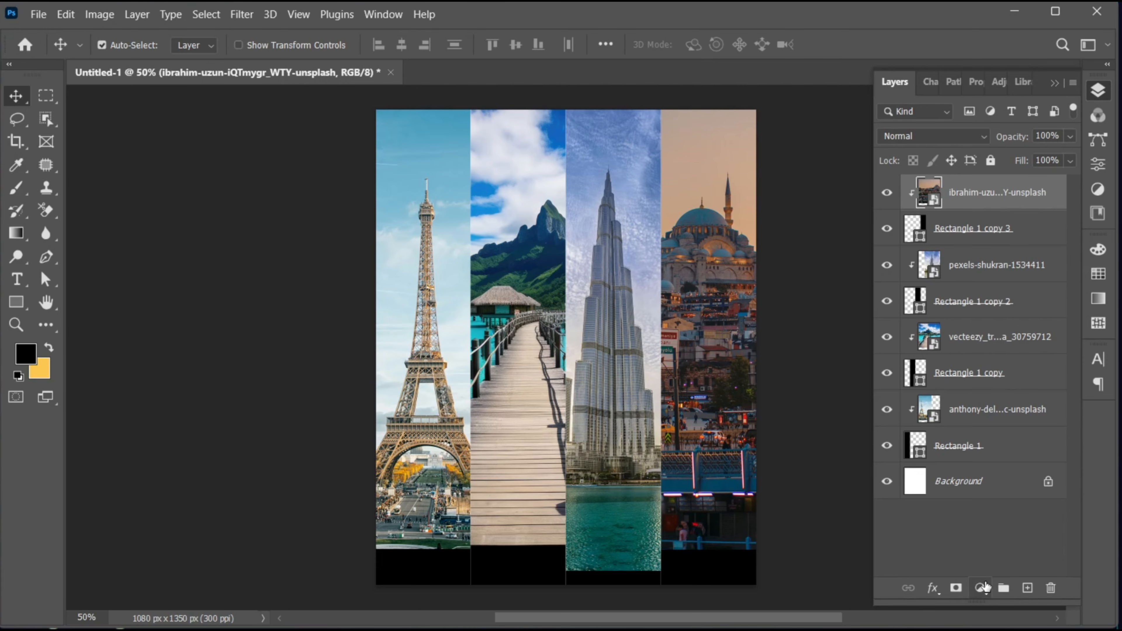
Step: Add a black (000000) Solid Color fill layer above all the photo layers
left_click(980, 588)
left_click(982, 281)
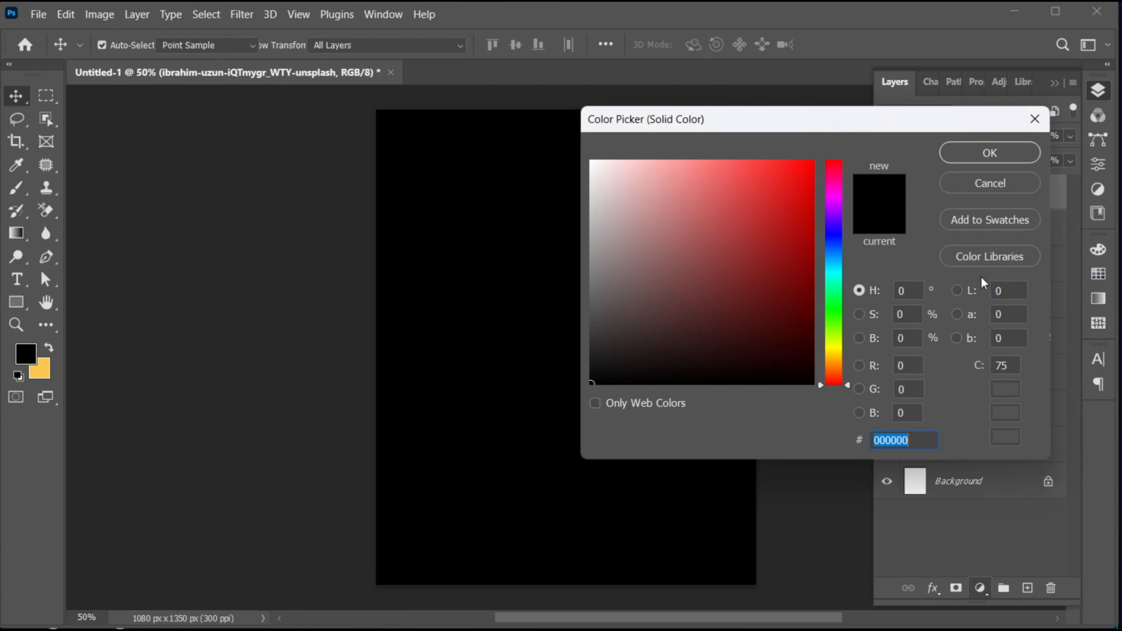
left_click(975, 148)
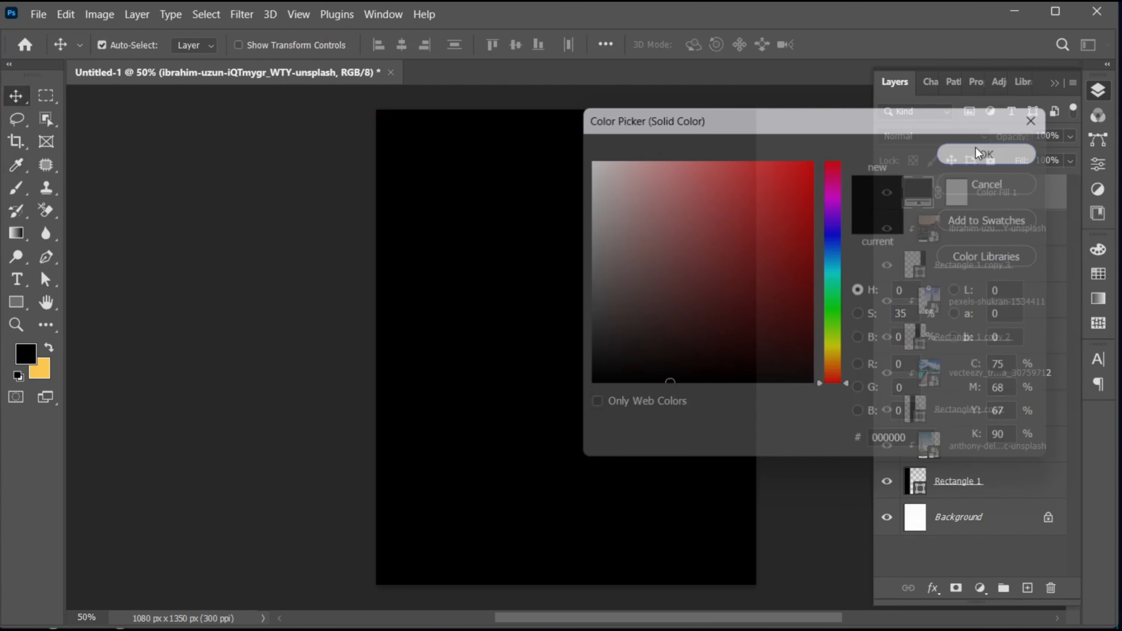
Step: Draw a vertical black-to-white linear gradient on the black fill's mask, from just above mid-canvas to the lower sixth of the poster
left_click(952, 206)
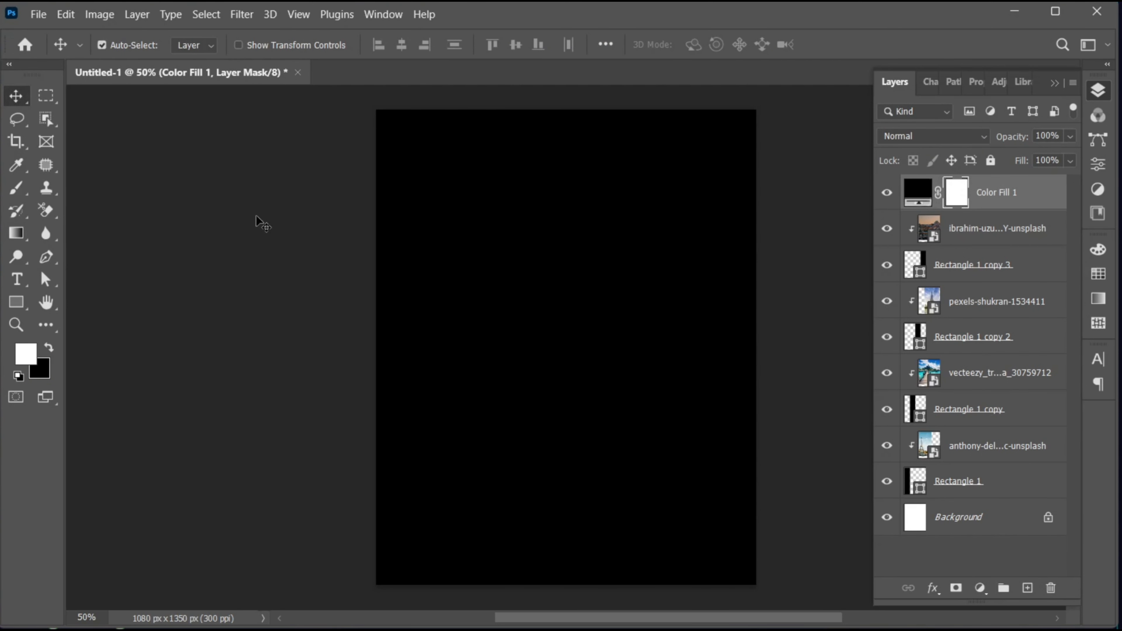
left_click(16, 233)
left_click_drag(568, 328, 568, 507)
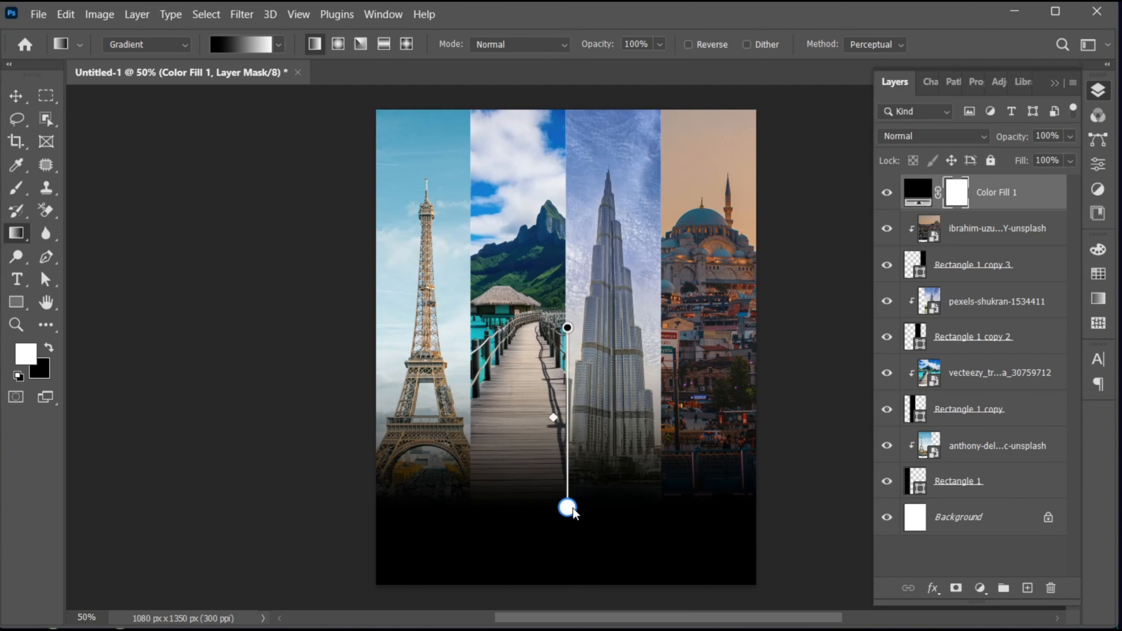
Step: Set the blend mode of the black Color Fill 1 layer to Multiply
left_click(918, 192)
left_click(915, 135)
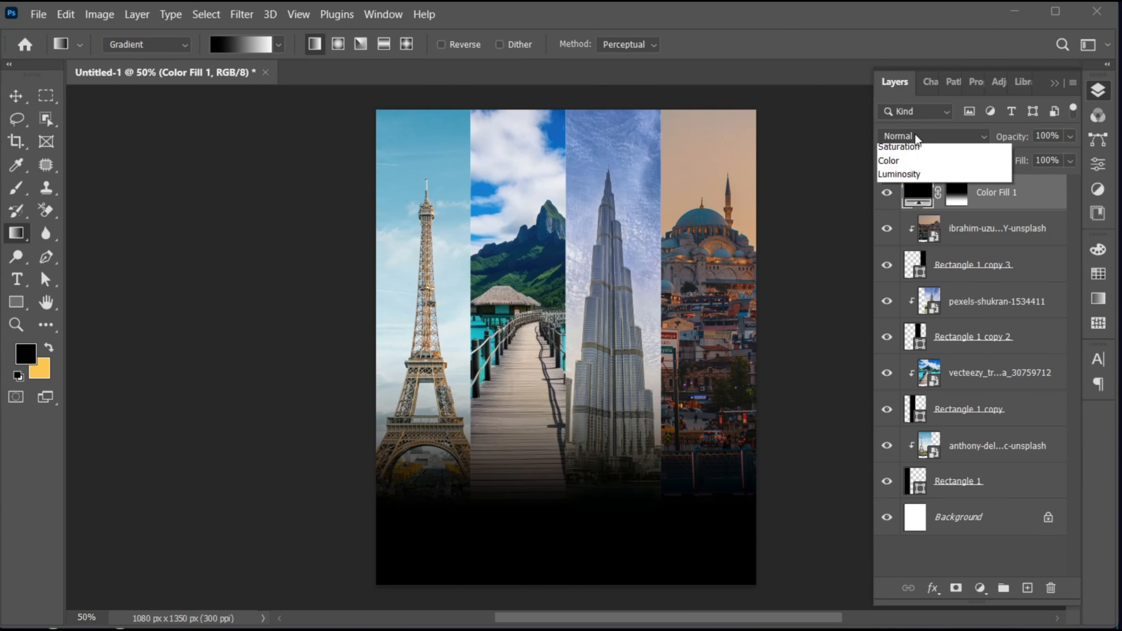
left_click(915, 209)
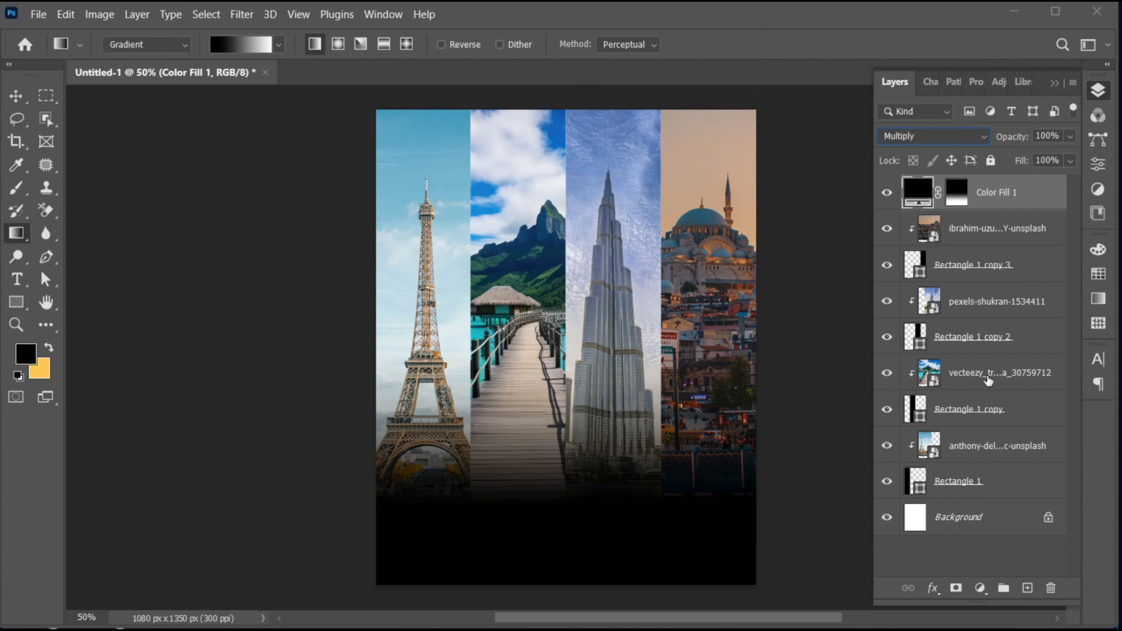
Step: Add a blue Solid Color fill layer with hex 008cc6 above Color Fill 1
left_click(980, 587)
left_click(1007, 285)
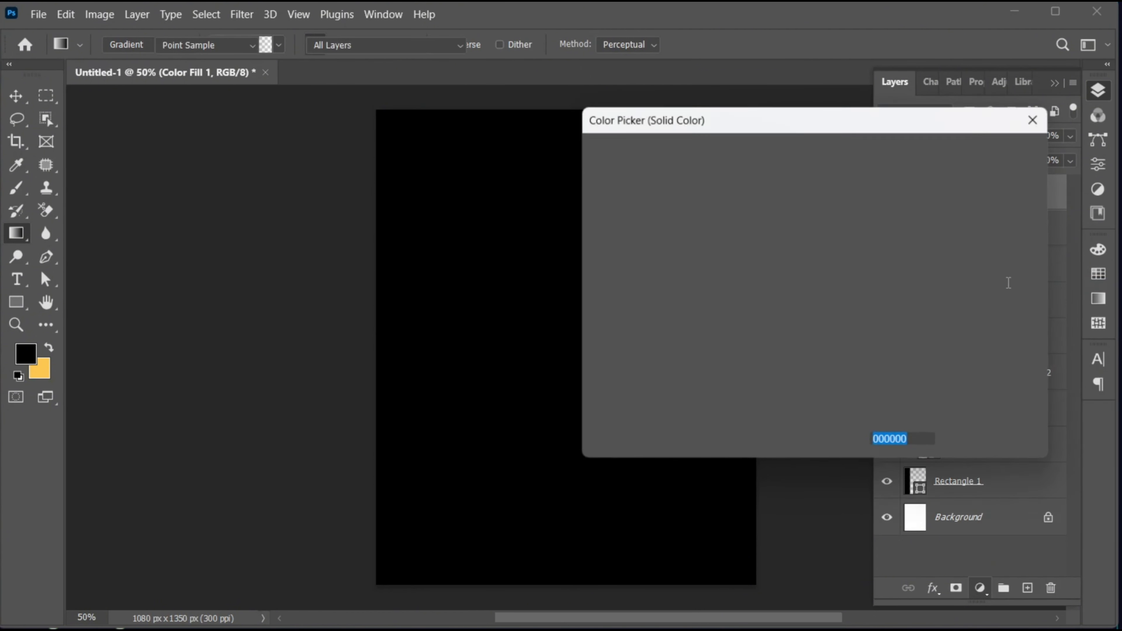
key("ctrl+v")
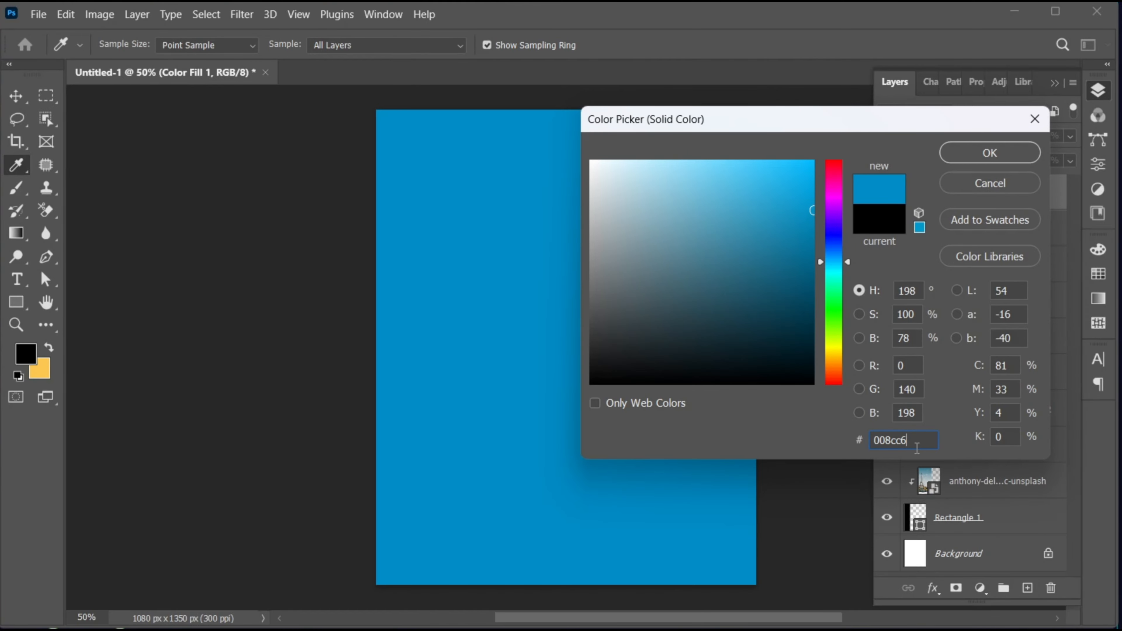
left_click(960, 150)
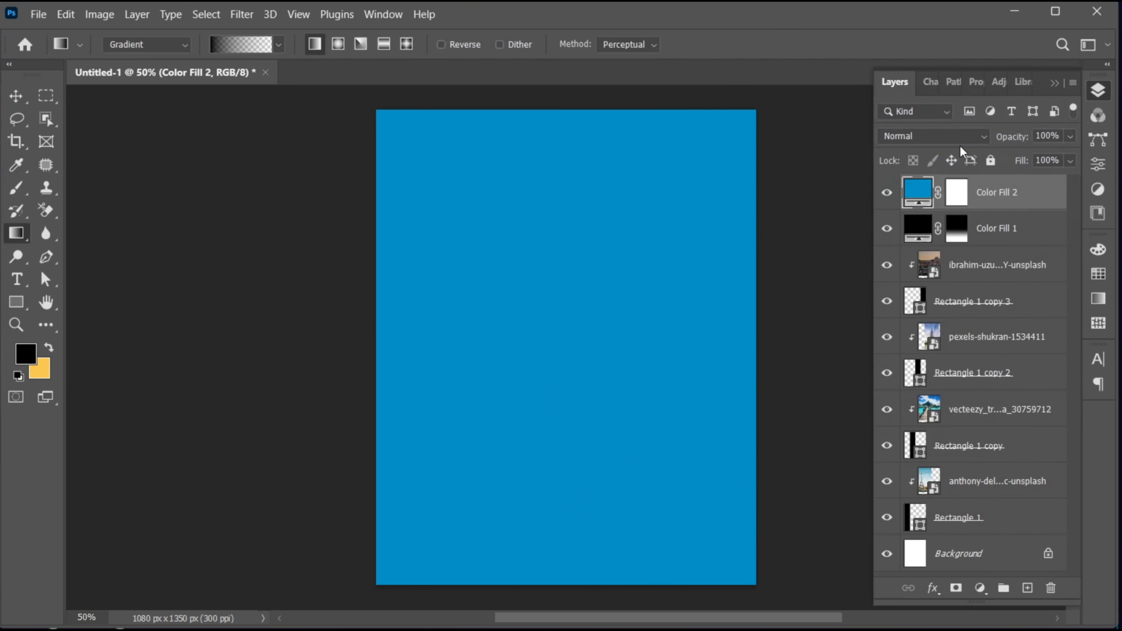
Step: Draw a vertical linear gradient on the blue fill's mask, fading it in from just above mid-canvas towards the poster's bottom
left_click(957, 192)
key("d")
key("v")
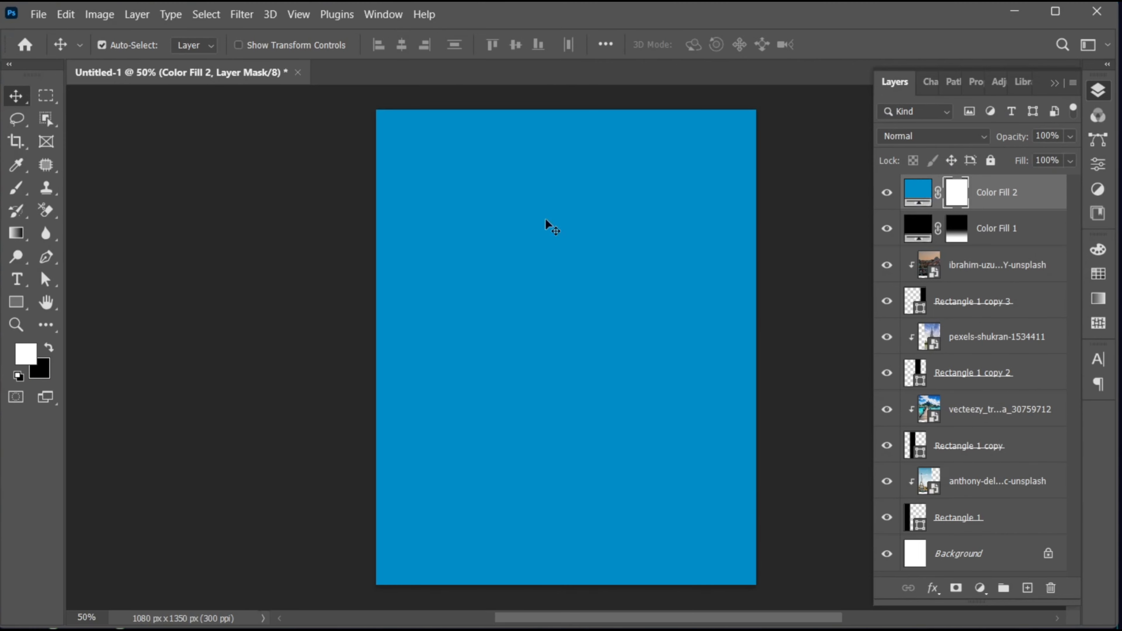
key("g")
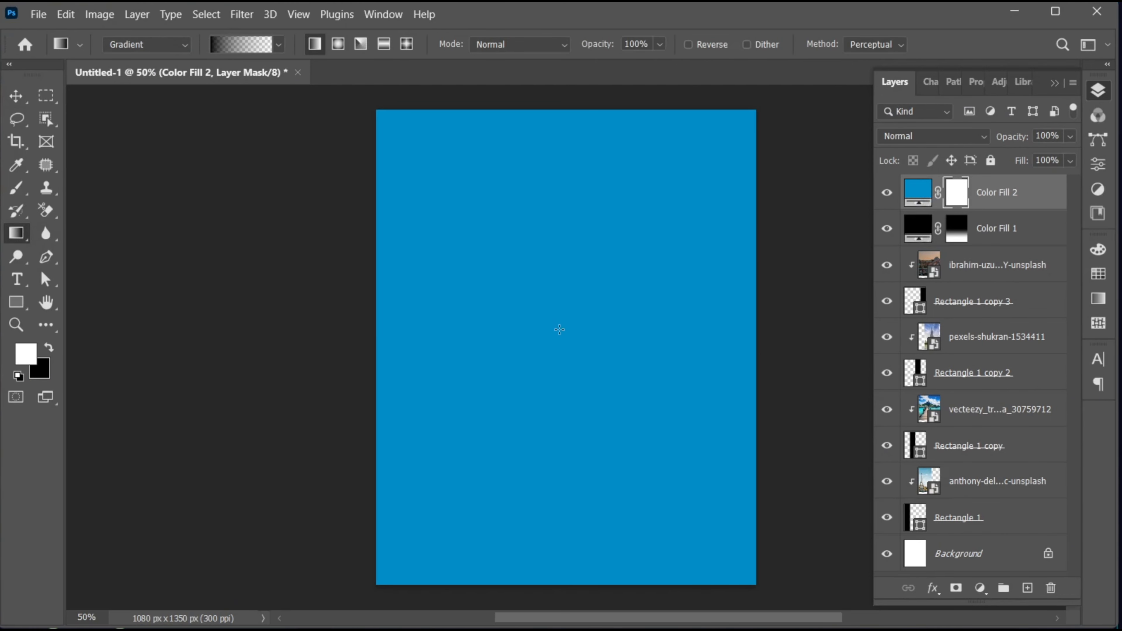
left_click_drag(560, 329, 559, 517)
key("v")
Step: Set the blend mode of the blue Color Fill 2 layer to Multiply
left_click(1030, 199)
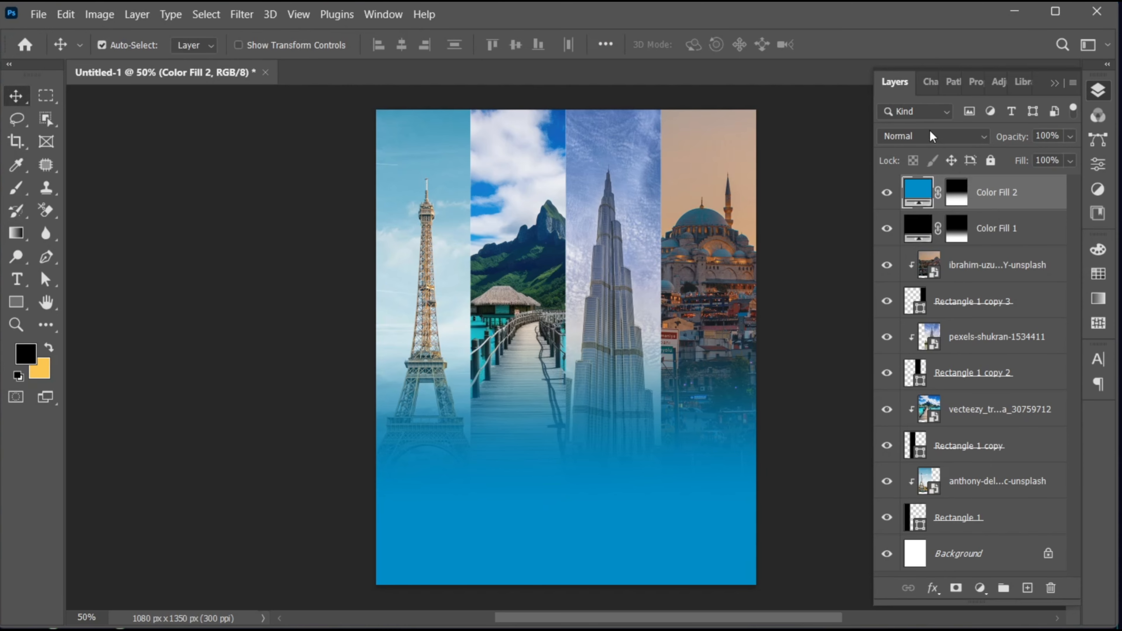
left_click(930, 132)
left_click(932, 207)
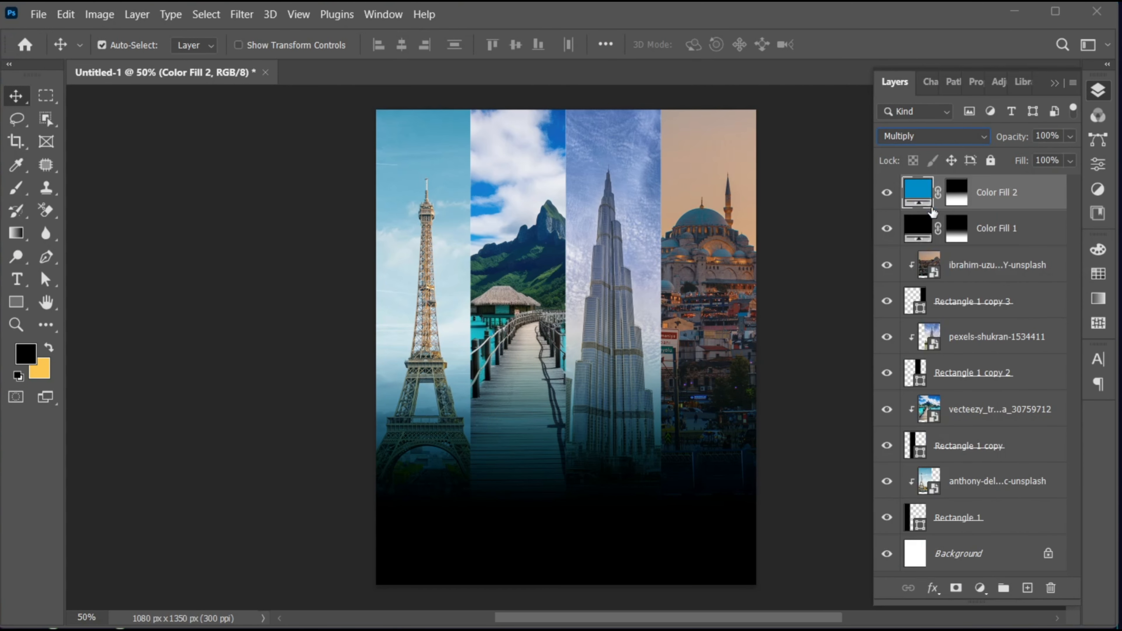
Step: Redraw the gradient on the blue fill's mask as a shorter vertical fade starting at mid-canvas and ending in the lower sixth
key("ctrl+0")
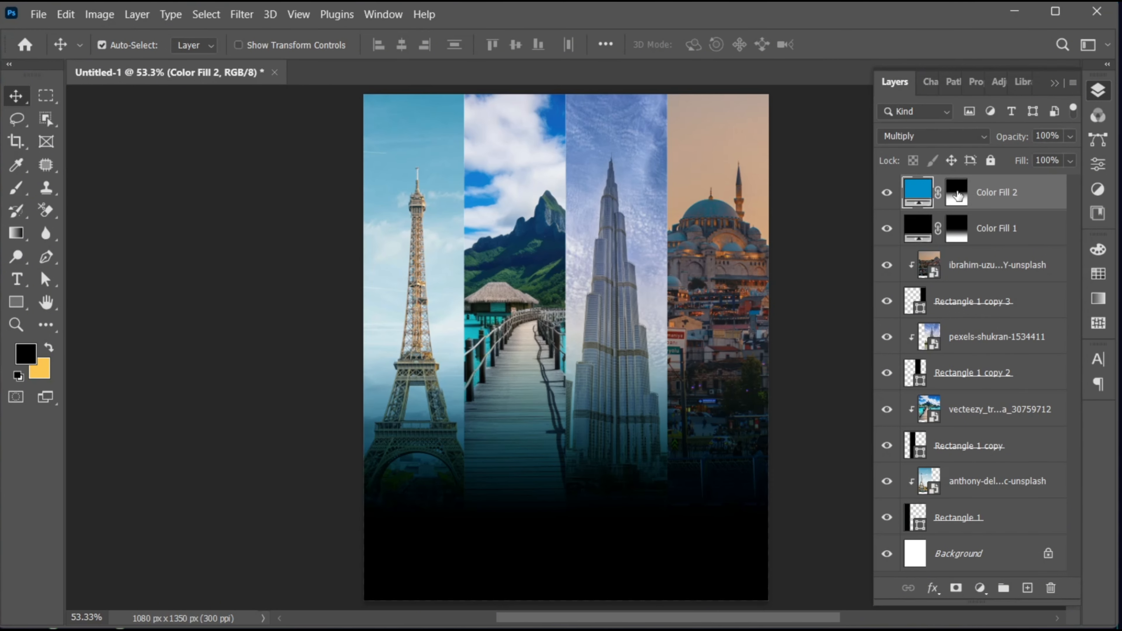
left_click(956, 193)
key("g")
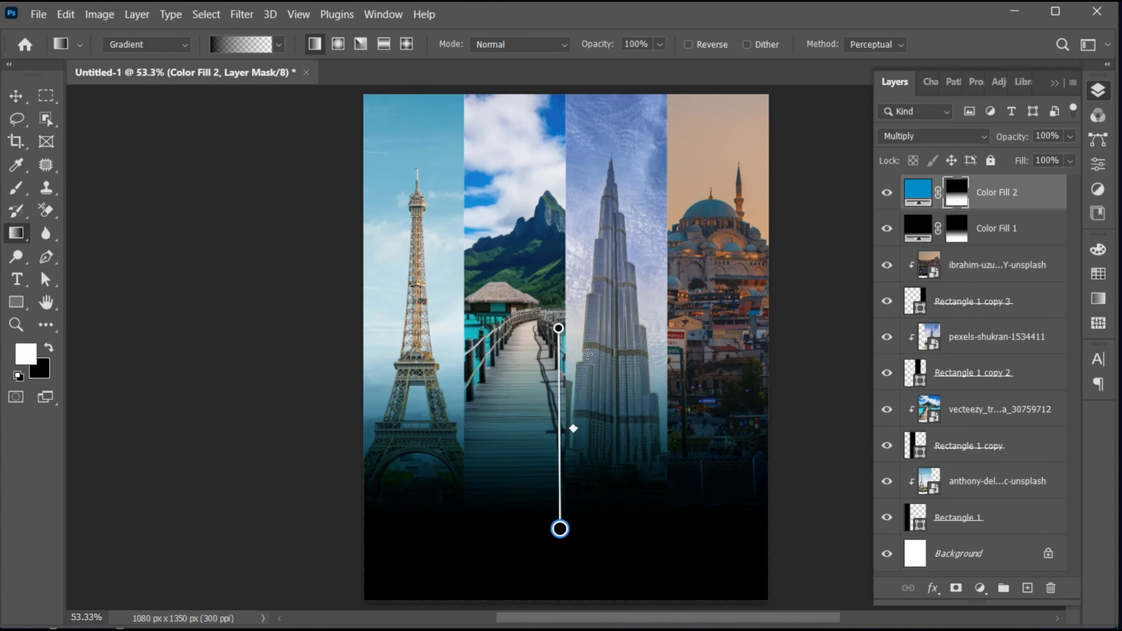
left_click_drag(588, 355, 588, 521)
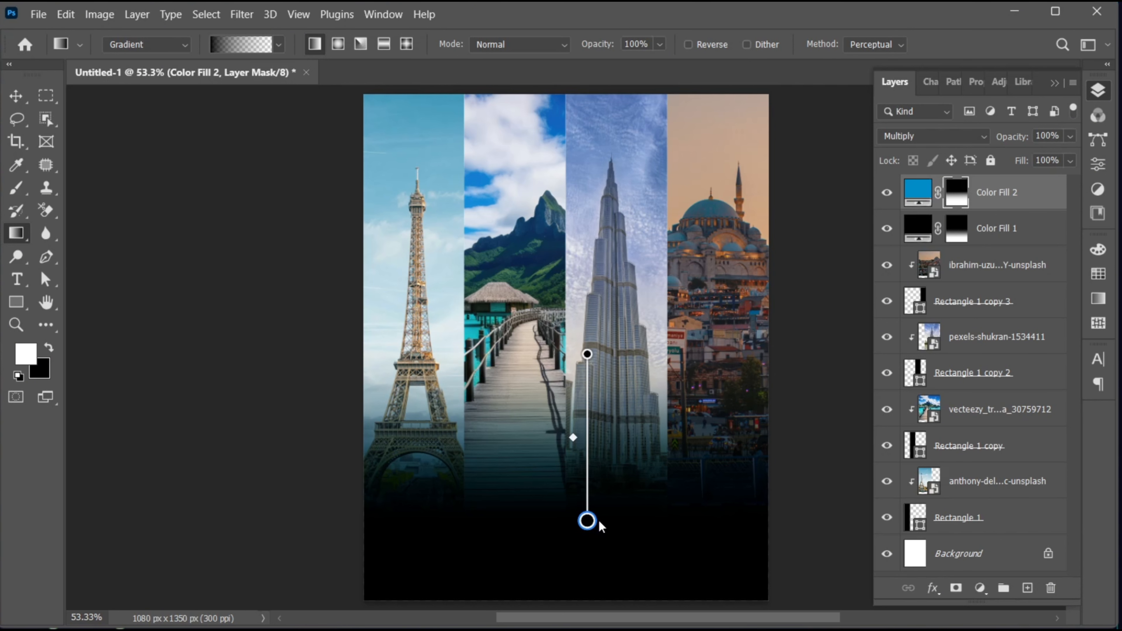
key("v")
left_click(918, 192)
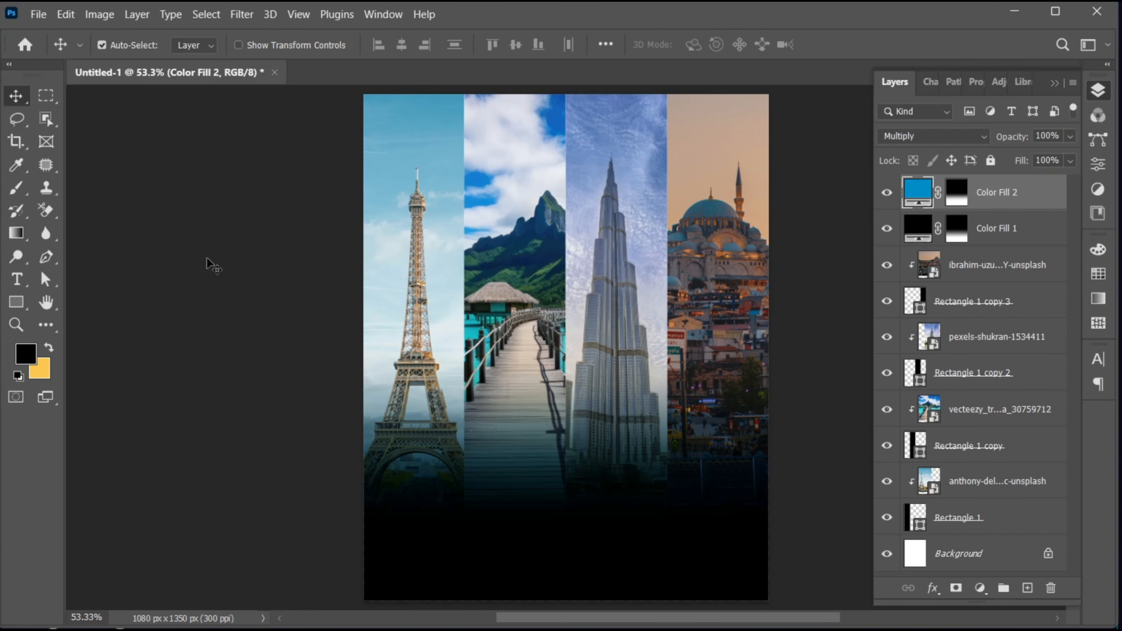
Step: Add a text layer reading "THE BEAUTY" over the dark area below the Burj Khalifa and jetty photos
left_click(17, 280)
left_click(489, 491)
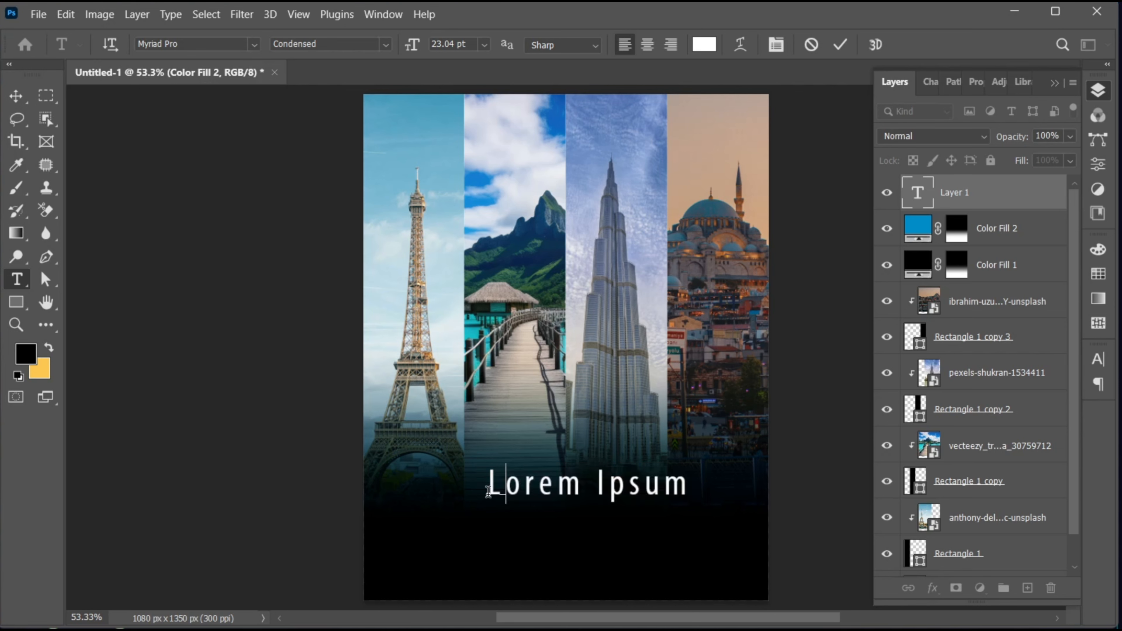
type("THE BEAUTY")
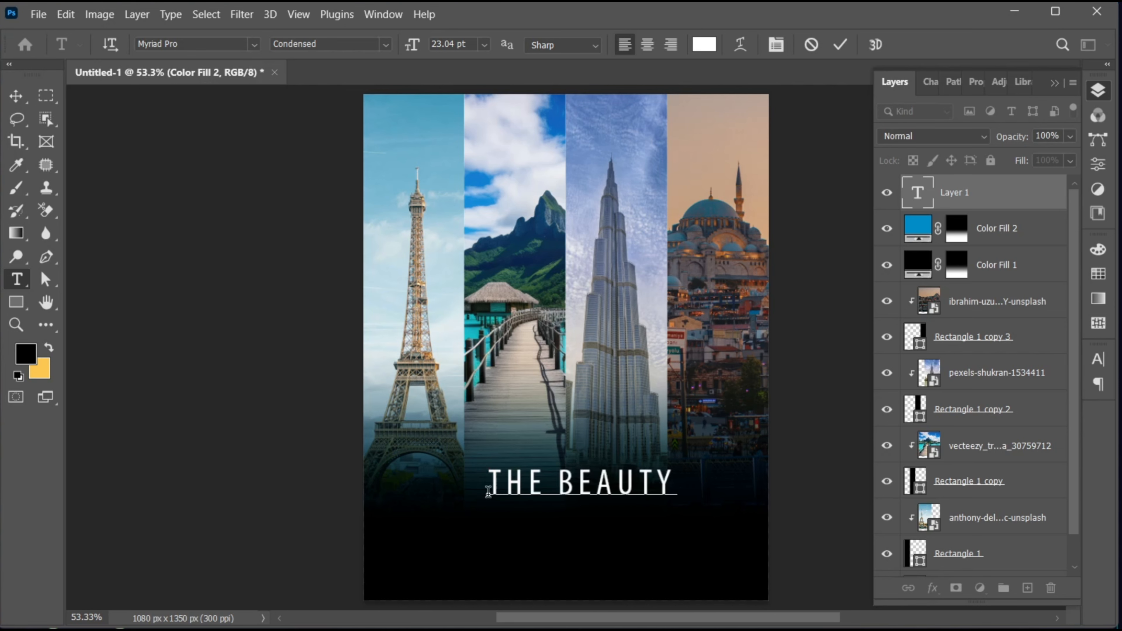
Step: Set the font of the whole "THE BEAUTY" text to SF TransRobotics Extended Regular
key("ctrl+a")
left_click(195, 46)
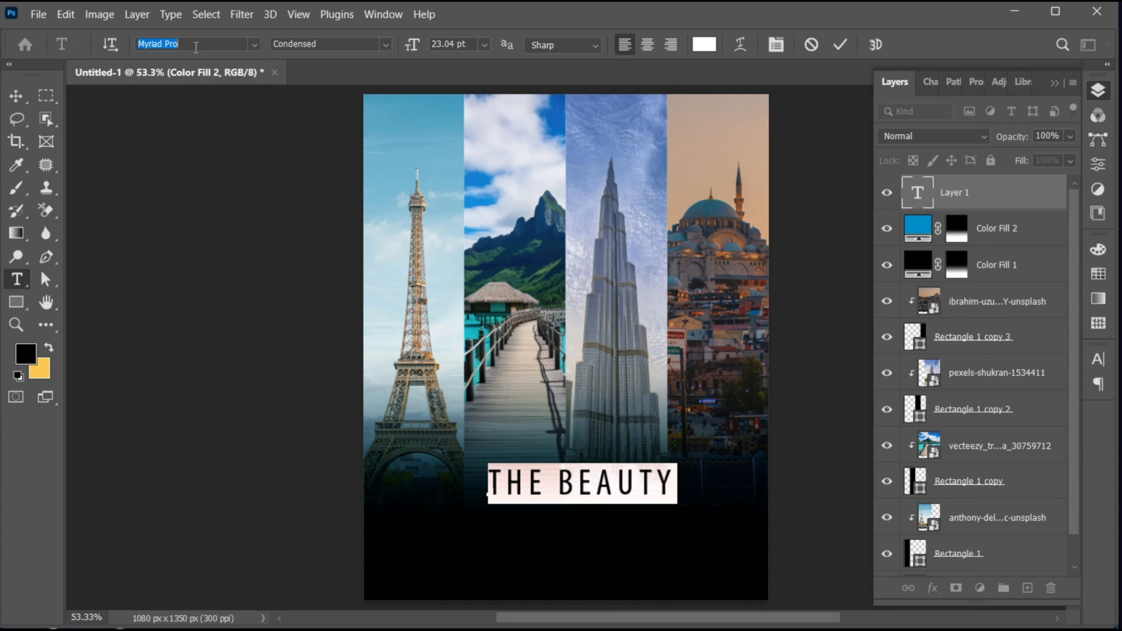
type("SF TRANS")
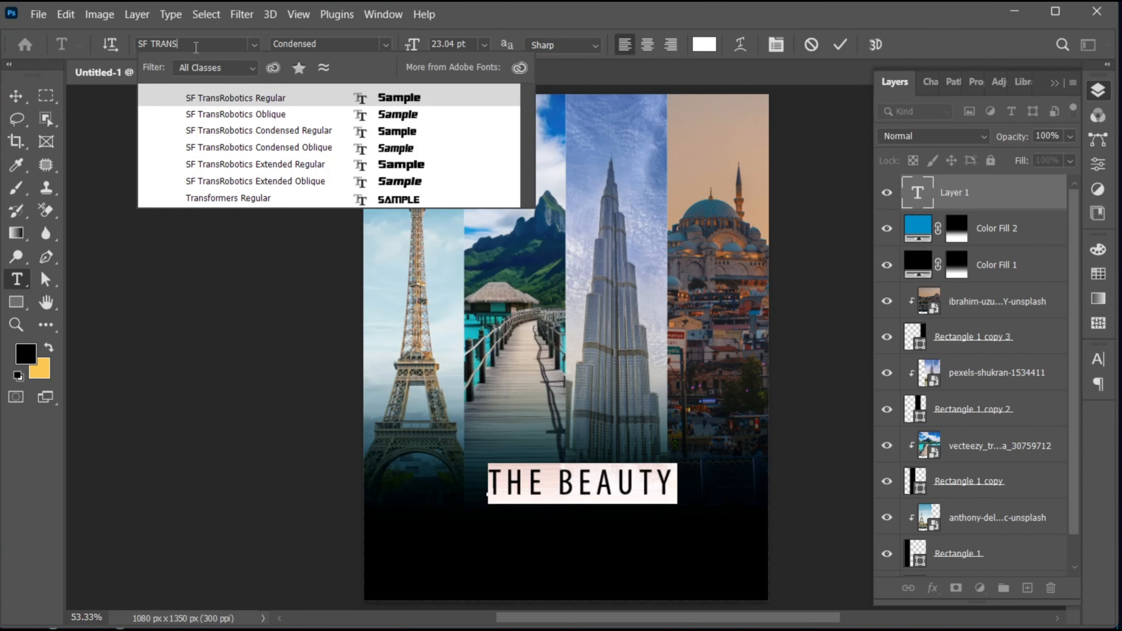
left_click(272, 168)
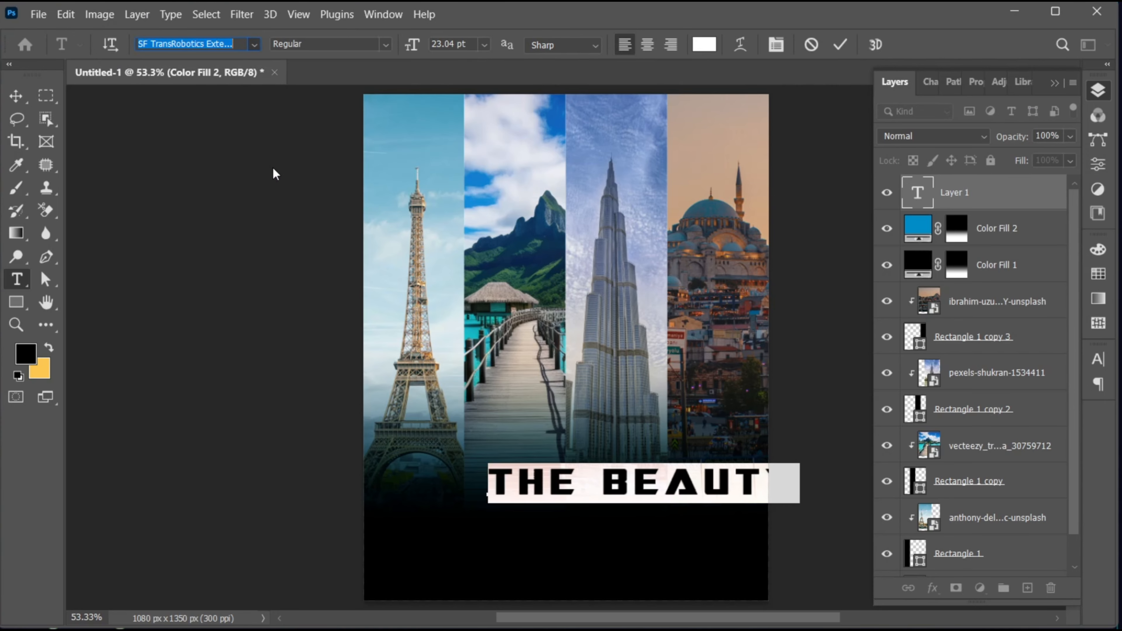
Step: Set the tracking of "THE BEAUTY" to 0 and finish editing the text
left_click(1098, 358)
left_click(1035, 420)
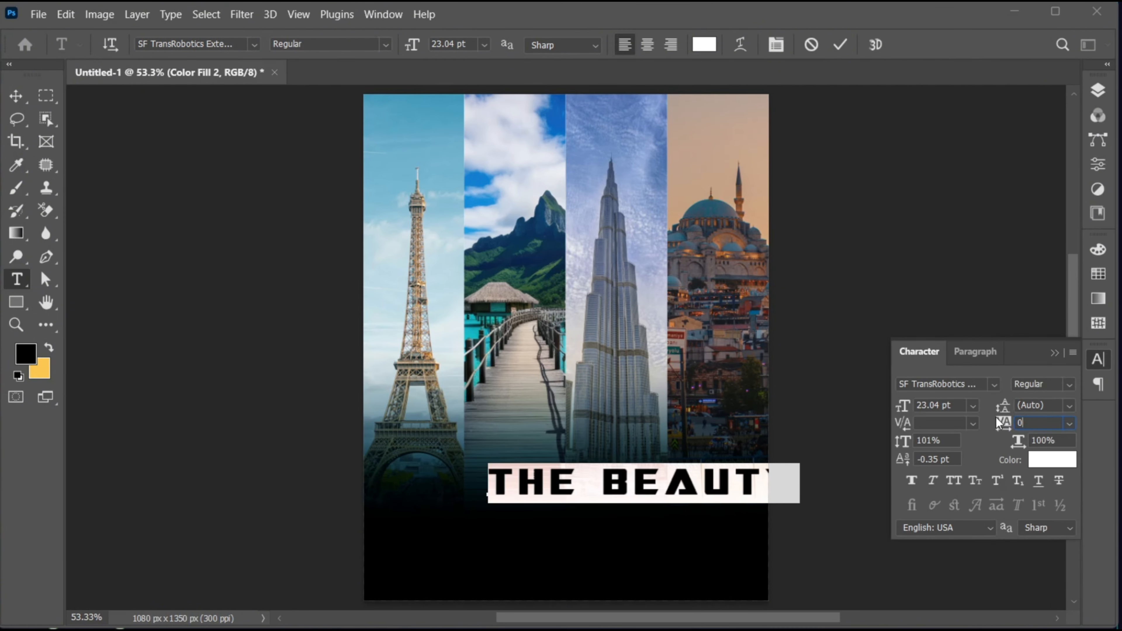
type("0")
key("Return")
left_click(1055, 352)
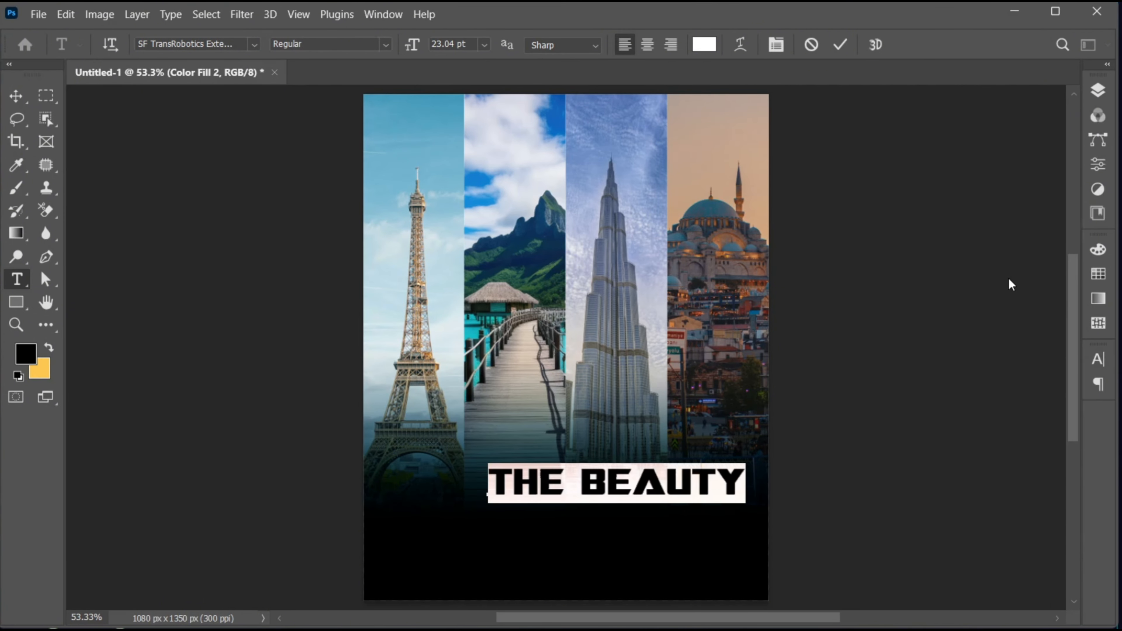
left_click(839, 46)
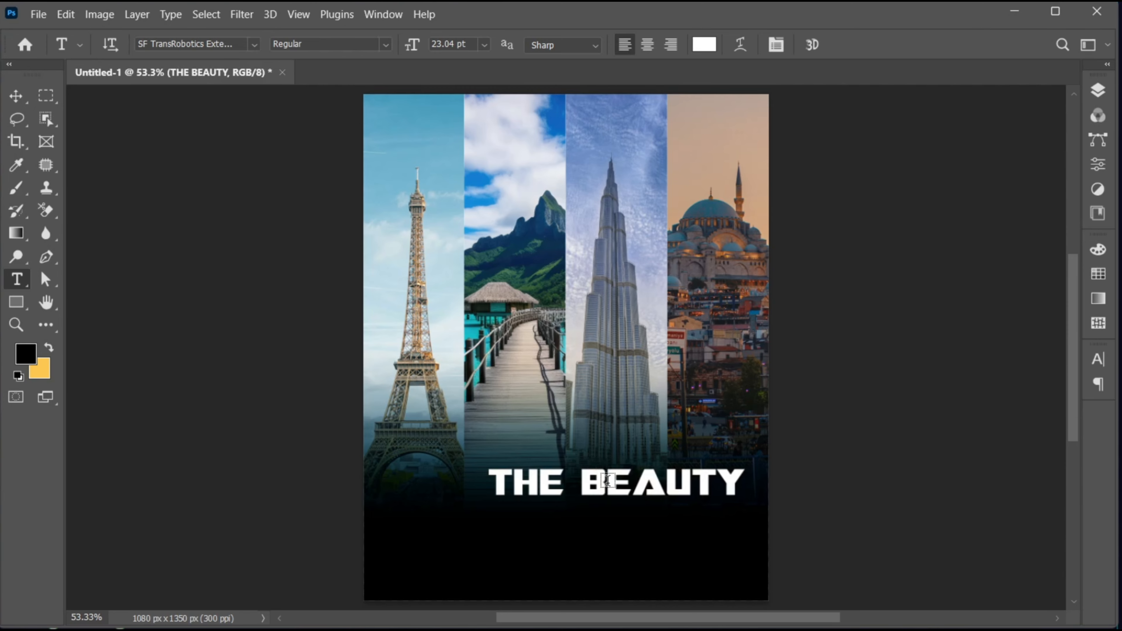
Step: Centre "THE BEAUTY" horizontally in the dark area and scale it down to about 94%
key("v")
left_click_drag(632, 483, 581, 512)
key("ctrl+t")
left_click_drag(695, 525, 686, 530)
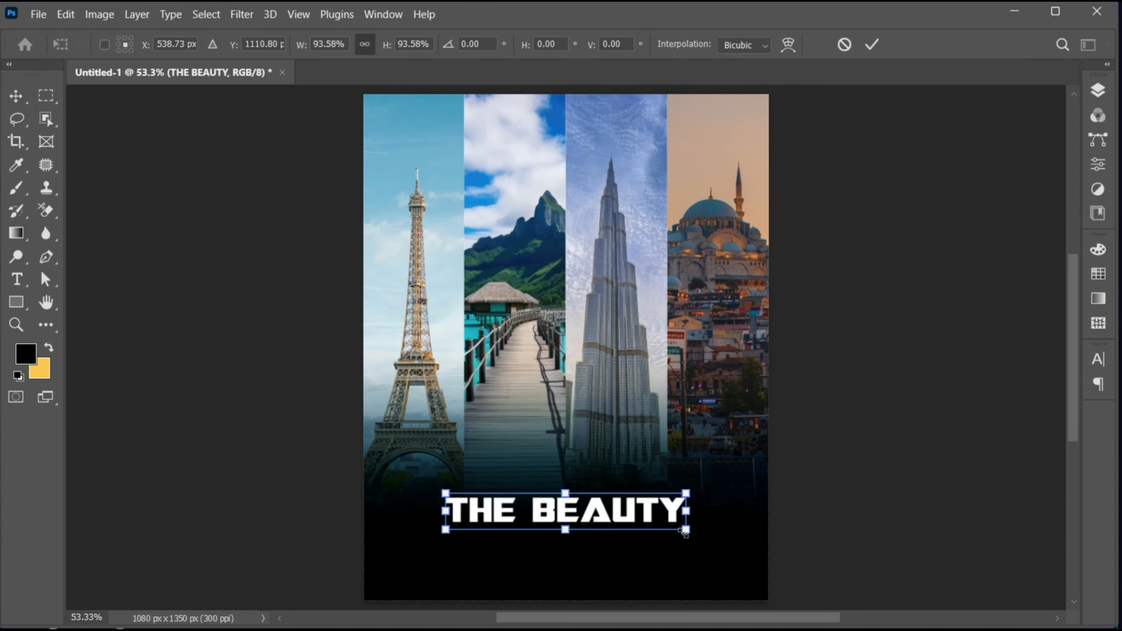
Step: Duplicate the "THE BEAUTY" line directly below itself and change the copy's text to "EARTH"
left_click_drag(599, 513, 599, 537)
key("Return")
double_click(600, 533)
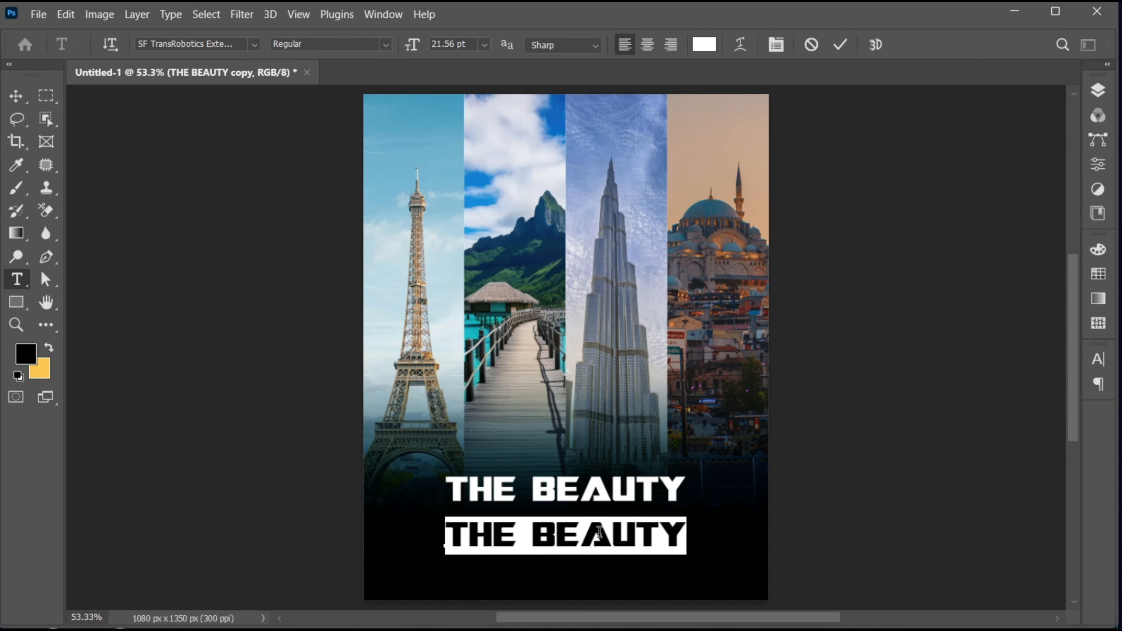
type("EARTH")
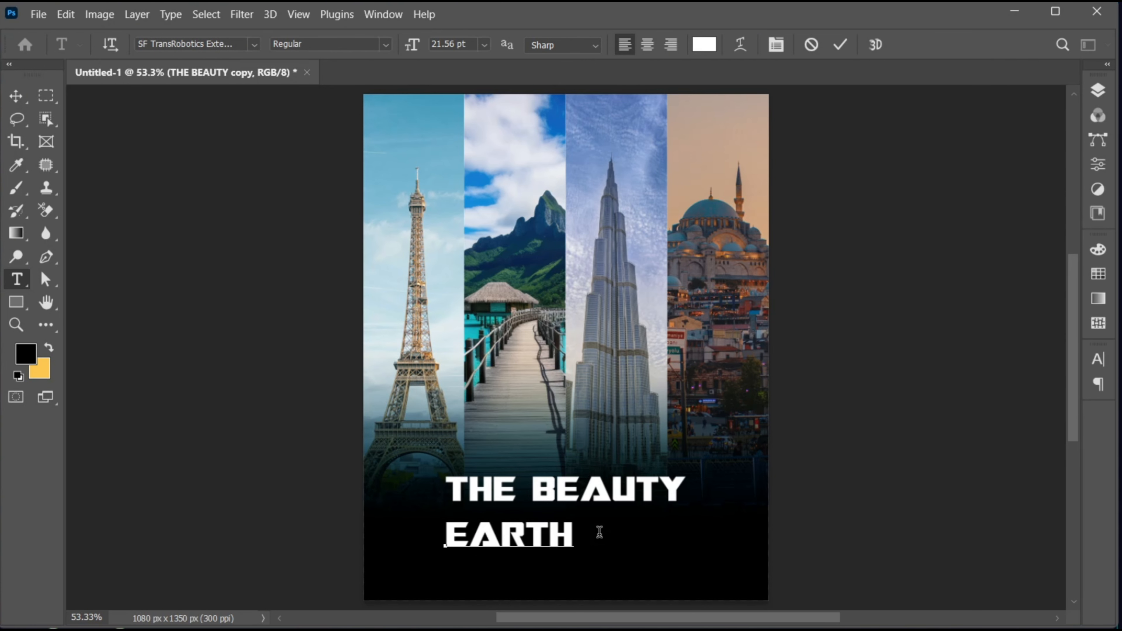
key("ctrl+Return")
Step: Centre "EARTH" under "THE BEAUTY" and move it up so the two lines sit close together
key("v")
left_click_drag(534, 535, 594, 552)
key("shift+Up")
key("shift+Up")
key("shift+Up")
key("shift+Up")
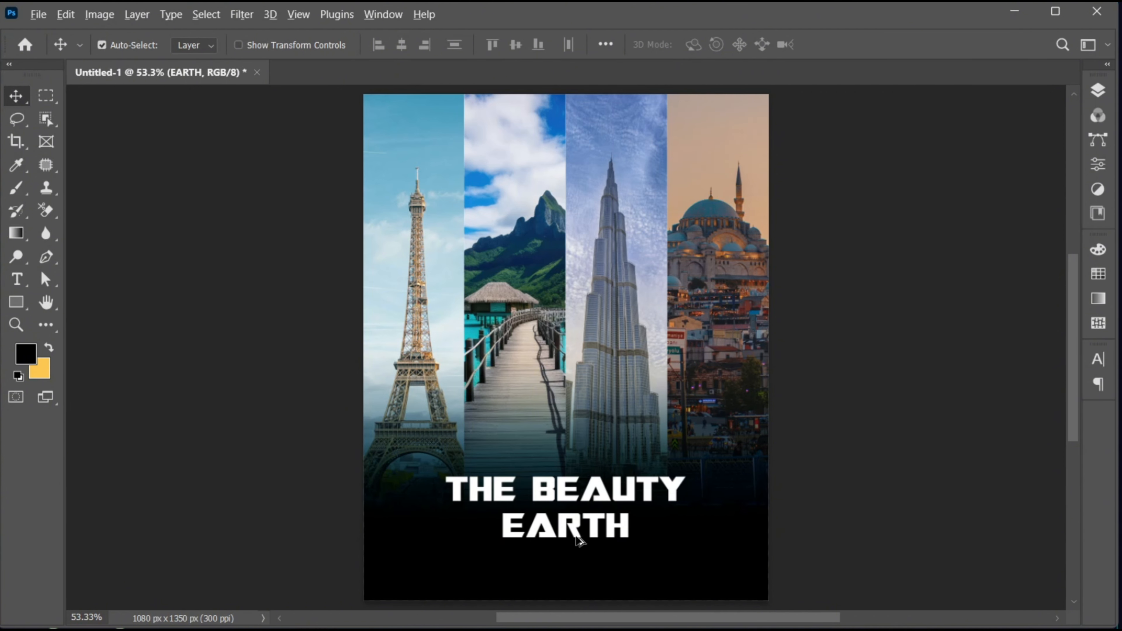
Step: Duplicate "EARTH" above "THE BEAUTY" and change the copy's text to "Explore"
left_click_drag(575, 536, 557, 456)
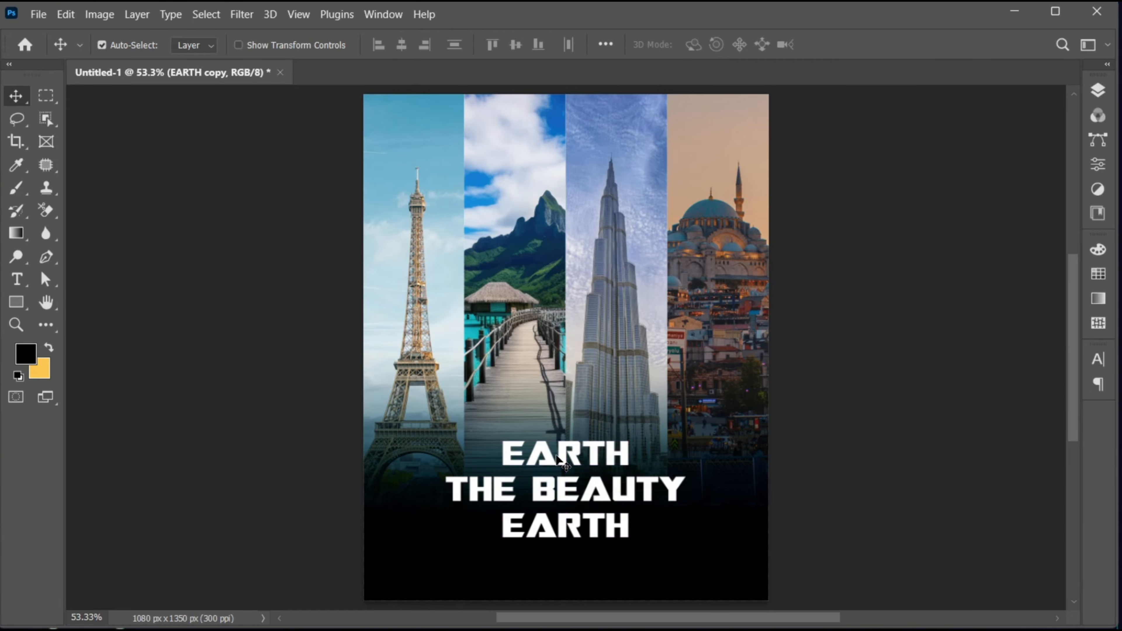
key("t")
double_click(549, 453)
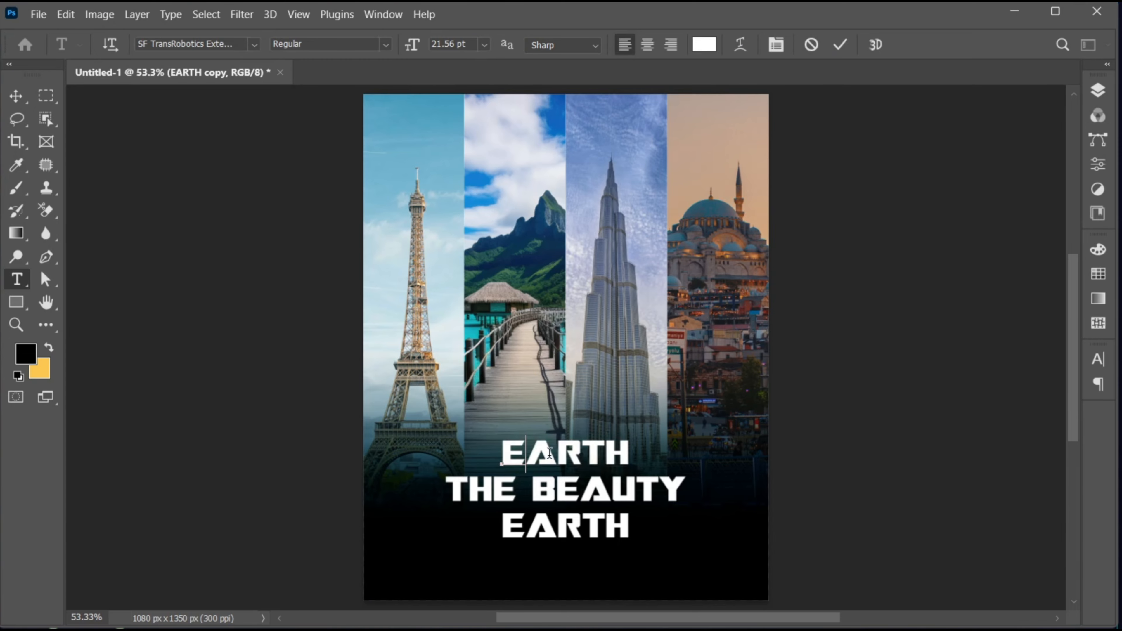
type("Explore")
Step: Set the font of the "Explore" text to Dragon is Coming Regular
double_click(551, 460)
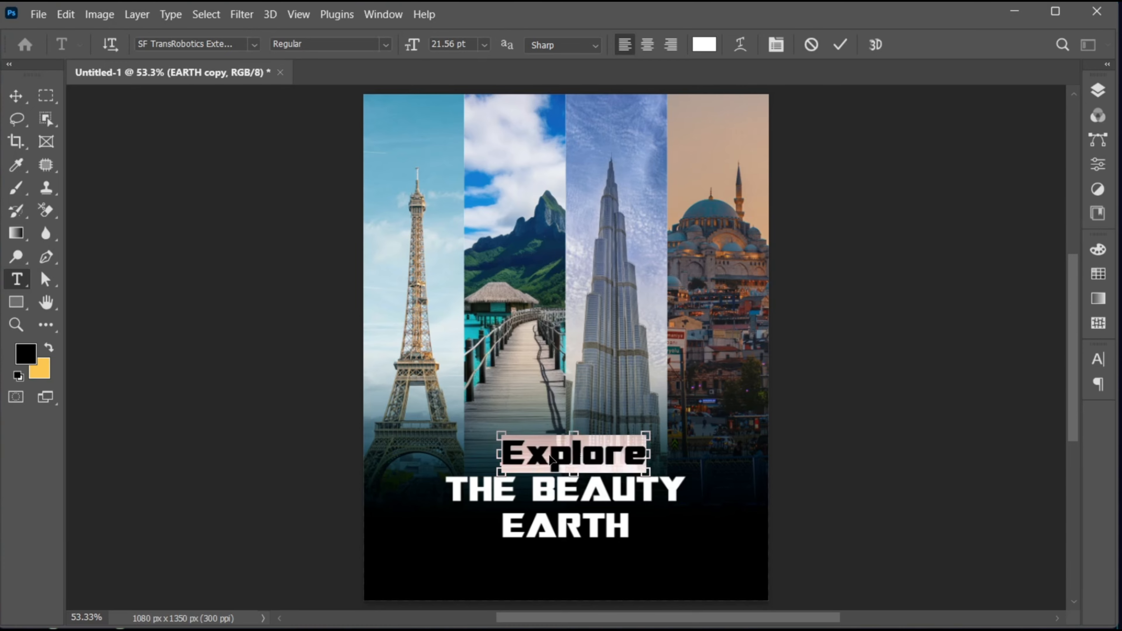
left_click(240, 42)
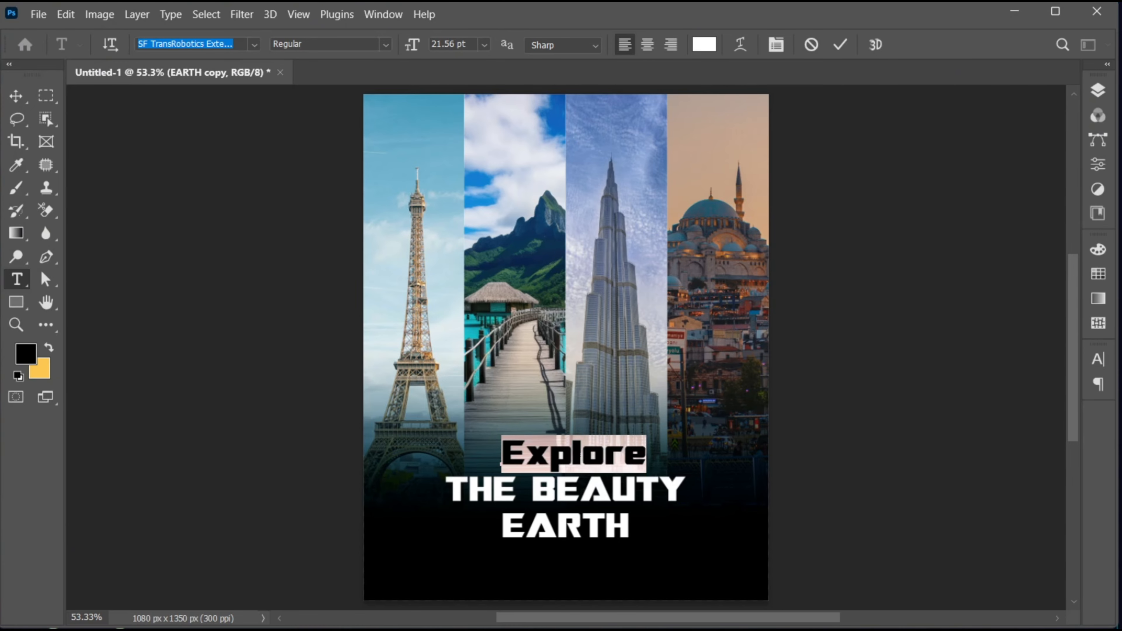
type("dragon")
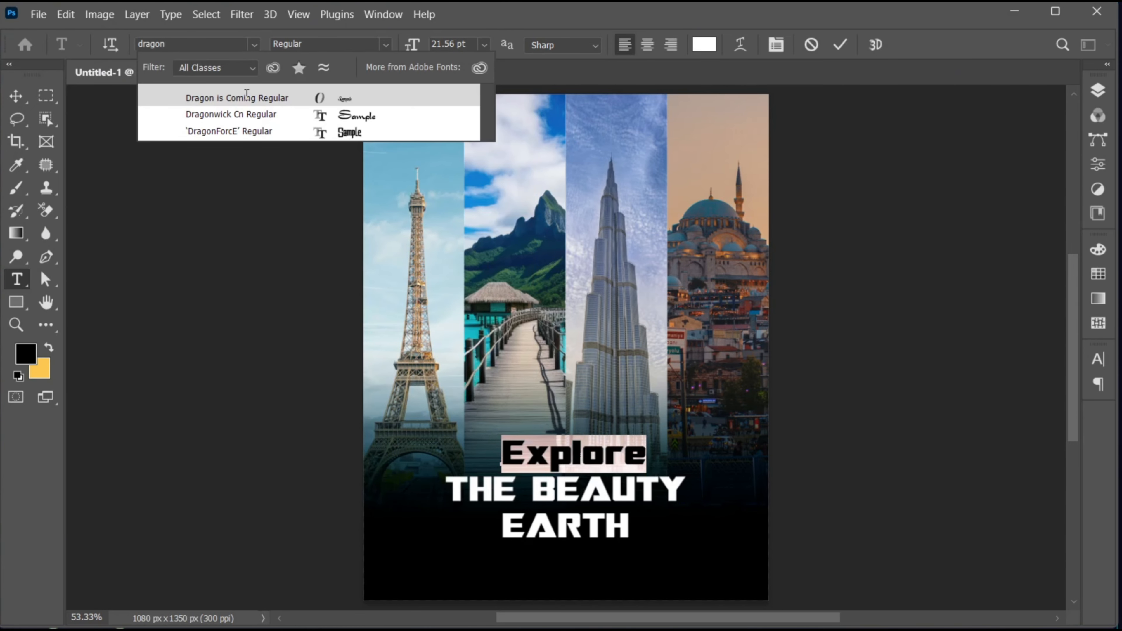
left_click(247, 101)
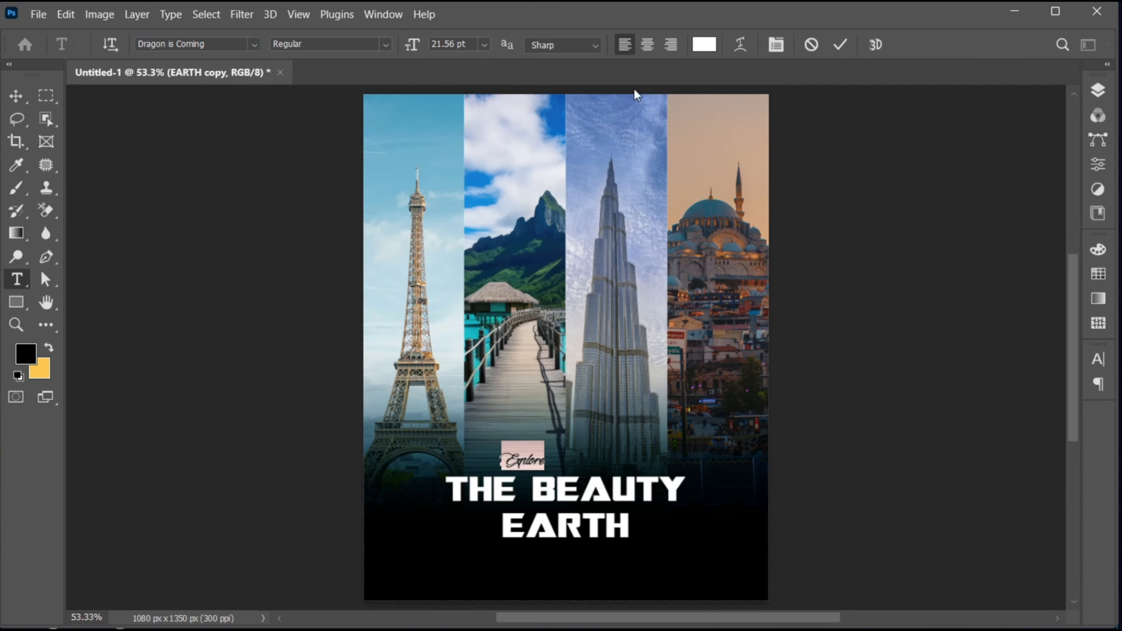
Step: Colour the "Explore" text turquoise (11c8d8), sampled from the water beside the jetty
left_click(705, 44)
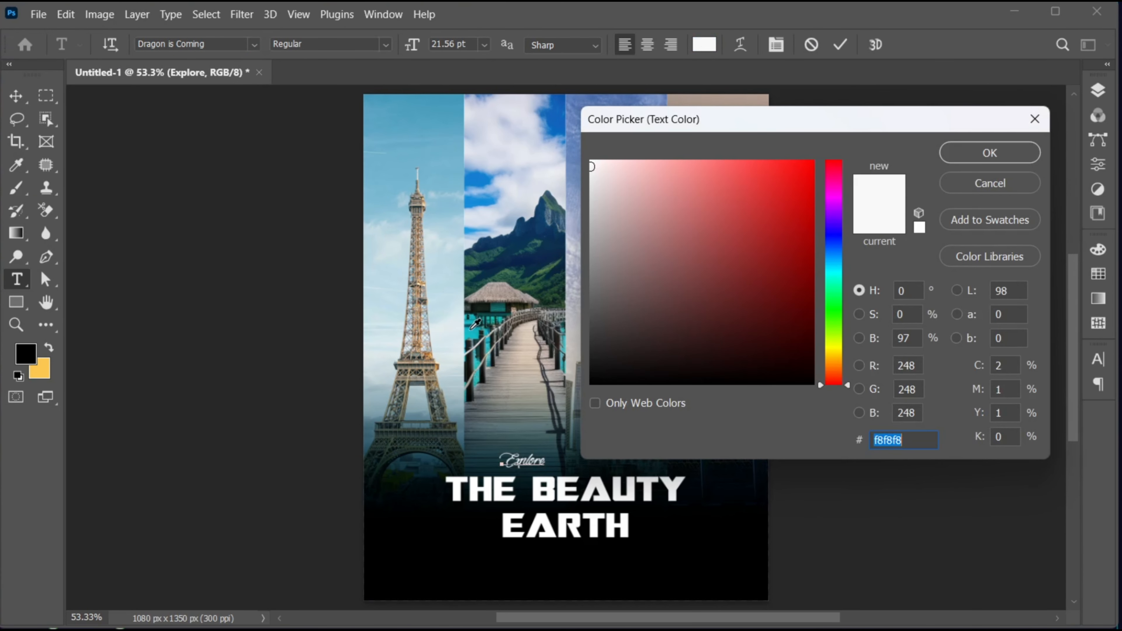
left_click(476, 324)
left_click(797, 194)
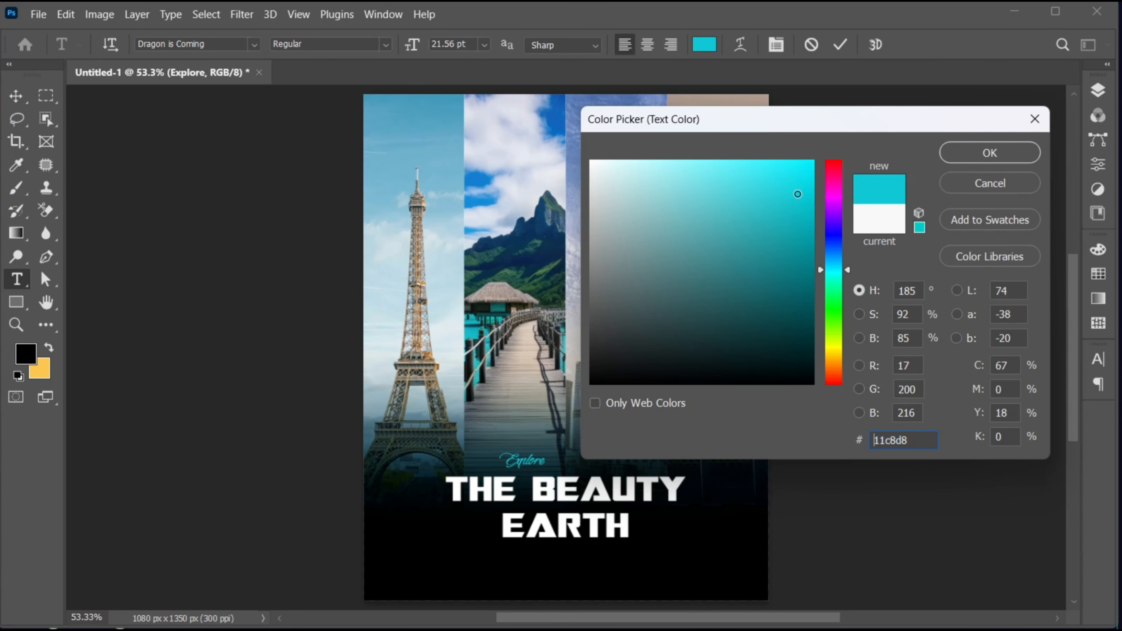
left_click(954, 152)
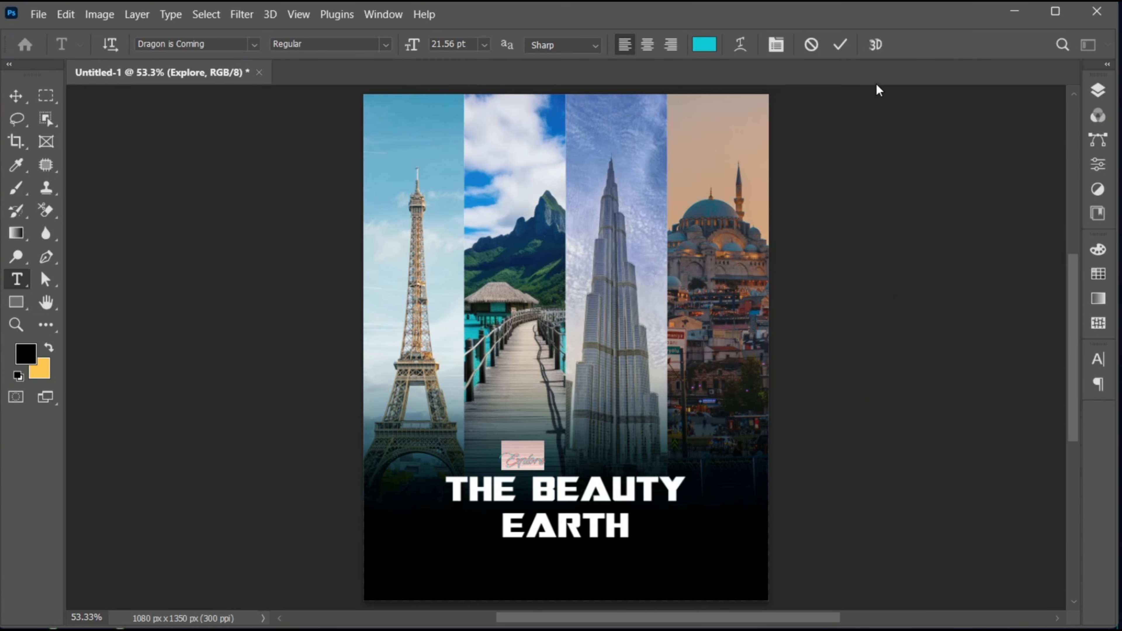
left_click(839, 43)
Step: Enlarge "Explore" to about 49.2 pt and centre it above "THE BEAUTY"
key("v")
key("ctrl+t")
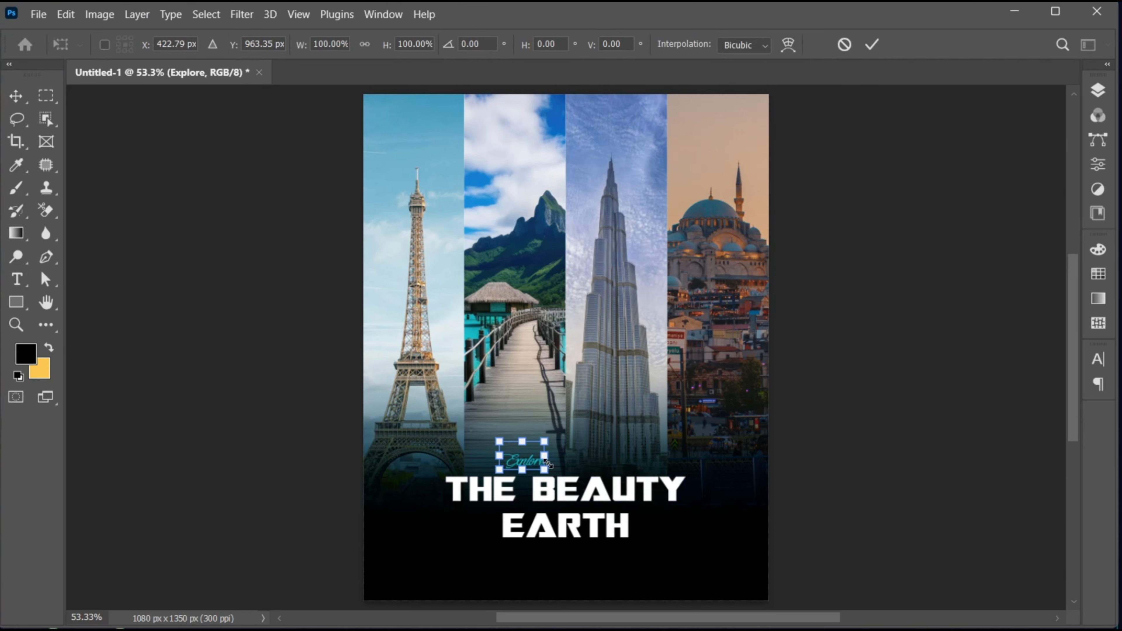
left_click_drag(542, 472, 582, 513)
key("Return")
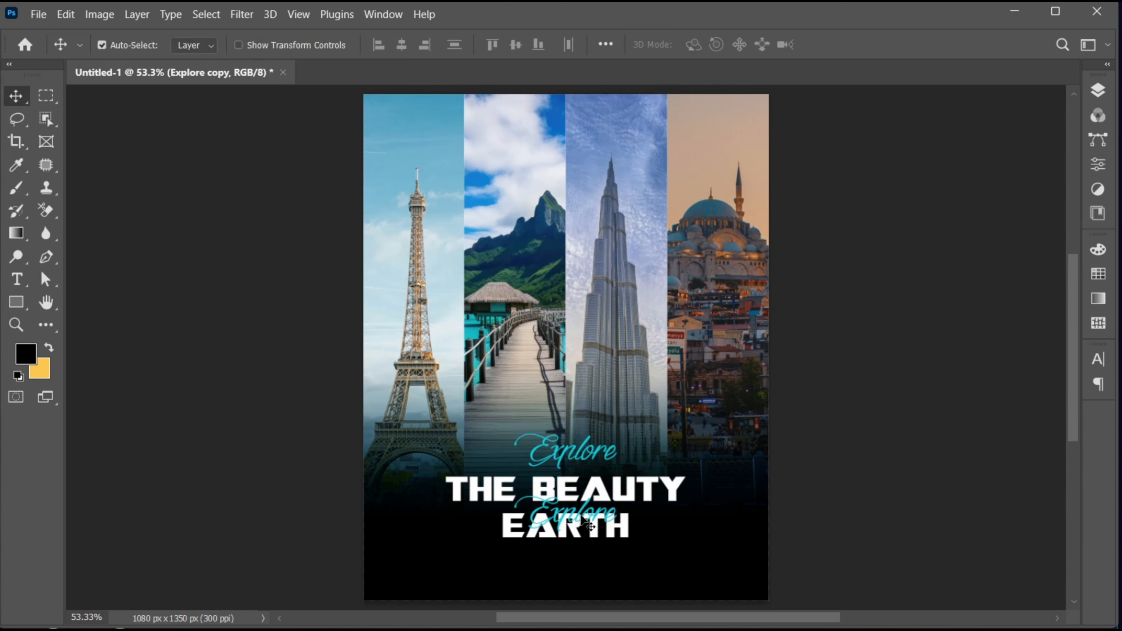
Step: Duplicate "Explore" over the "EARTH" line and change the copy's text to "of"
key("t")
double_click(582, 513)
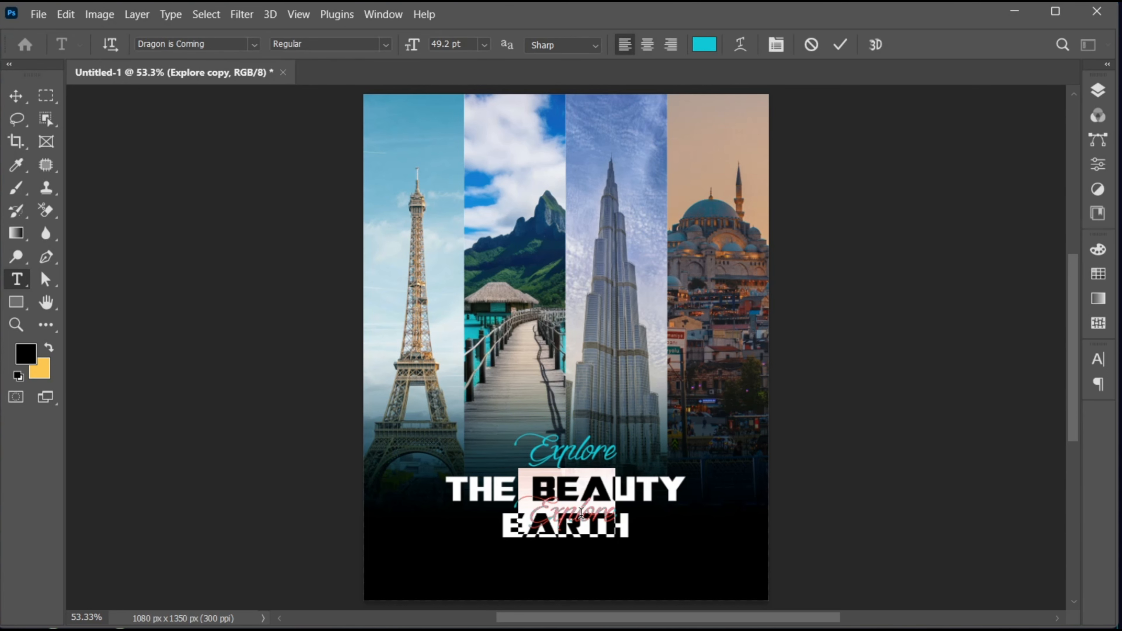
type("of")
key("ctrl+a")
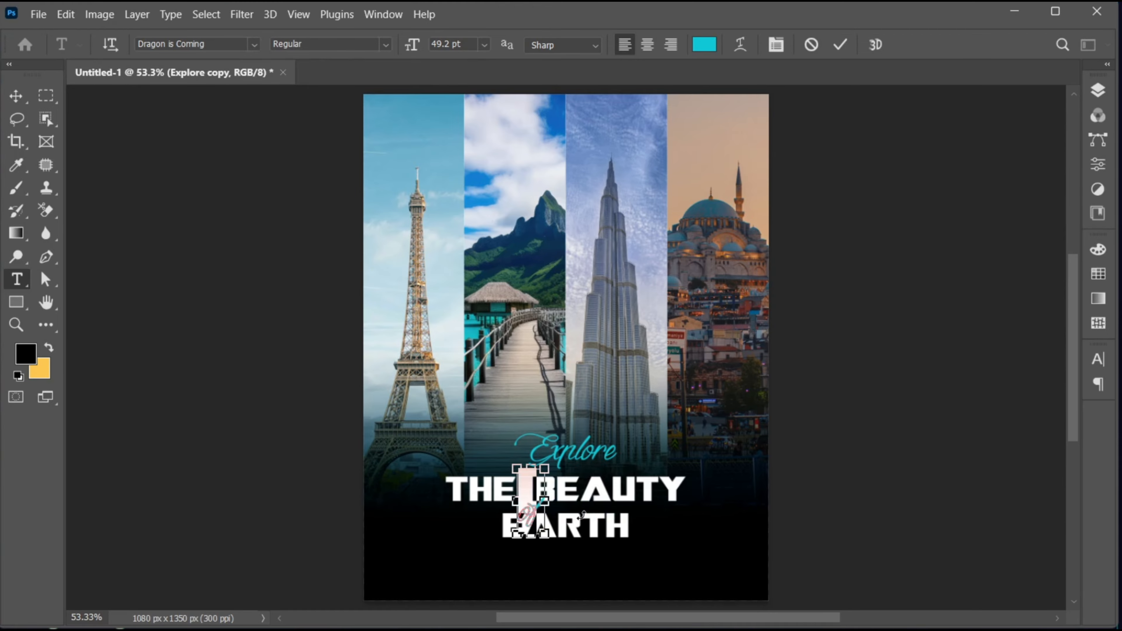
Step: Set the font of the "of" text to Great Vibes Regular
left_click(220, 41)
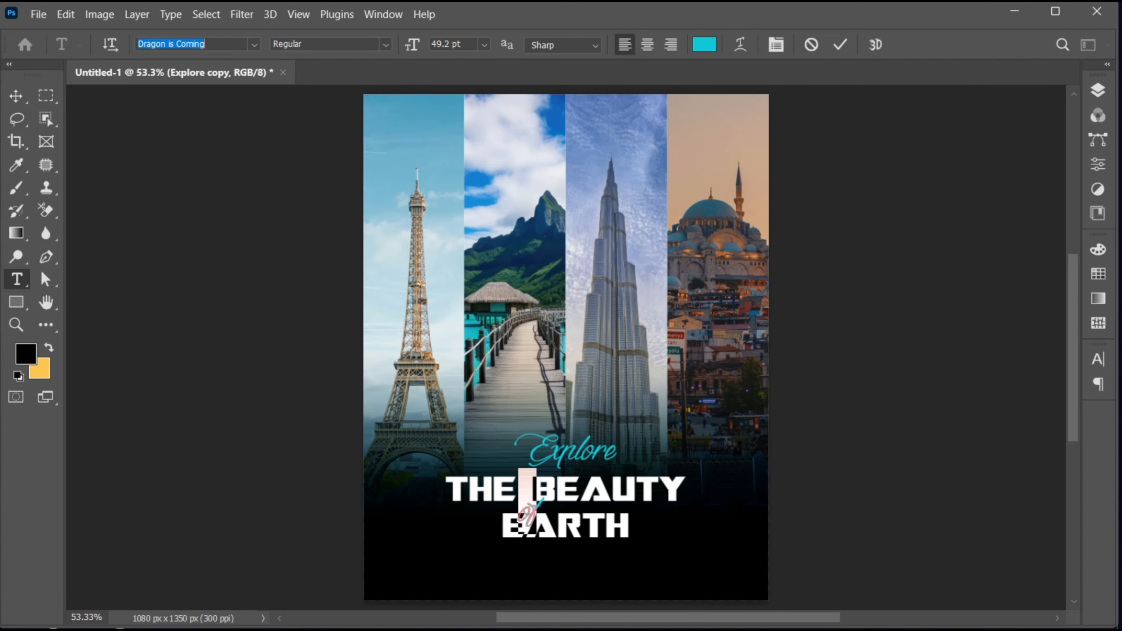
type("great vi")
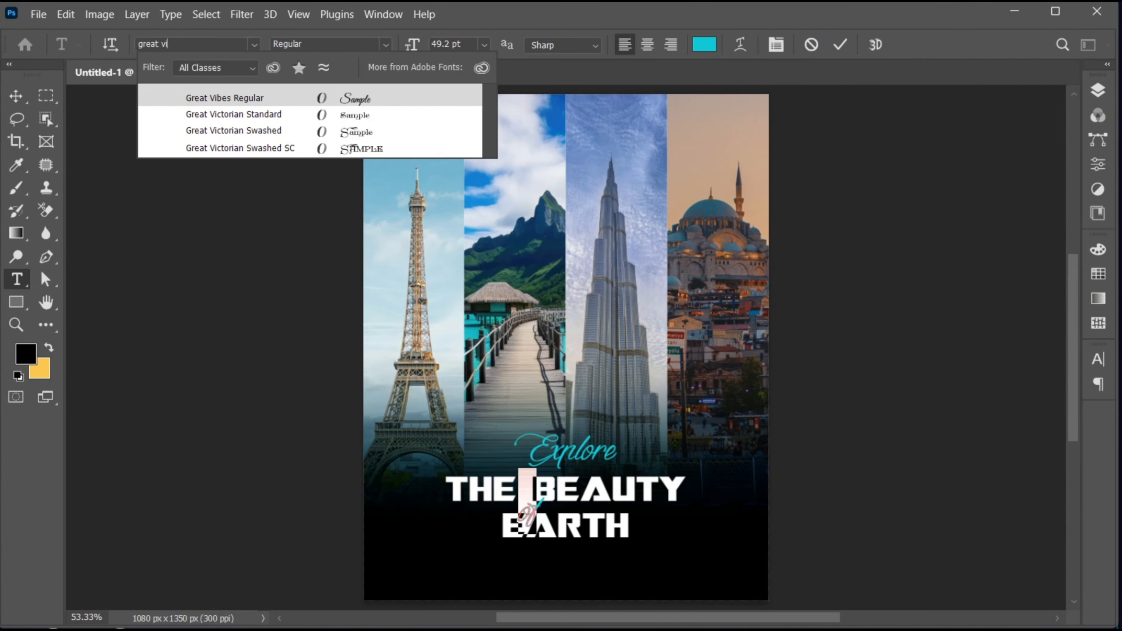
type("bes")
left_click(329, 98)
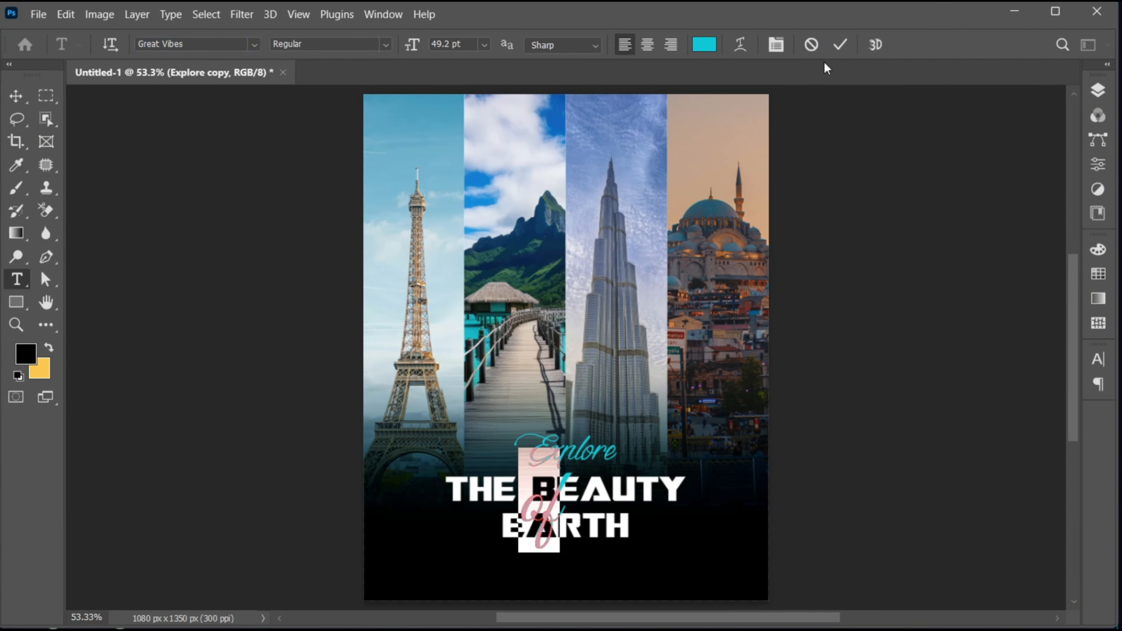
left_click(840, 46)
Step: Scale "of" down to about 26.9 pt and place it centred between "THE BEAUTY" and "EARTH"
key("v")
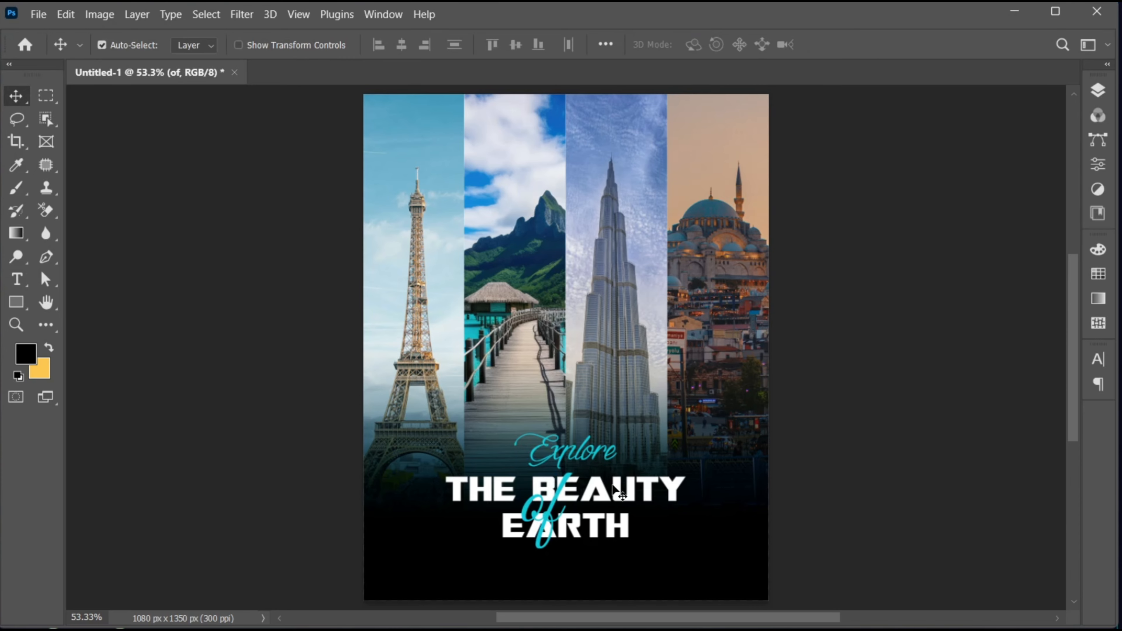
key("ctrl+t")
left_click_drag(575, 559, 564, 508)
key("Return")
Step: Nudge "Explore" slightly down, closer to "THE BEAUTY"
left_click_drag(625, 556, 644, 563)
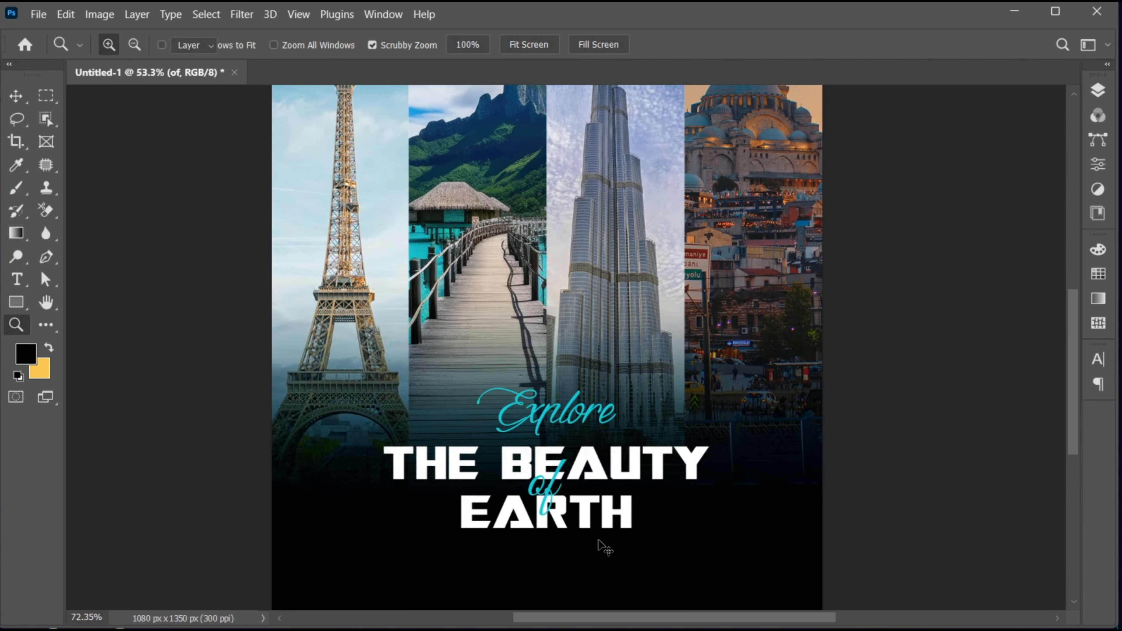
left_click_drag(589, 516, 587, 433)
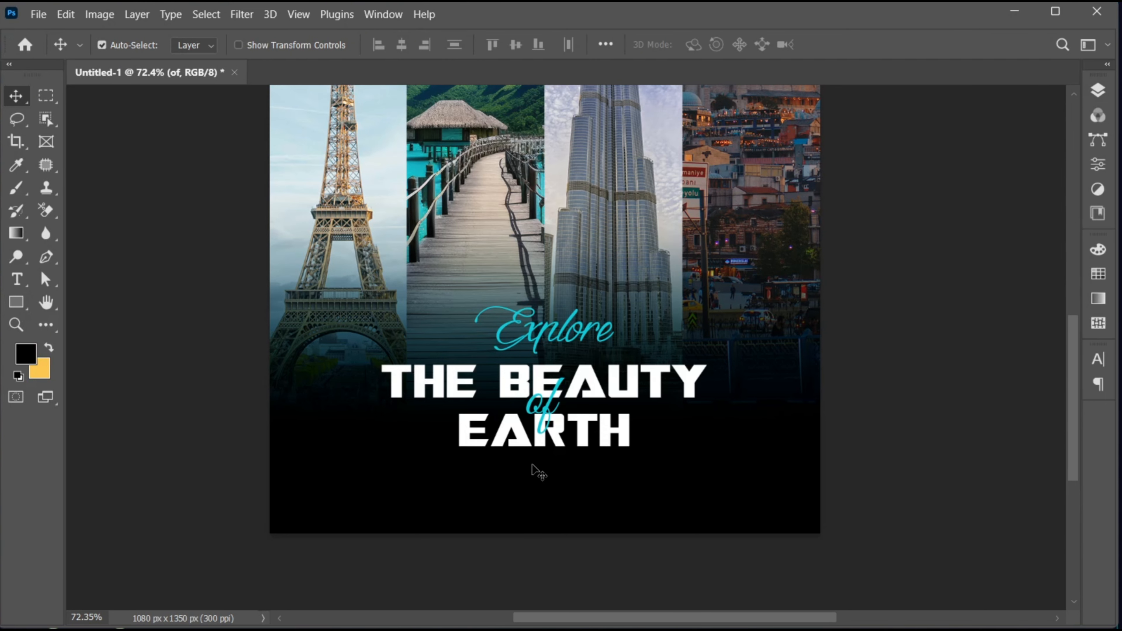
left_click(553, 323)
key("Down")
key("Down")
key("Down")
key("Down")
key("Down")
key("Down")
key("Down")
key("Down")
key("Down")
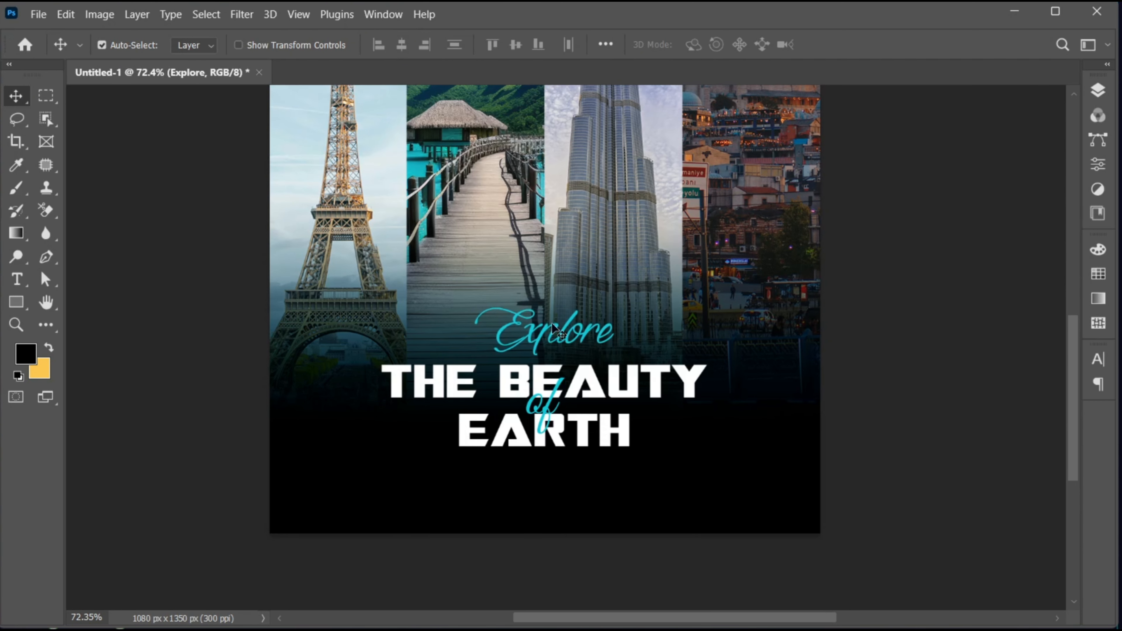
Step: Select the four text layers from "of" to "THE BEAUTY" and move the whole title slightly up
left_click(1099, 90)
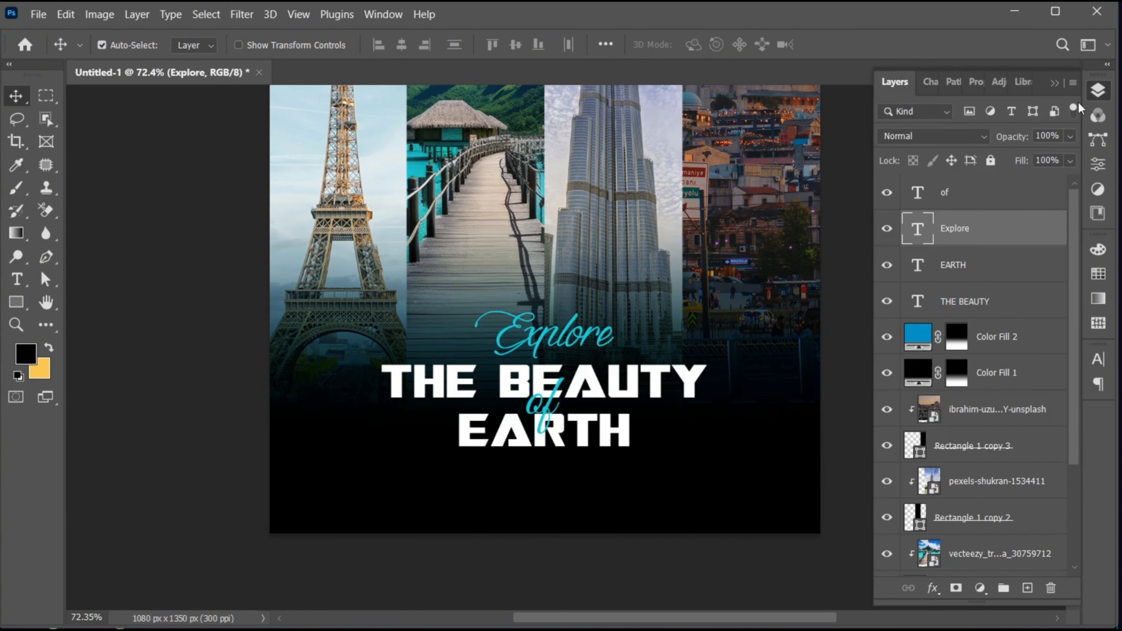
left_click(984, 192)
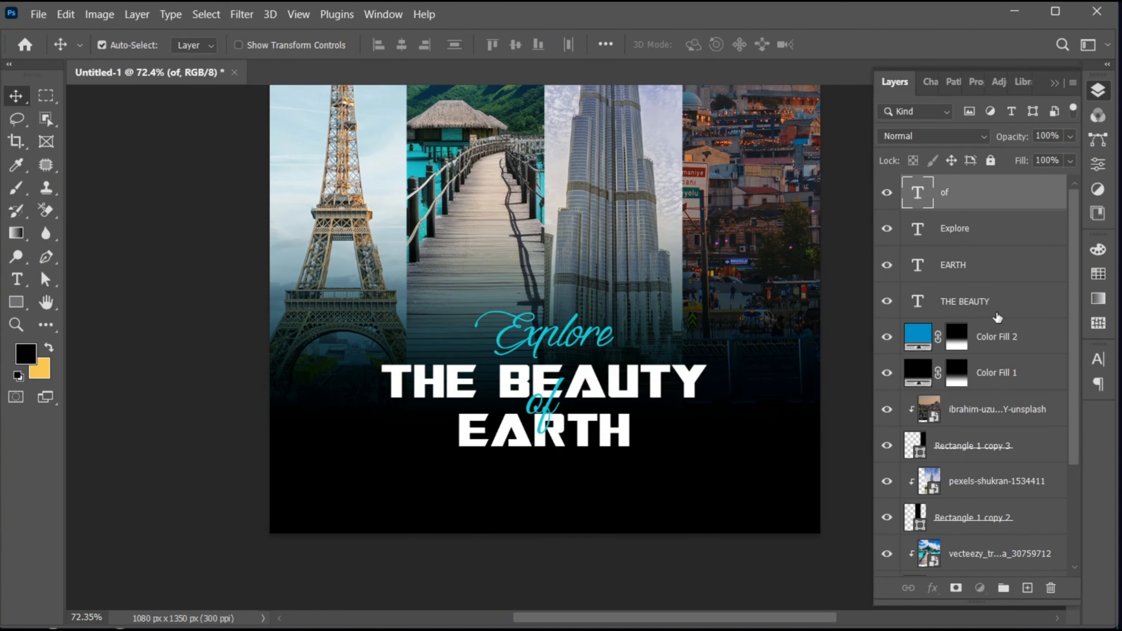
left_click(998, 317, "shift")
left_click_drag(598, 393, 596, 373)
Step: Draw a rectangle about 298 × 67 px centred below "EARTH", on a new layer above the "of" text
left_click(1001, 196)
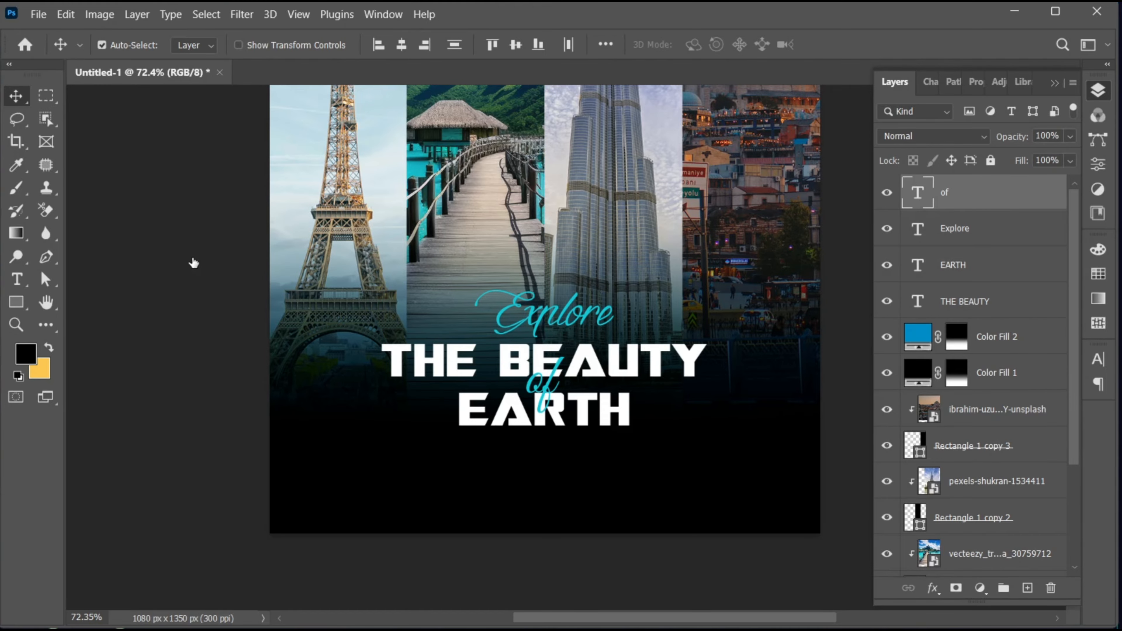
left_click_drag(17, 303, 89, 300)
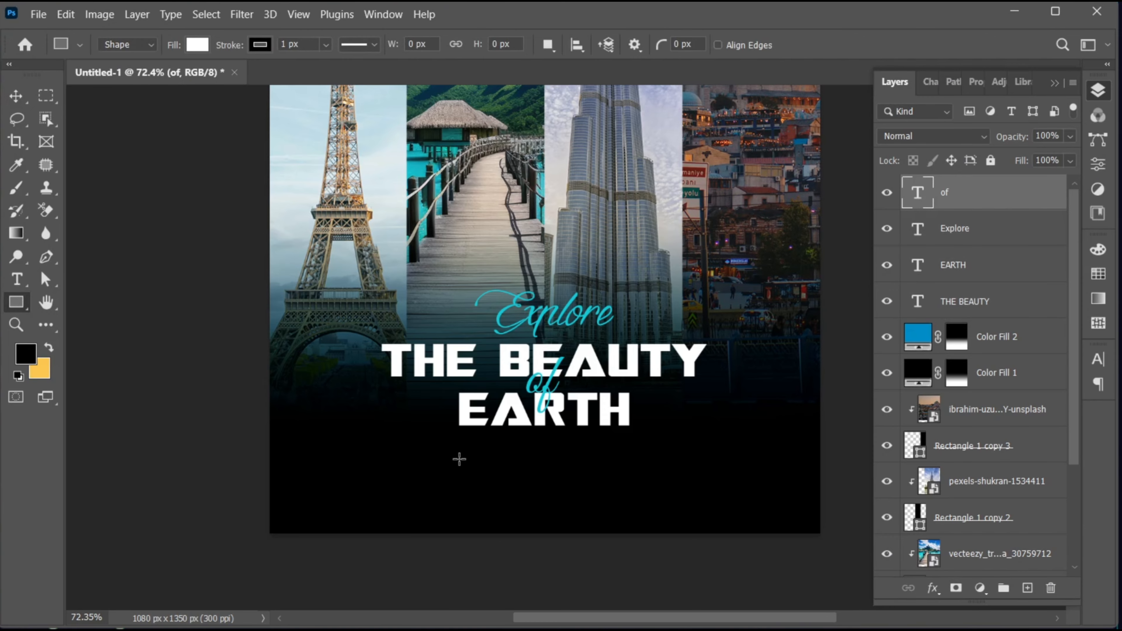
left_click_drag(468, 456, 618, 489)
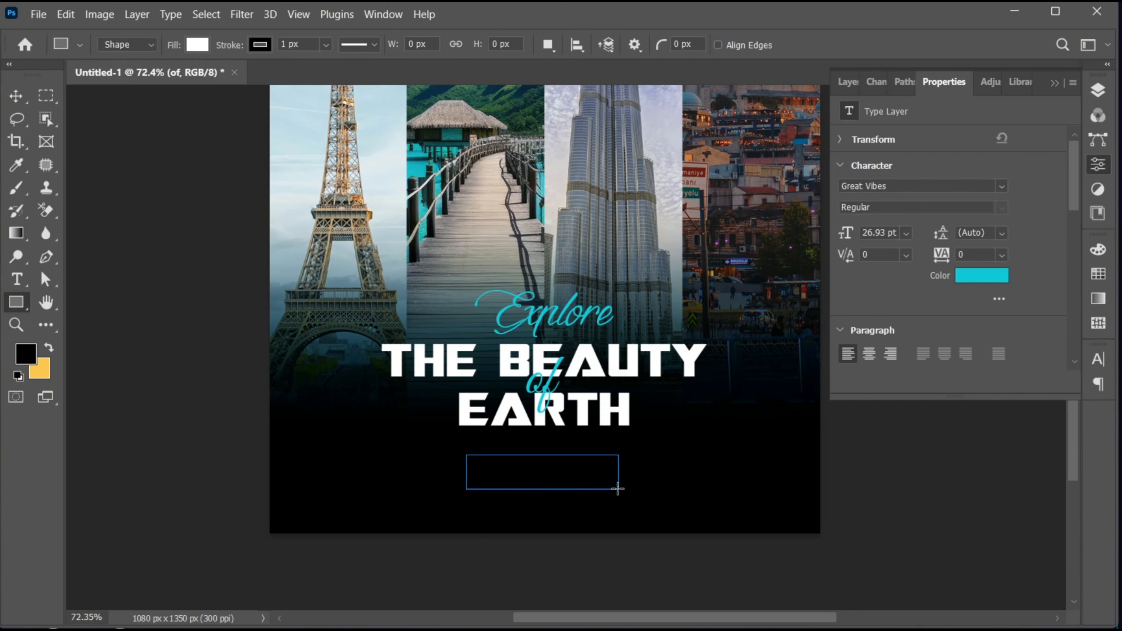
Step: Fill the new rectangle with the recently used cyan and remove its stroke
left_click(897, 267)
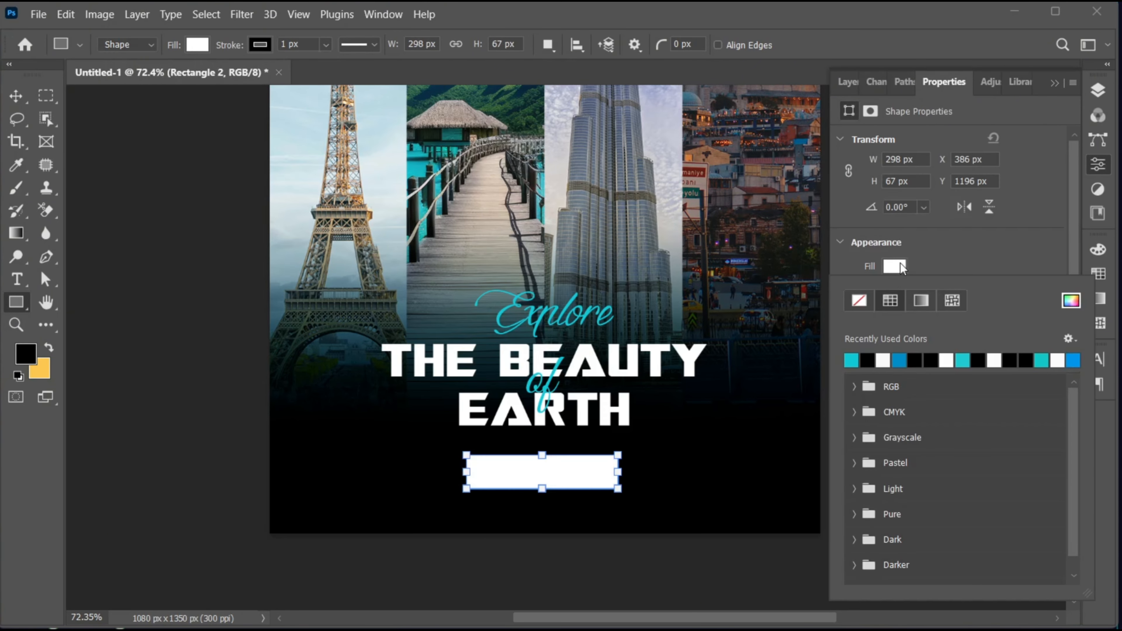
left_click(852, 359)
left_click(960, 251)
left_click(896, 291)
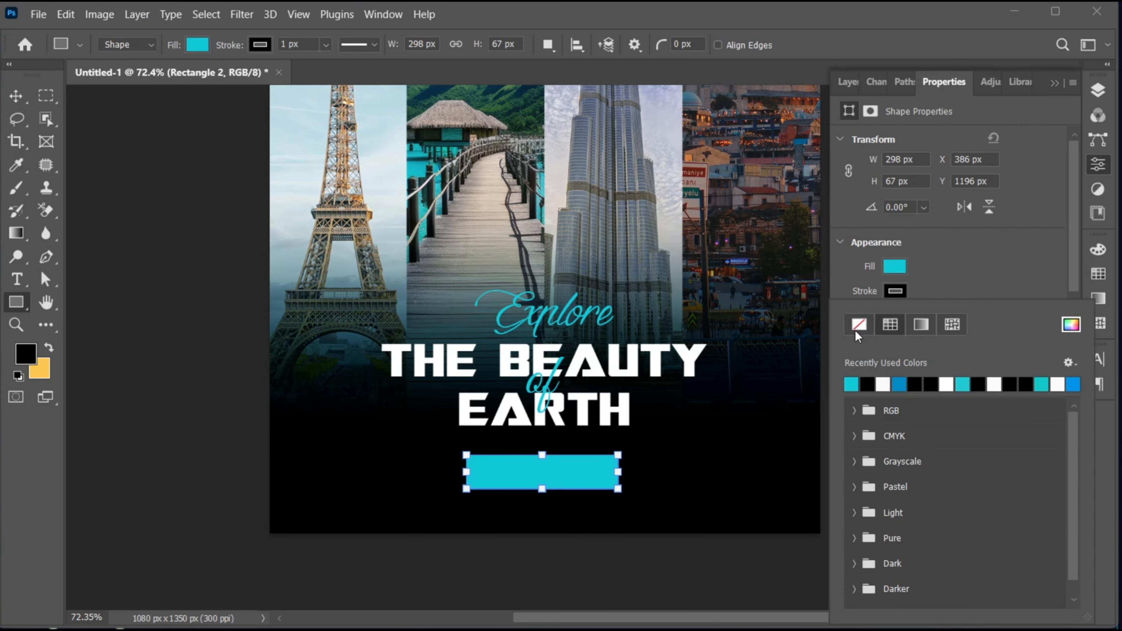
left_click(859, 325)
left_click(985, 258)
Step: Round all four corners of the cyan rectangle to 11 px
scroll(880, 326, "down", 3)
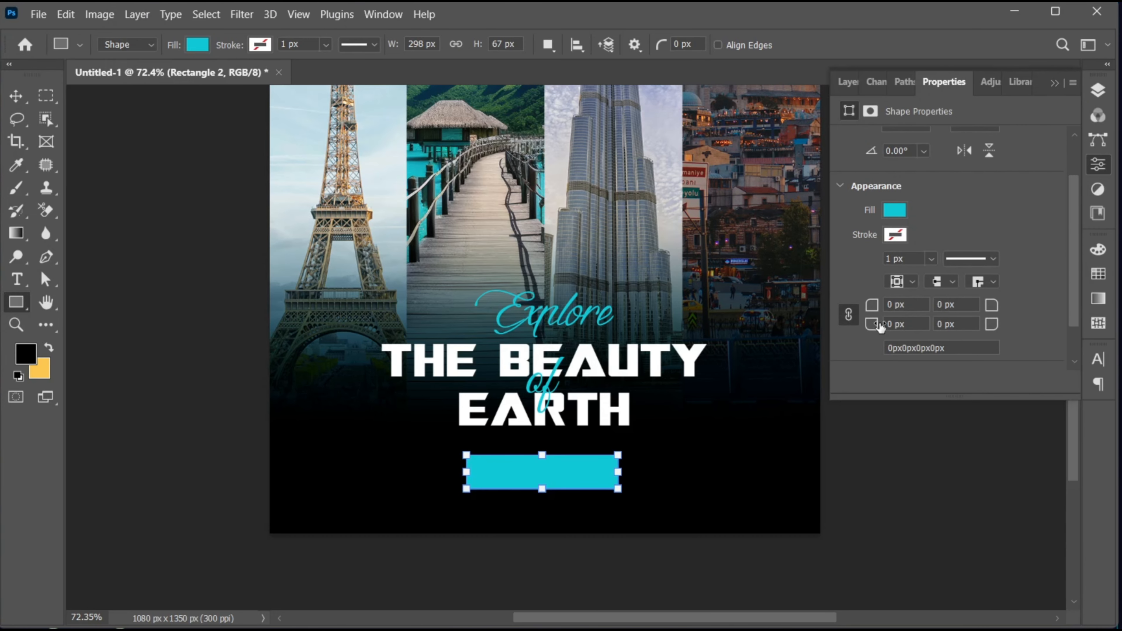
left_click_drag(865, 311, 878, 312)
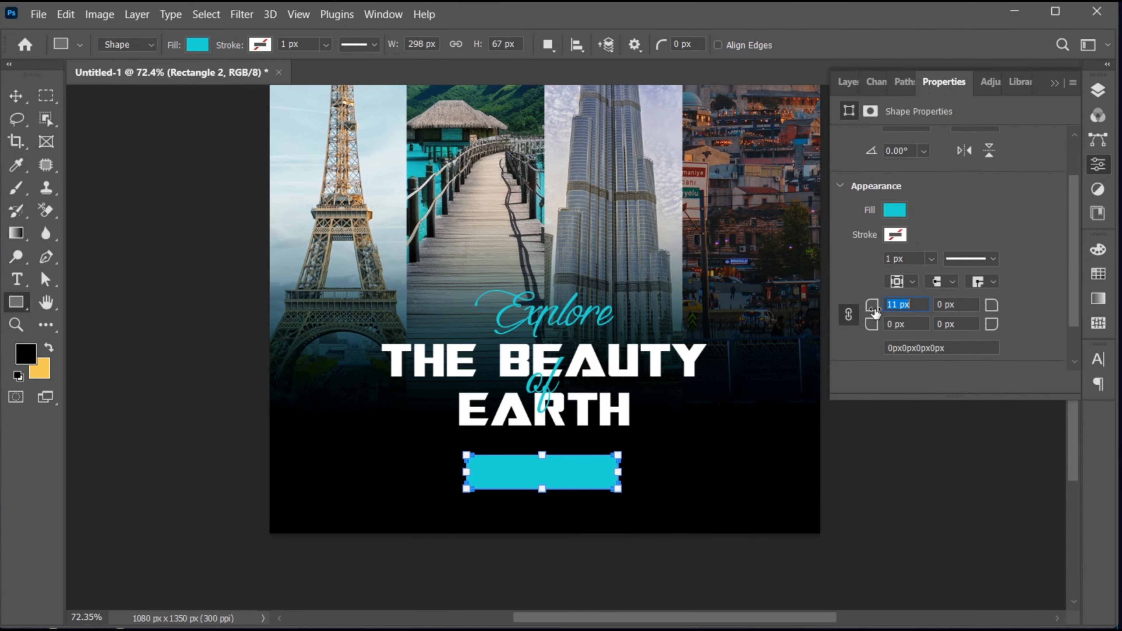
key("v")
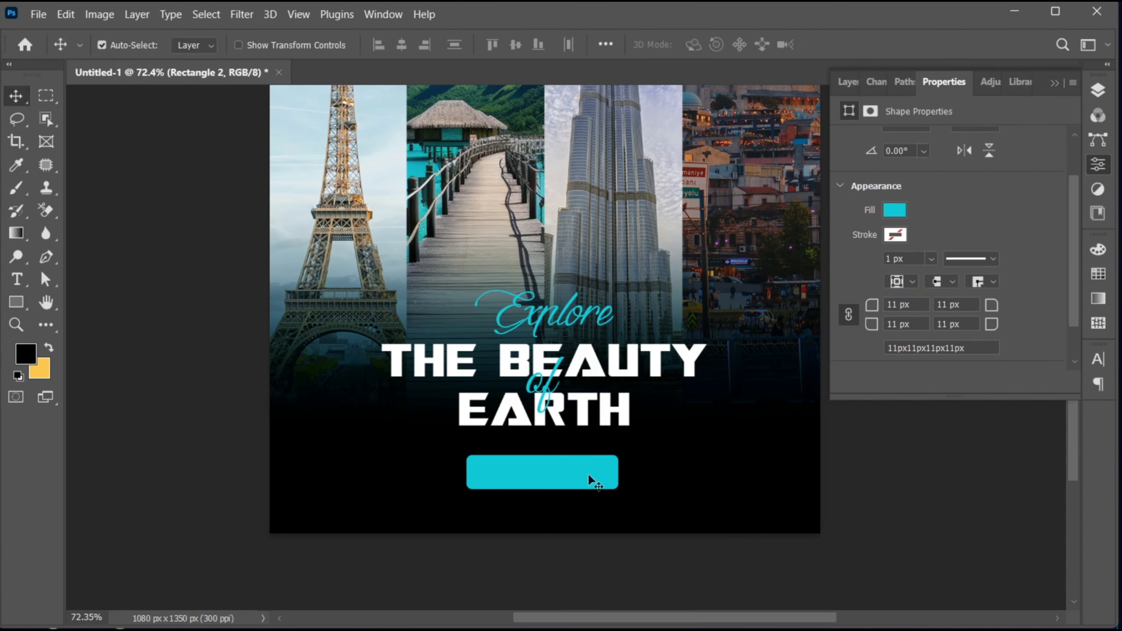
Step: Move the cyan button up closer to "EARTH", narrow it to about 88.6% width and slightly reduce its height
left_click_drag(580, 476, 609, 462)
key("ctrl+t")
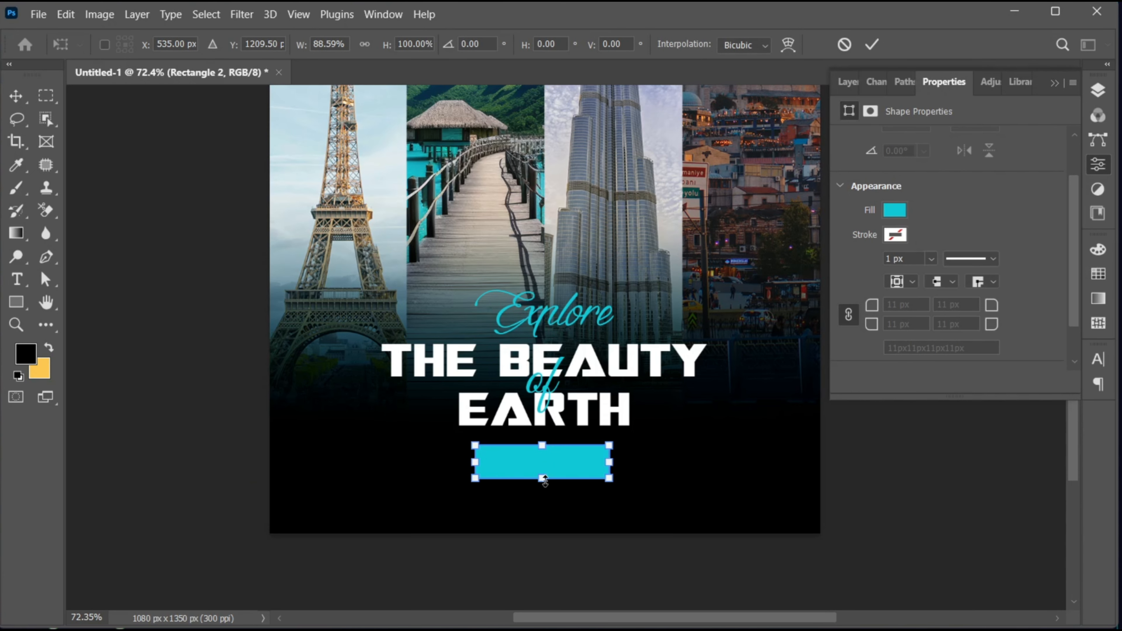
left_click_drag(542, 478, 552, 465)
key("Return")
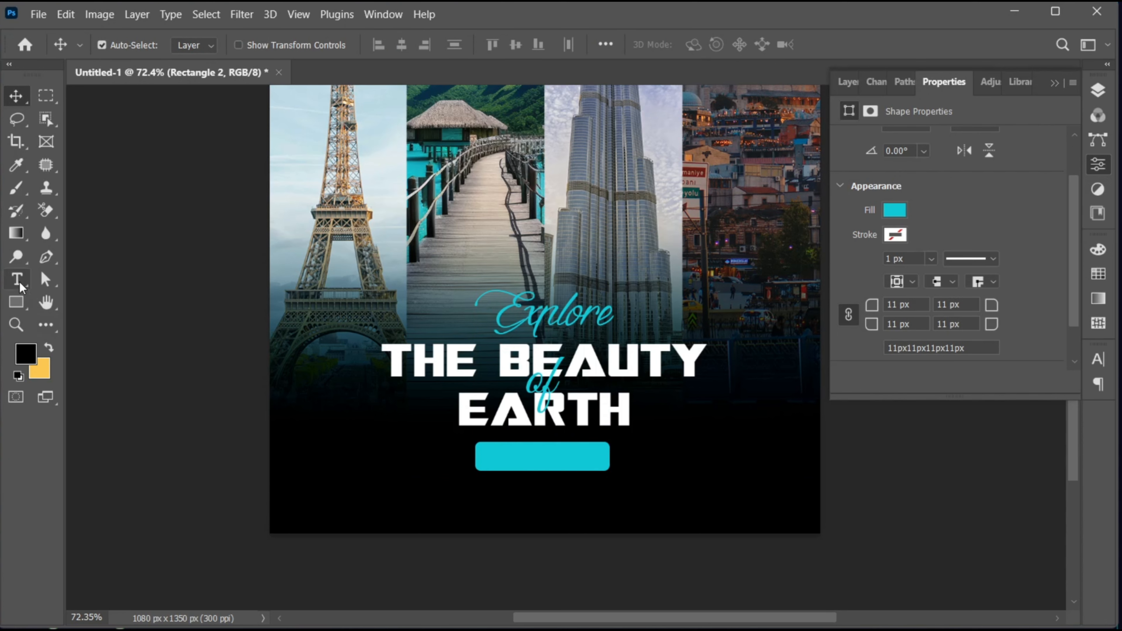
Step: Add the text "BOOK NOW" below the cyan button
left_click(521, 501)
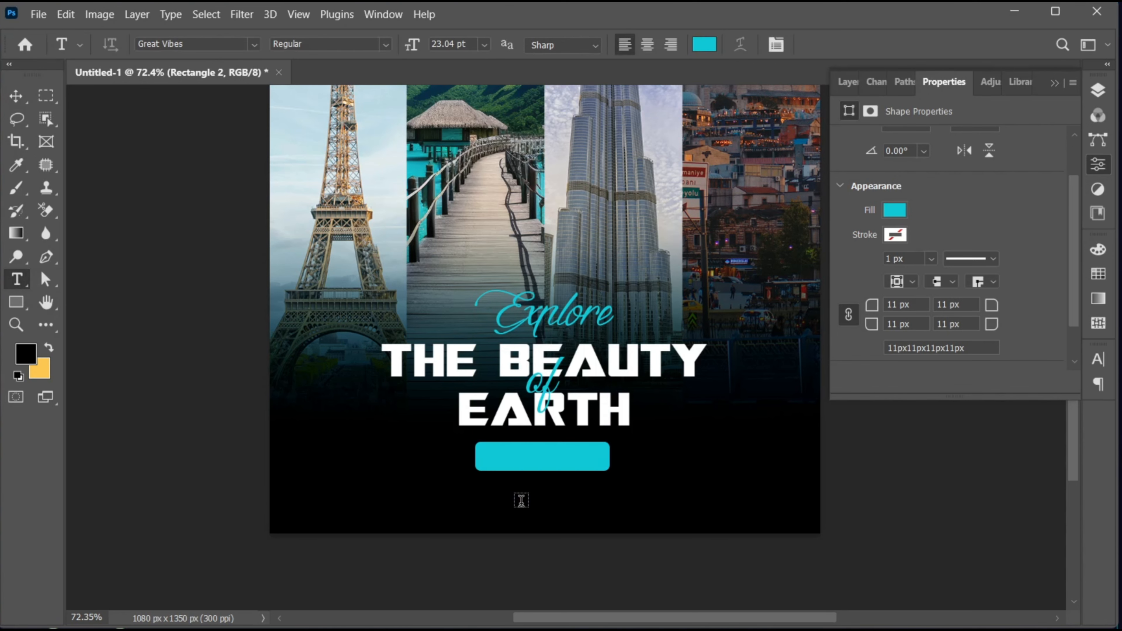
type("BOOKNO")
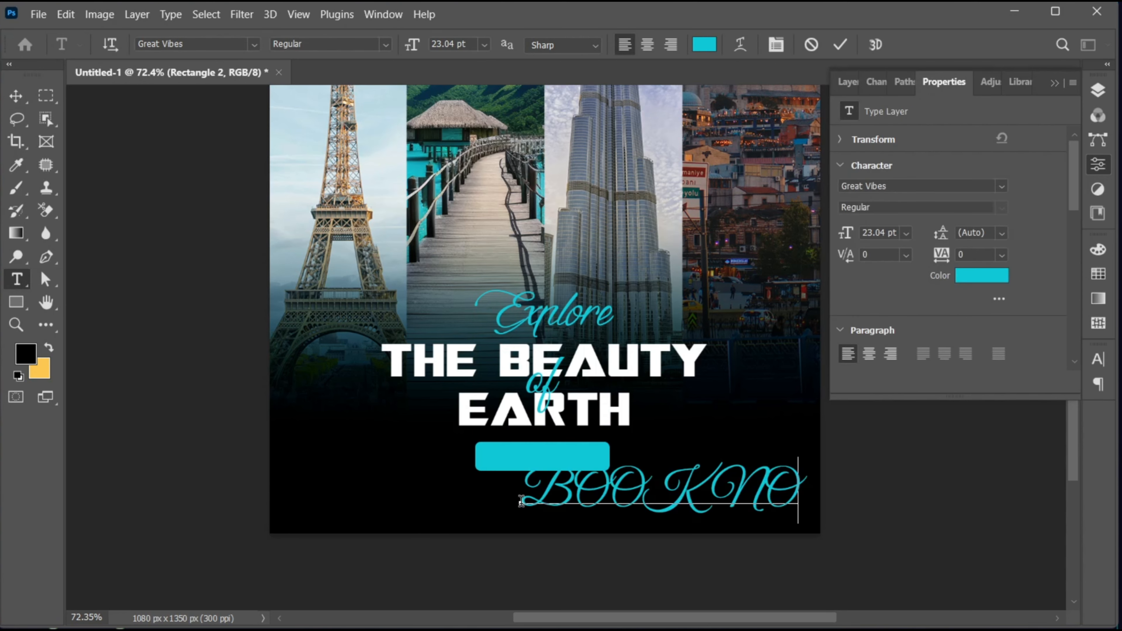
type("W")
Step: Set the font of the whole "BOOK NOW" text to Gotham Black
key("ctrl+a")
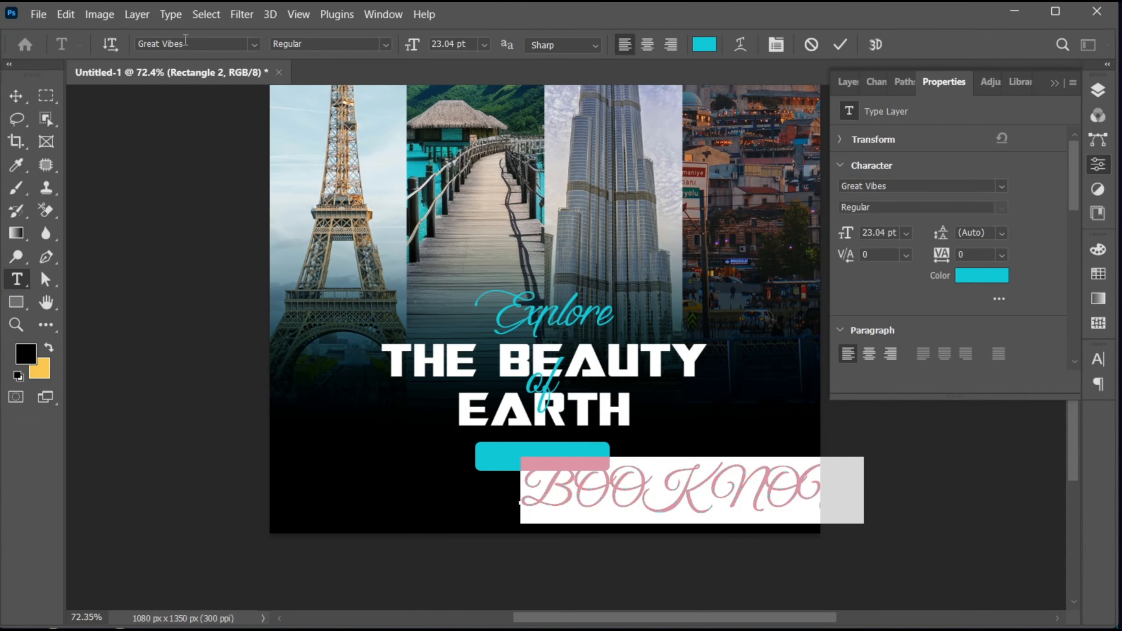
left_click(195, 43)
type("GOTHAM")
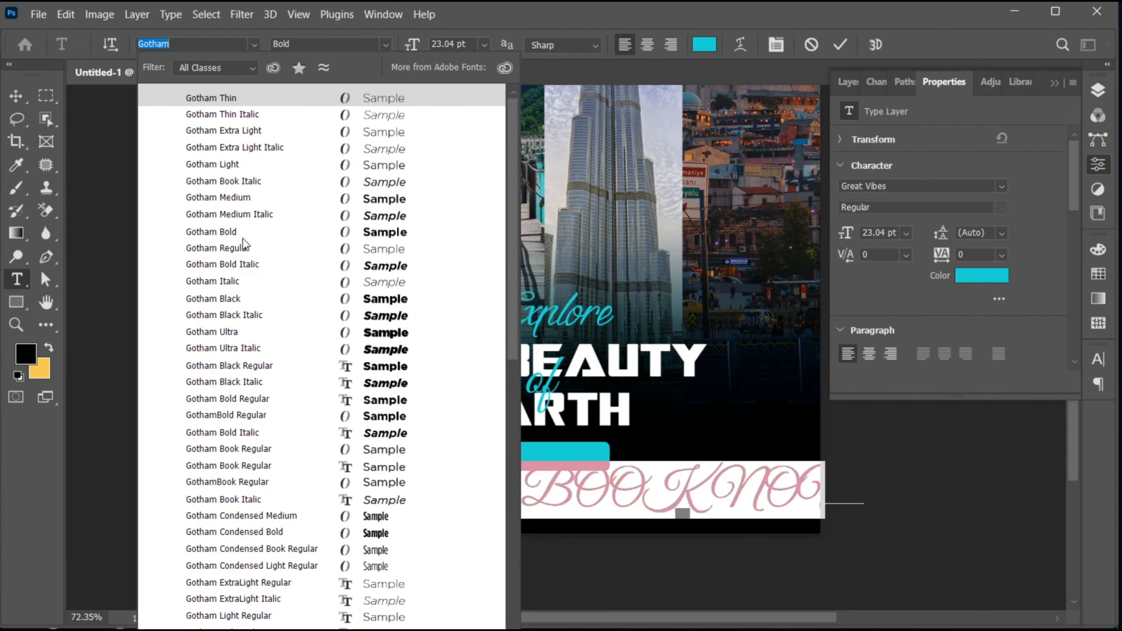
left_click(246, 300)
Step: Change the "BOOK NOW" text colour to black (000000)
left_click(704, 44)
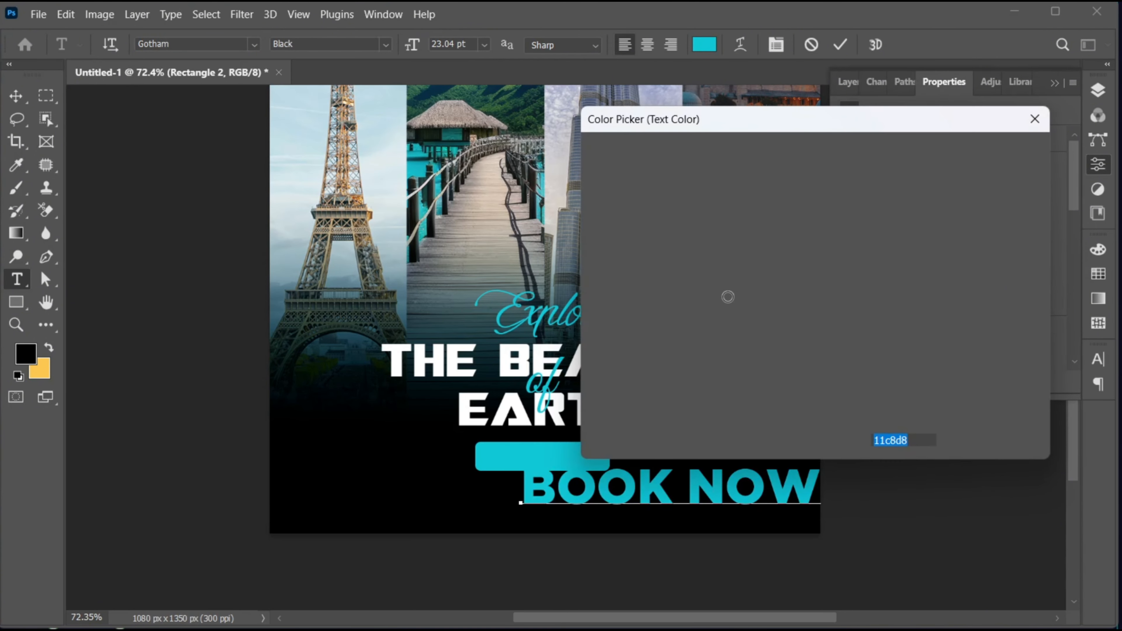
left_click(732, 381)
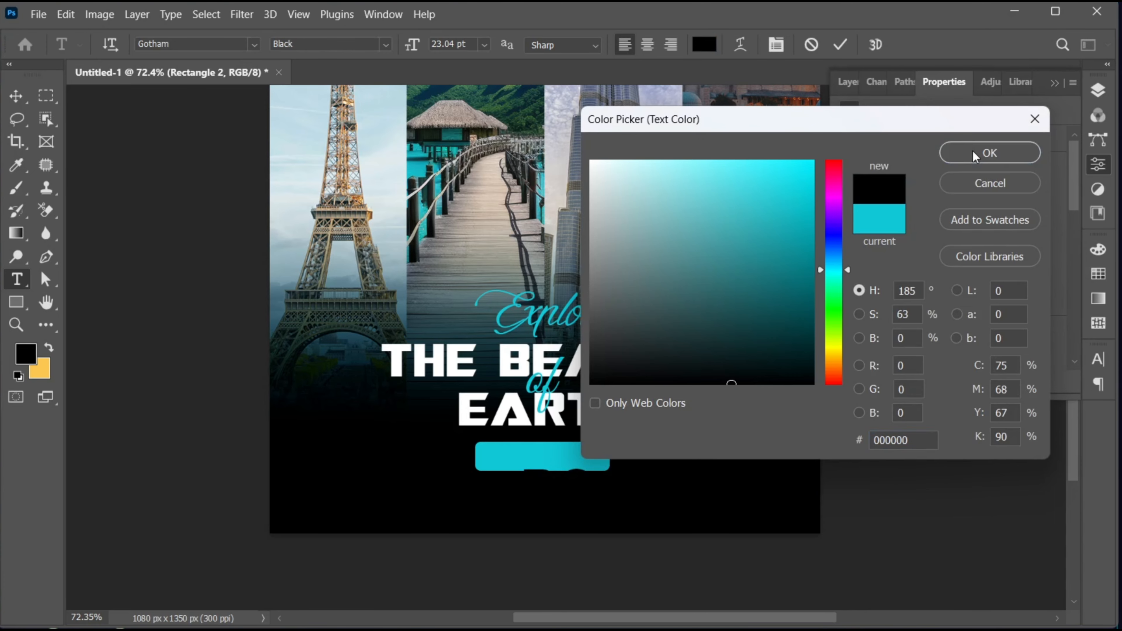
left_click(990, 153)
Step: Set the tracking of the "BOOK NOW" text to 140 and commit the text
left_click(1099, 361)
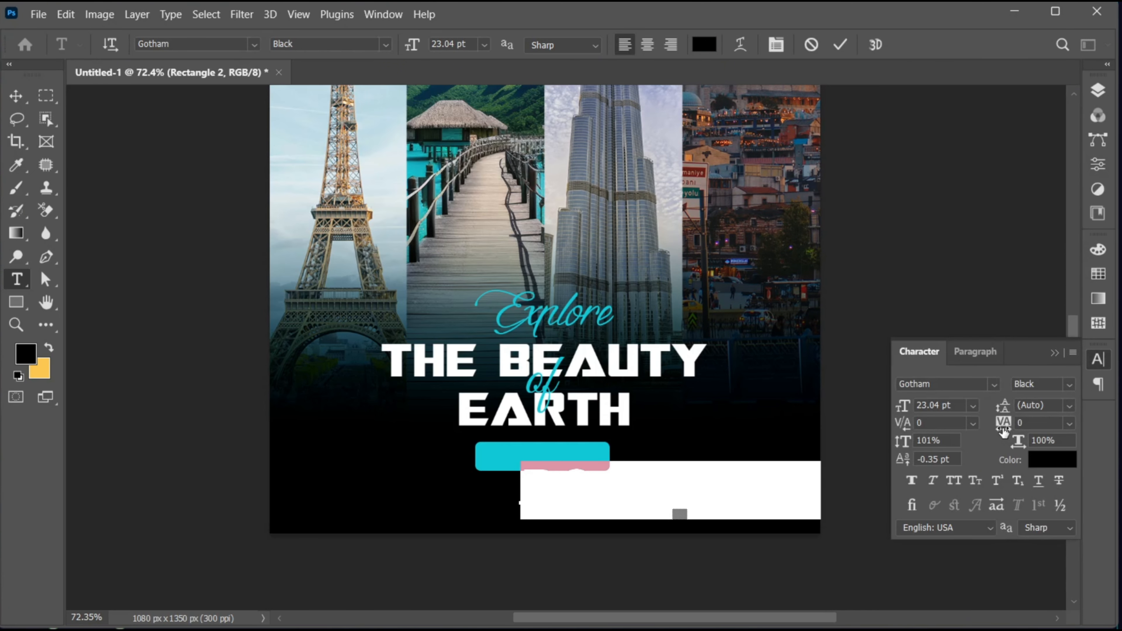
left_click_drag(1004, 422, 1008, 421)
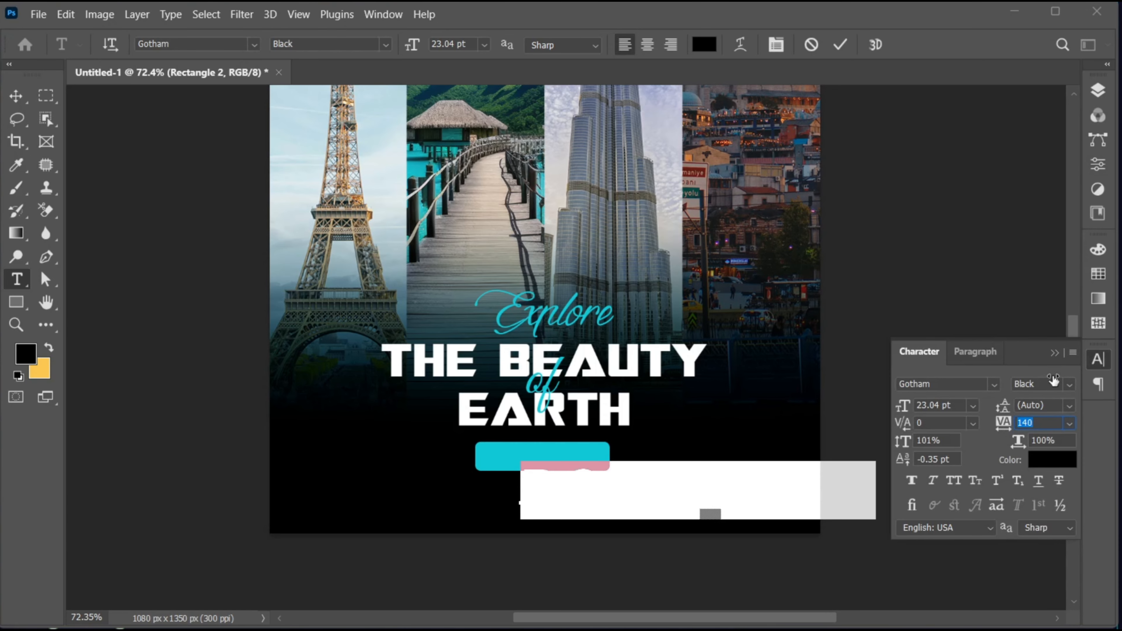
left_click(1058, 353)
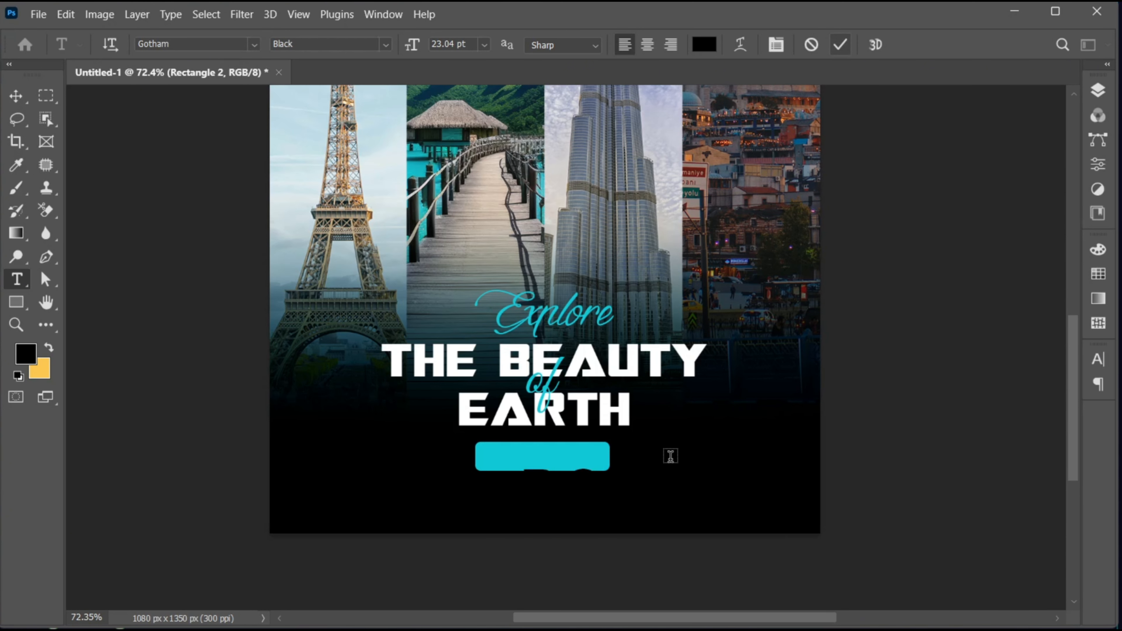
Step: Scale the "BOOK NOW" text down to about 7 pt and centre it on the cyan button
key("v")
key("ctrl+t")
left_click_drag(866, 529, 591, 473)
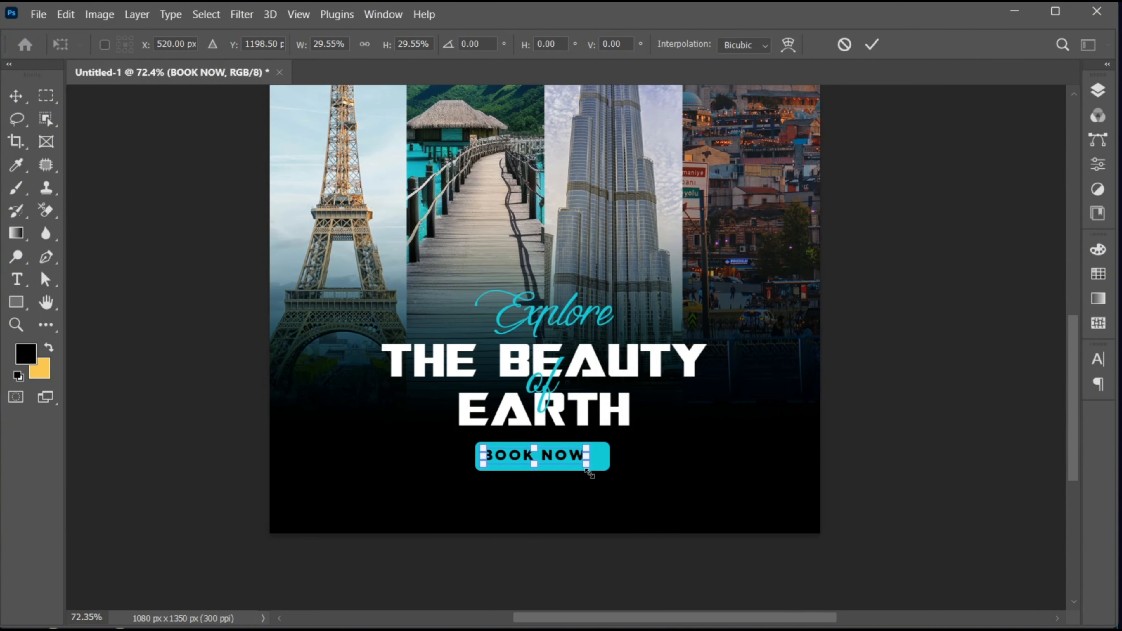
key("Return")
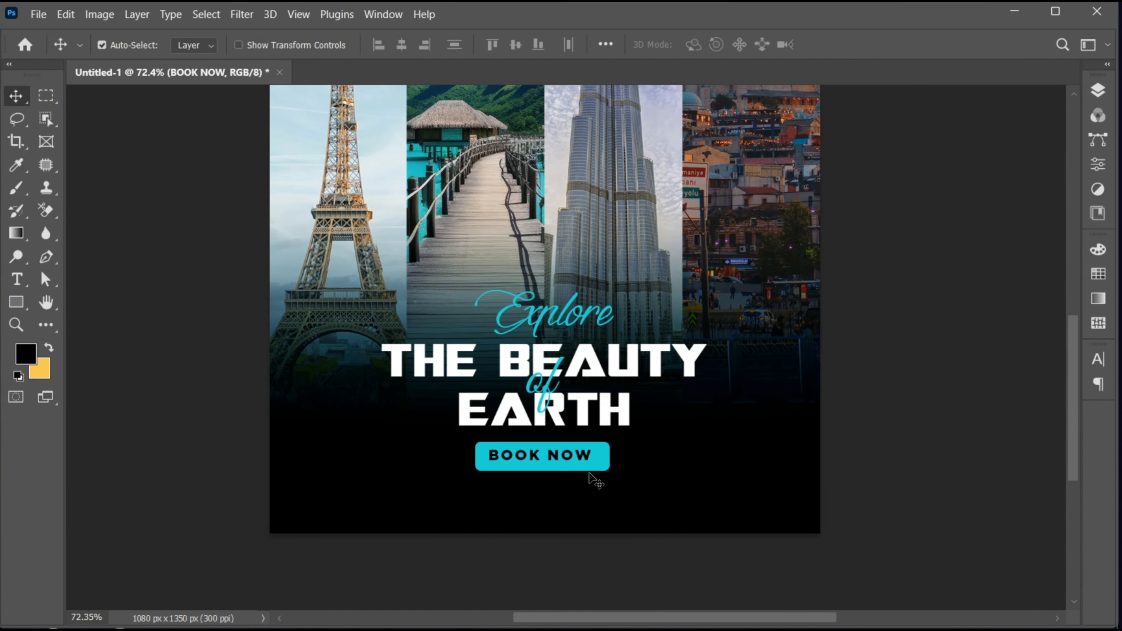
key("ctrl+t")
left_click_drag(592, 465, 592, 468)
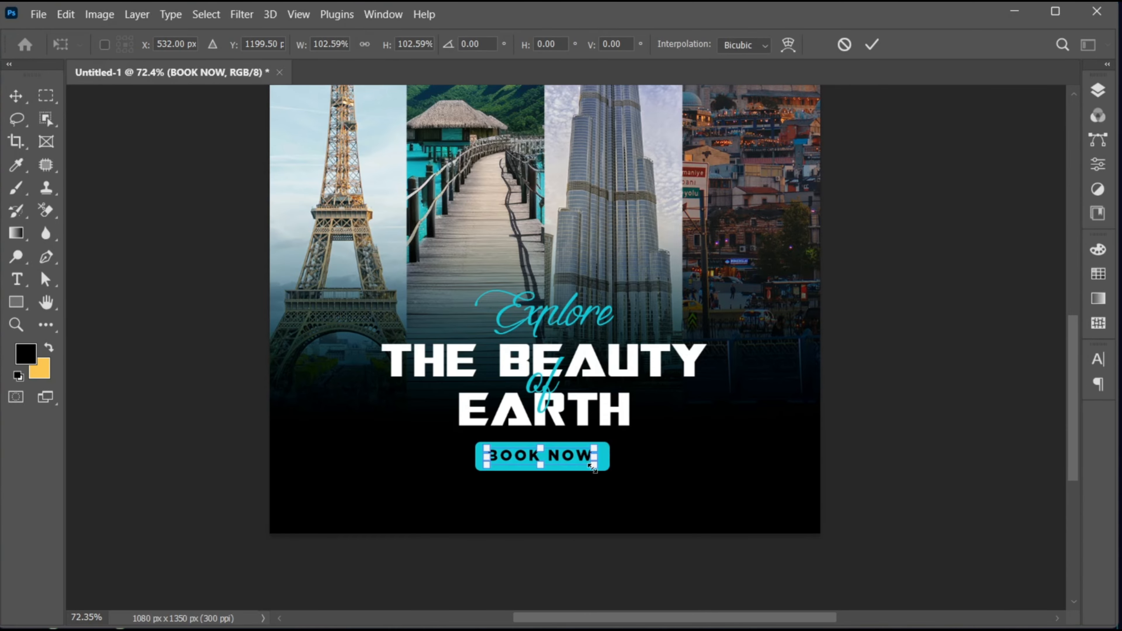
key("Return")
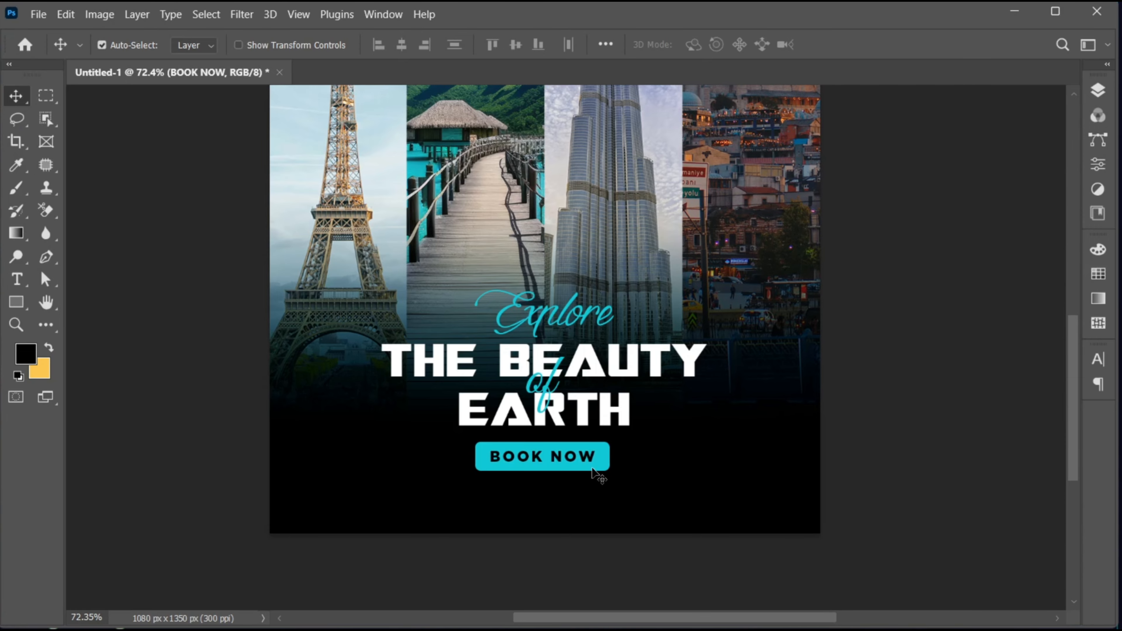
Step: Place the image "social icon-01.png" from Local Disk (E:) as an embedded object
left_click(39, 14)
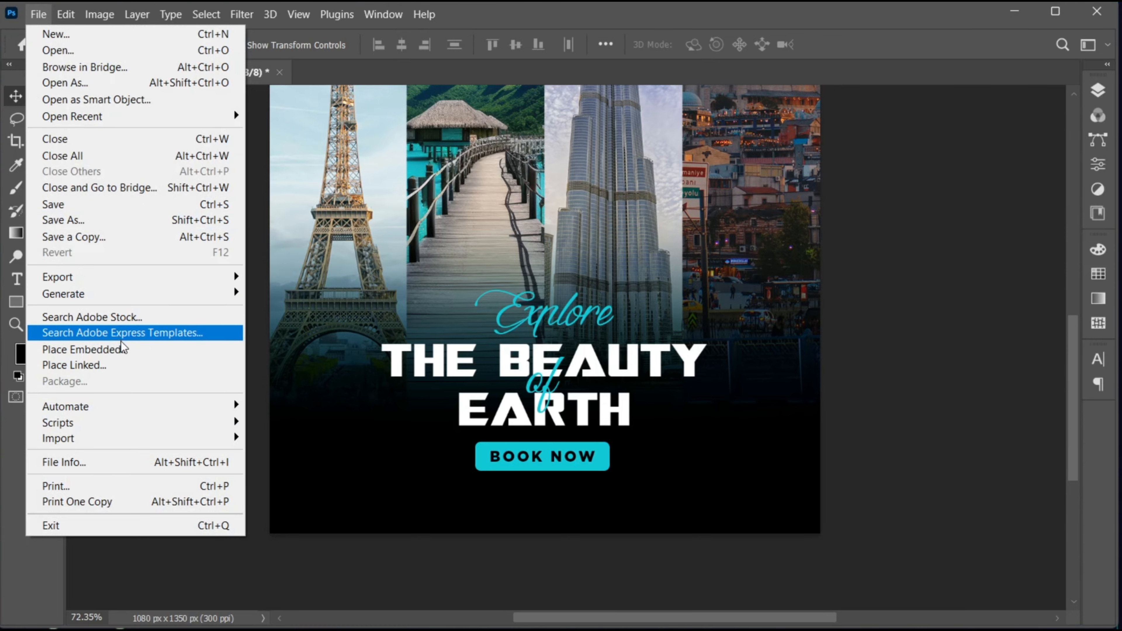
left_click(122, 350)
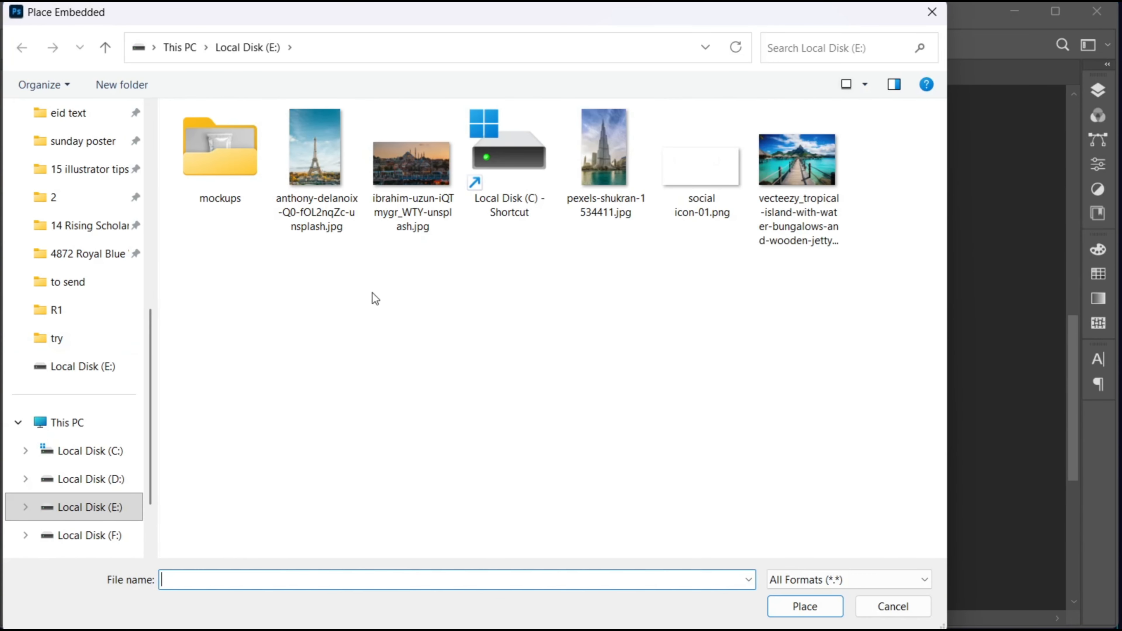
left_click(735, 194)
left_click(807, 608)
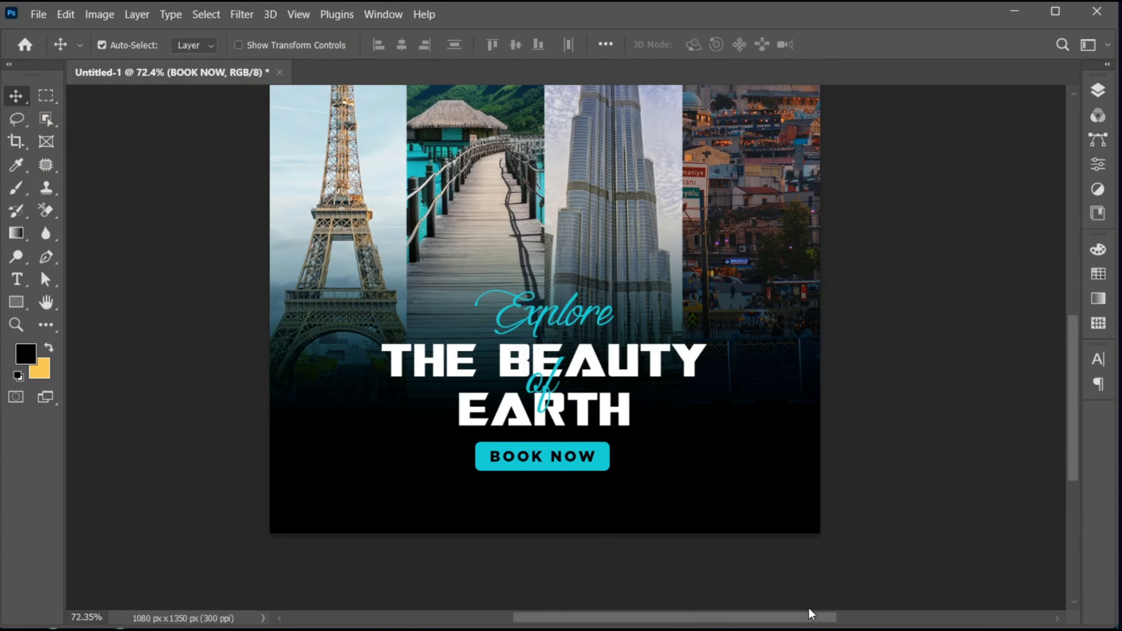
Step: Scale the social icons to about 56.5% and centre them below the "BOOK NOW" button
left_click_drag(652, 309, 557, 509)
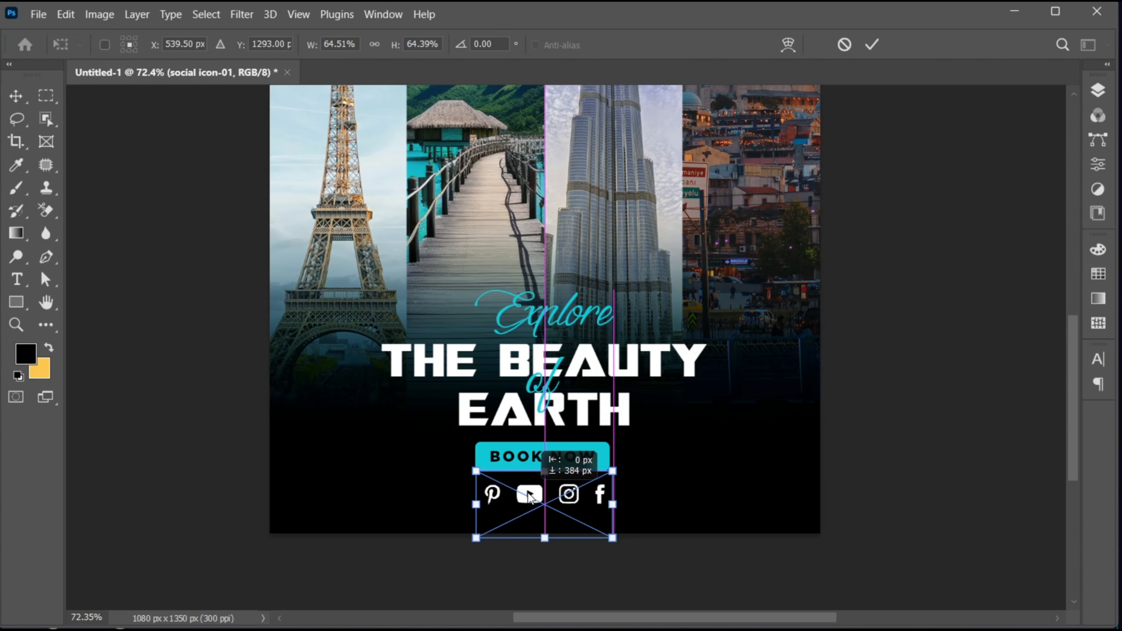
left_click_drag(612, 539, 607, 531)
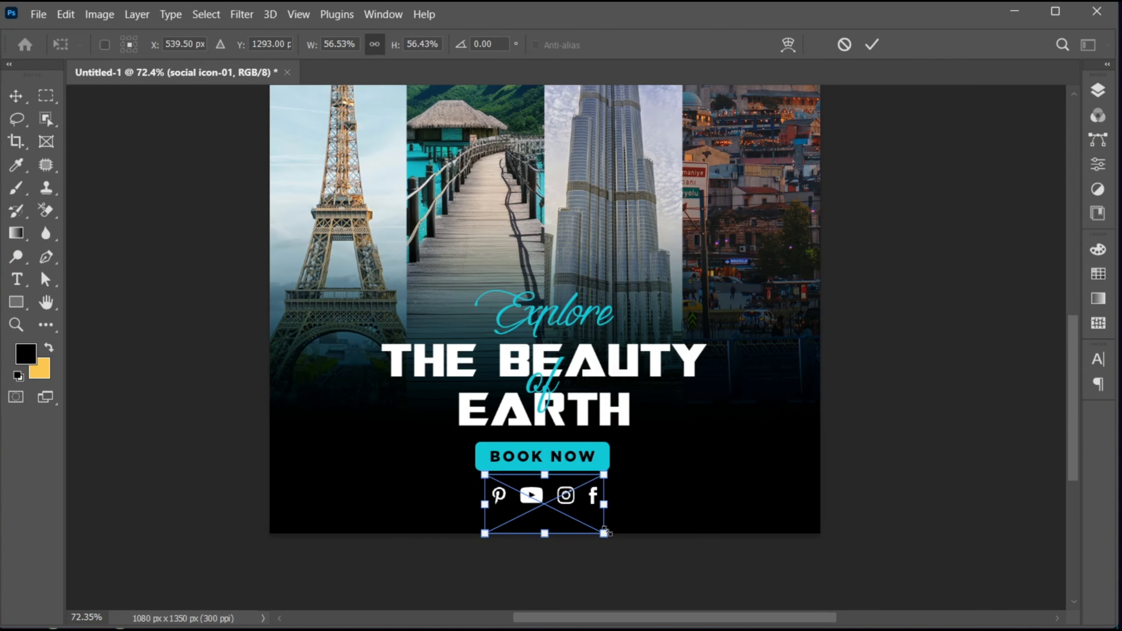
key("Return")
Step: Duplicate the "BOOK NOW" text to the top of the poster and change the copy to "JZ GRAPHICS"
key("ctrl+0")
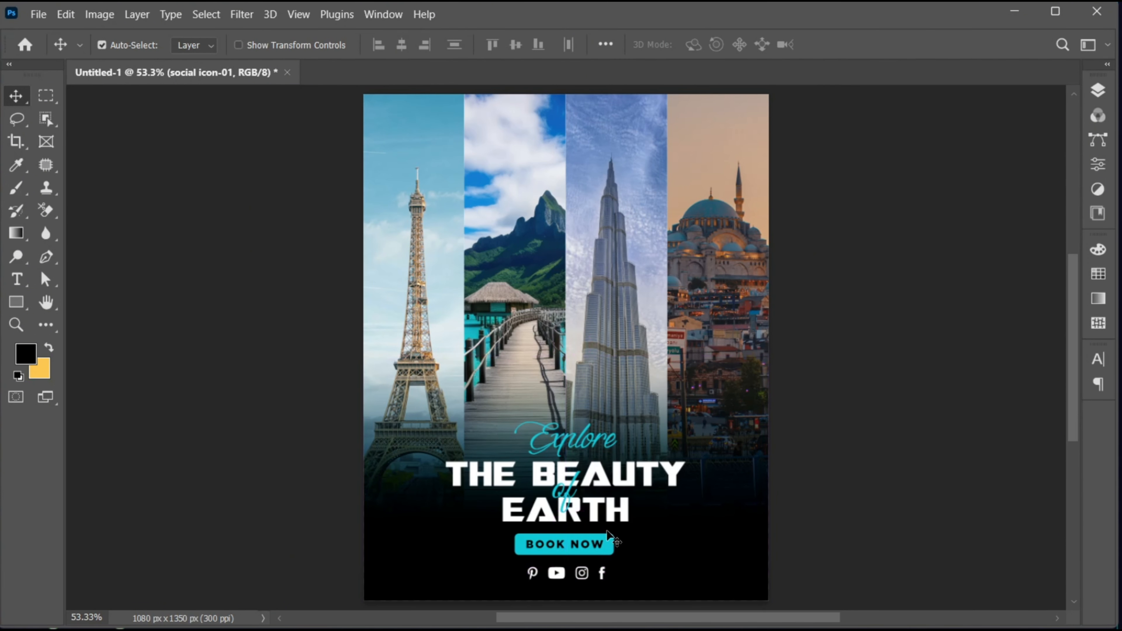
left_click_drag(584, 545, 582, 125)
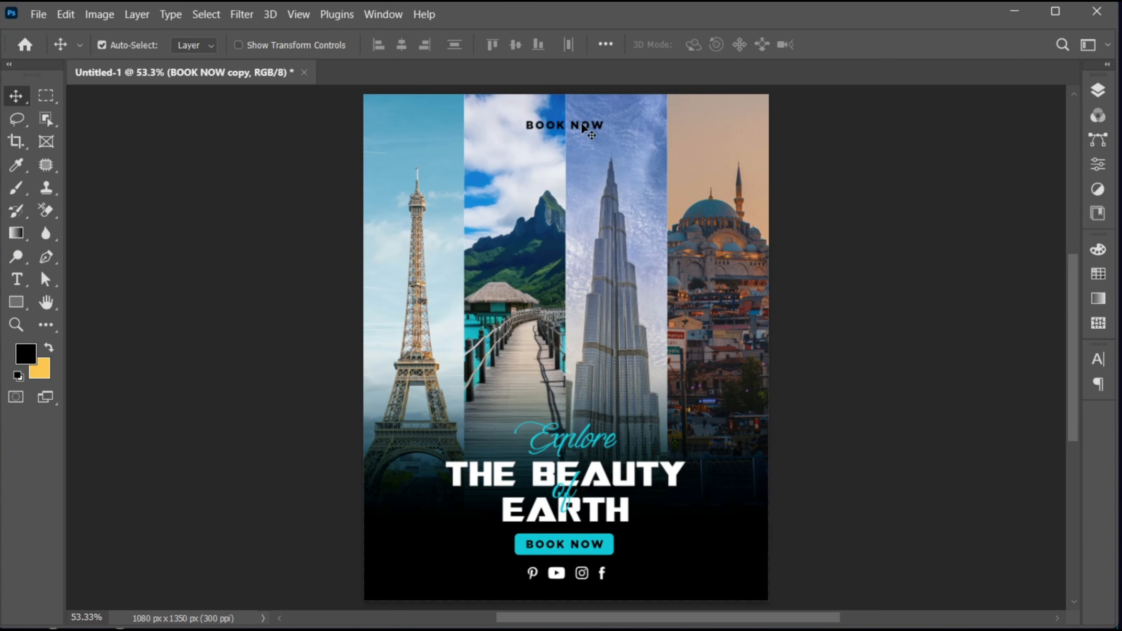
double_click(583, 124)
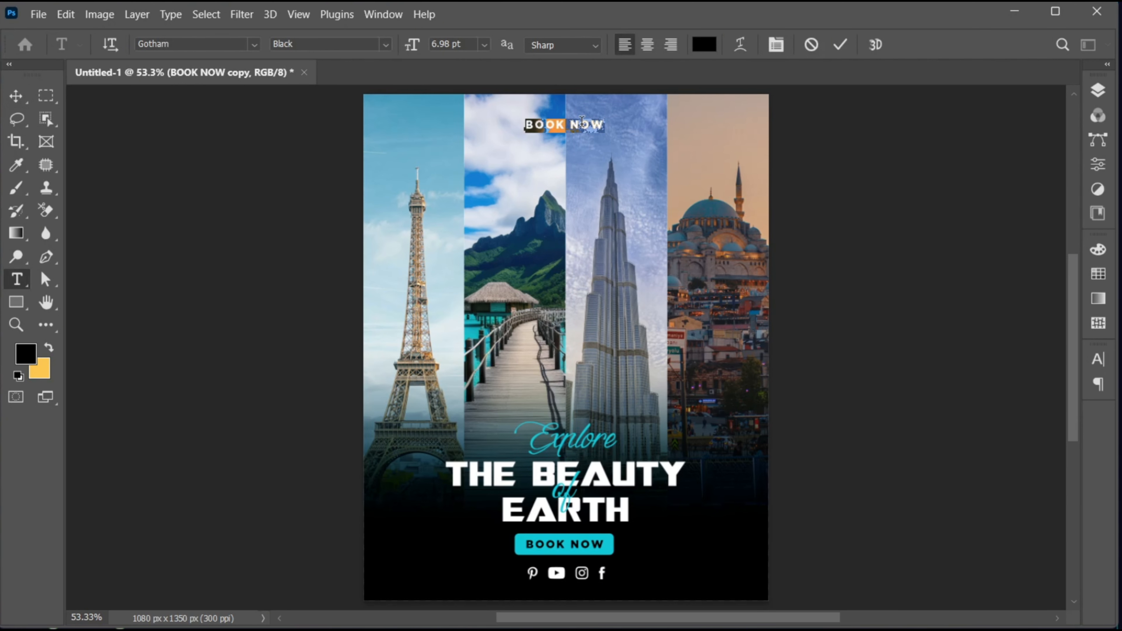
type("JZ GRAPHICS")
Step: Set the "JZ GRAPHICS" text to Gotham Bold with a tracking of 840
key("ctrl+a")
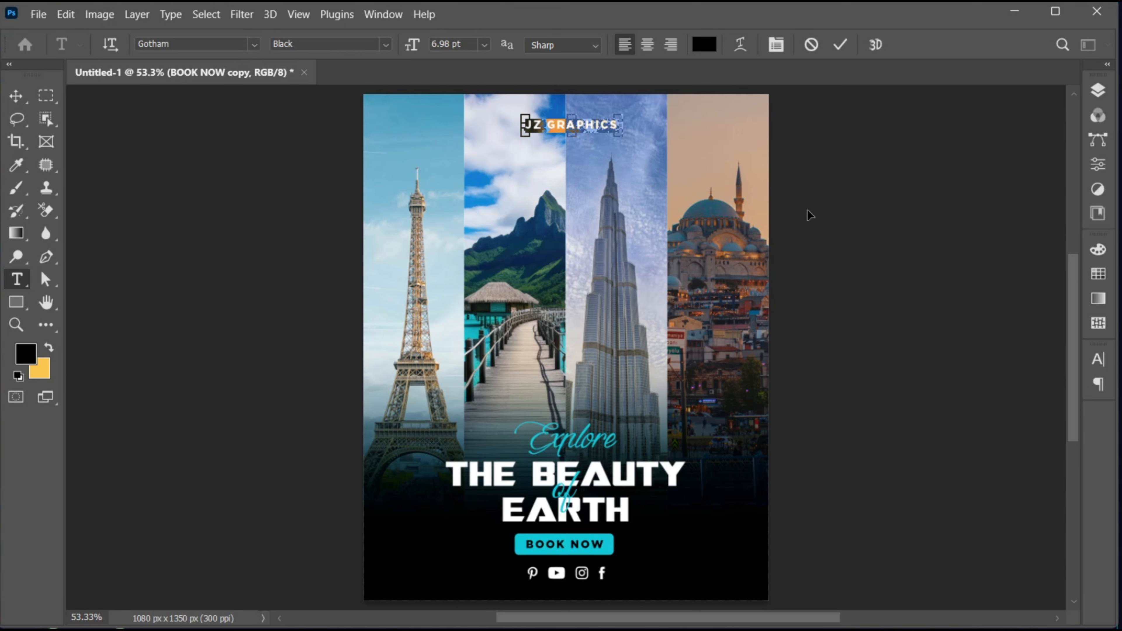
left_click(1105, 365)
left_click(1070, 384)
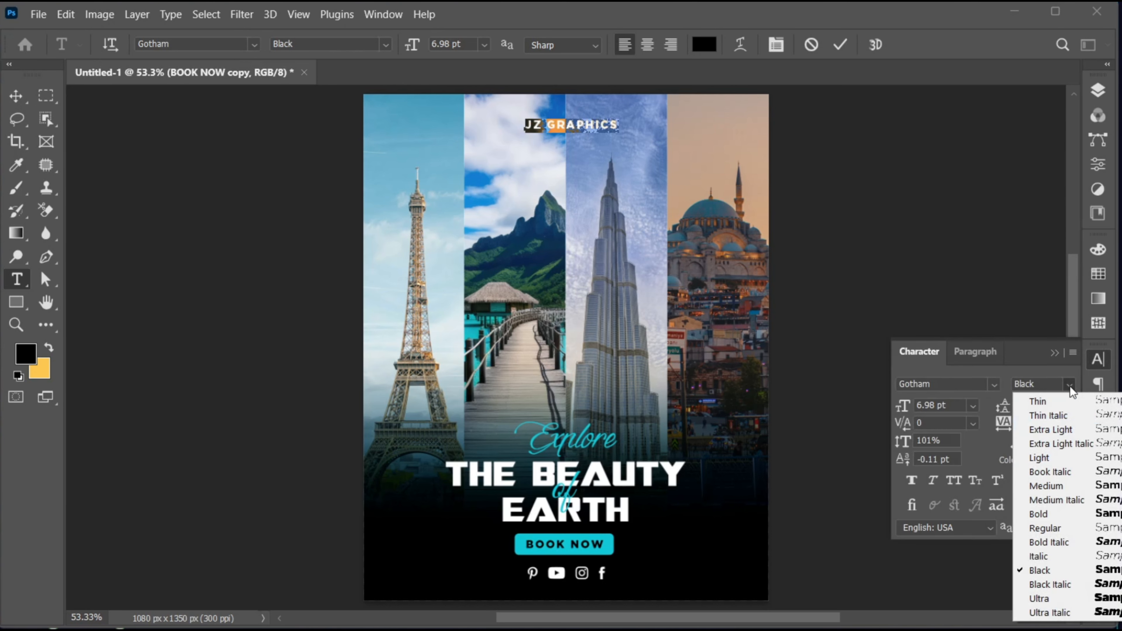
left_click(1050, 512)
left_click_drag(993, 423, 1002, 433)
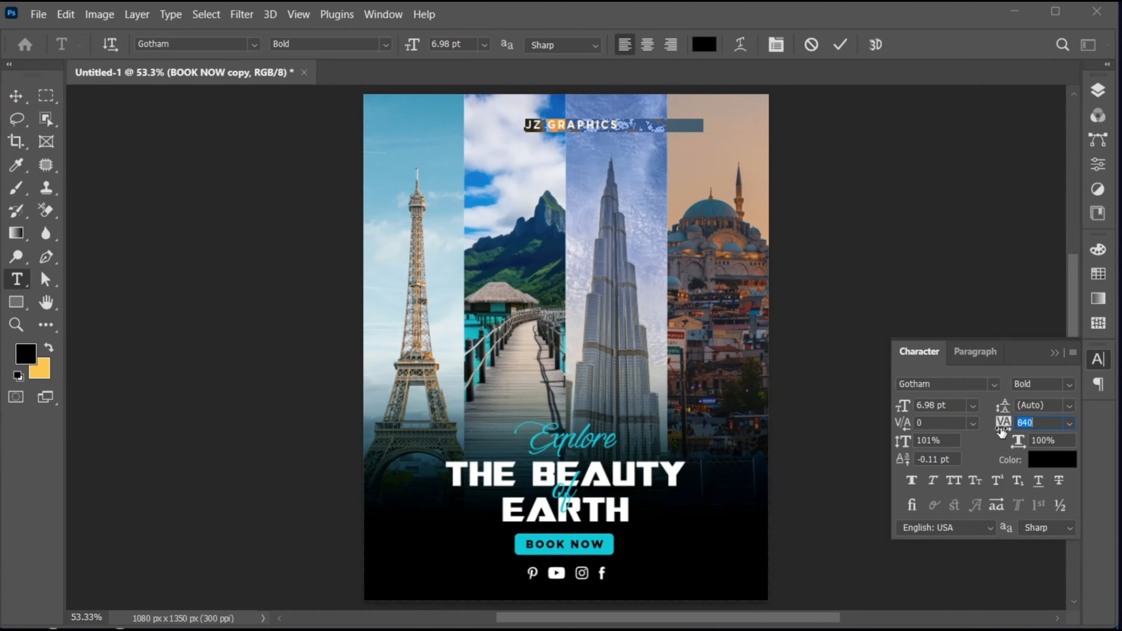
left_click(840, 44)
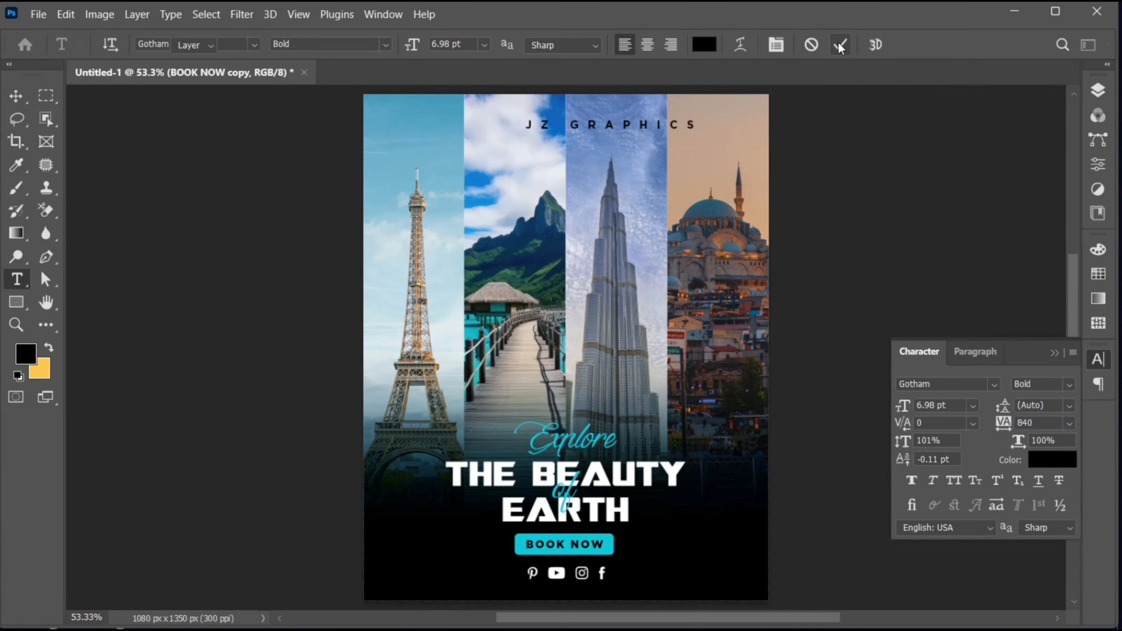
Step: Scale the "JZ GRAPHICS" text down to about 5.26 pt and centre it horizontally at the top of the poster
key("v")
key("ctrl+t")
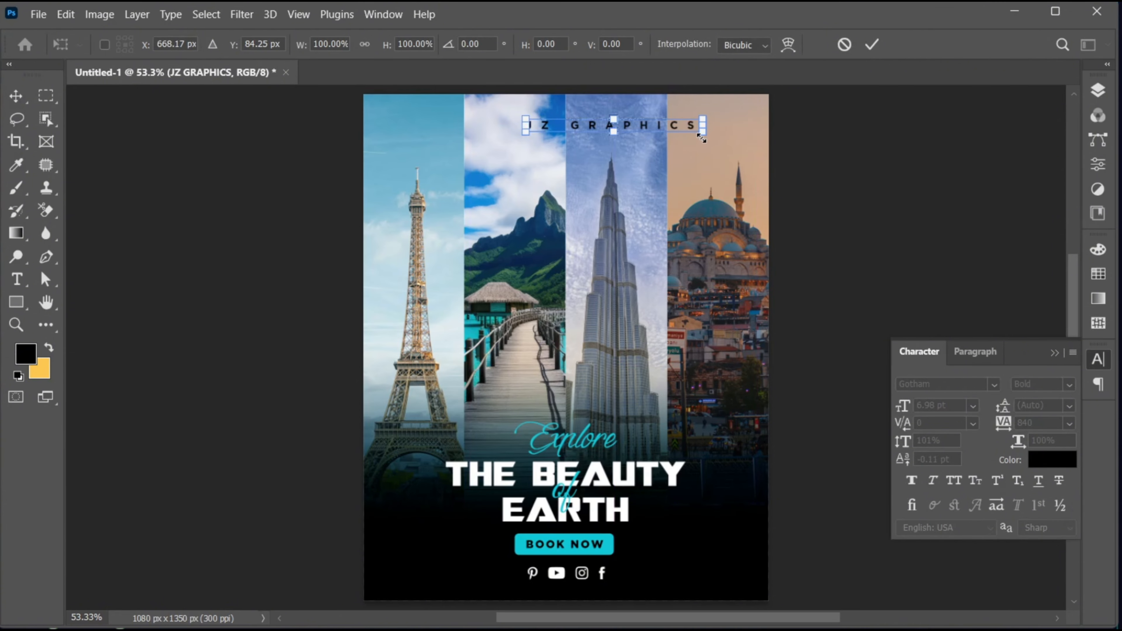
left_click_drag(703, 138, 599, 129)
key("Return")
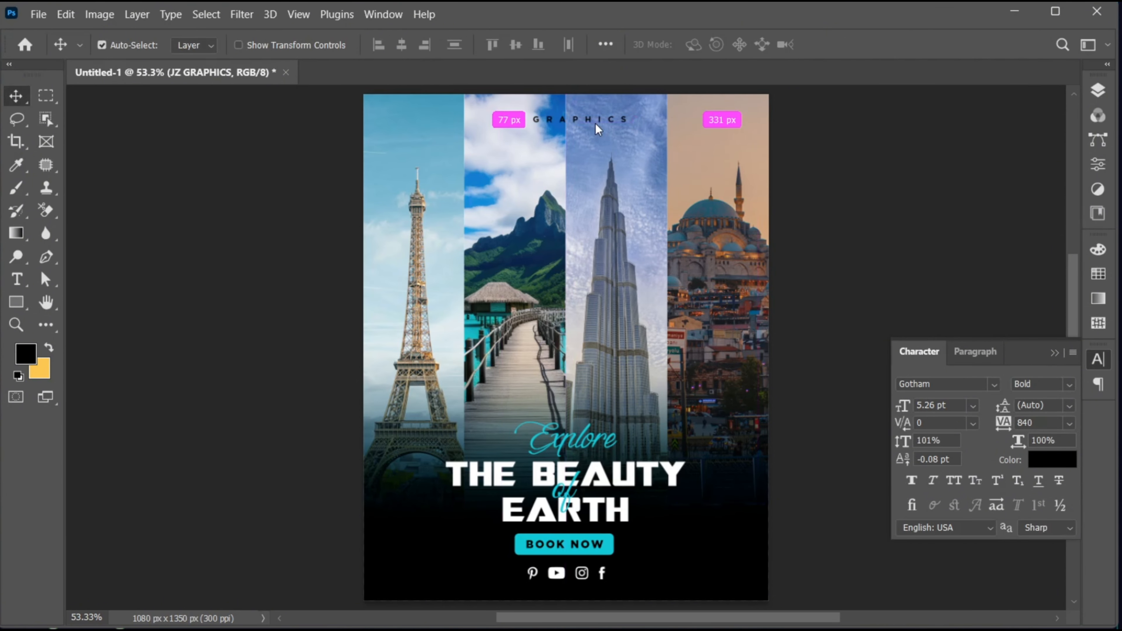
key("ctrl+a")
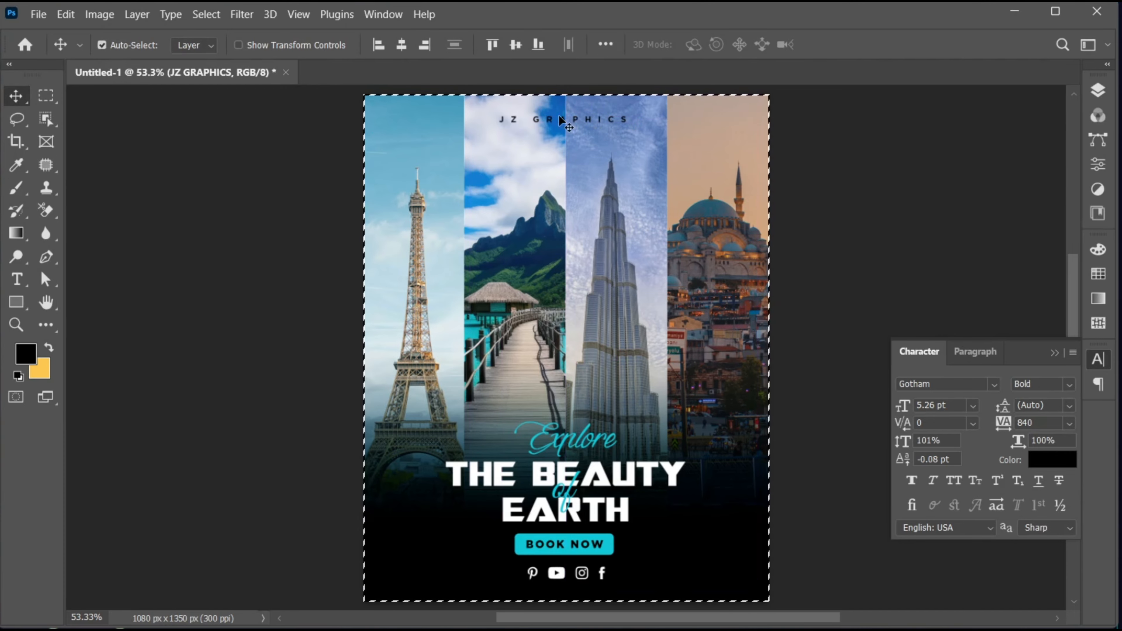
left_click(402, 45)
key("ctrl+d")
Step: Scale the social icons down to about 50% and nudge them up closer to the "BOOK NOW" button
left_click(592, 579)
key("ctrl+t")
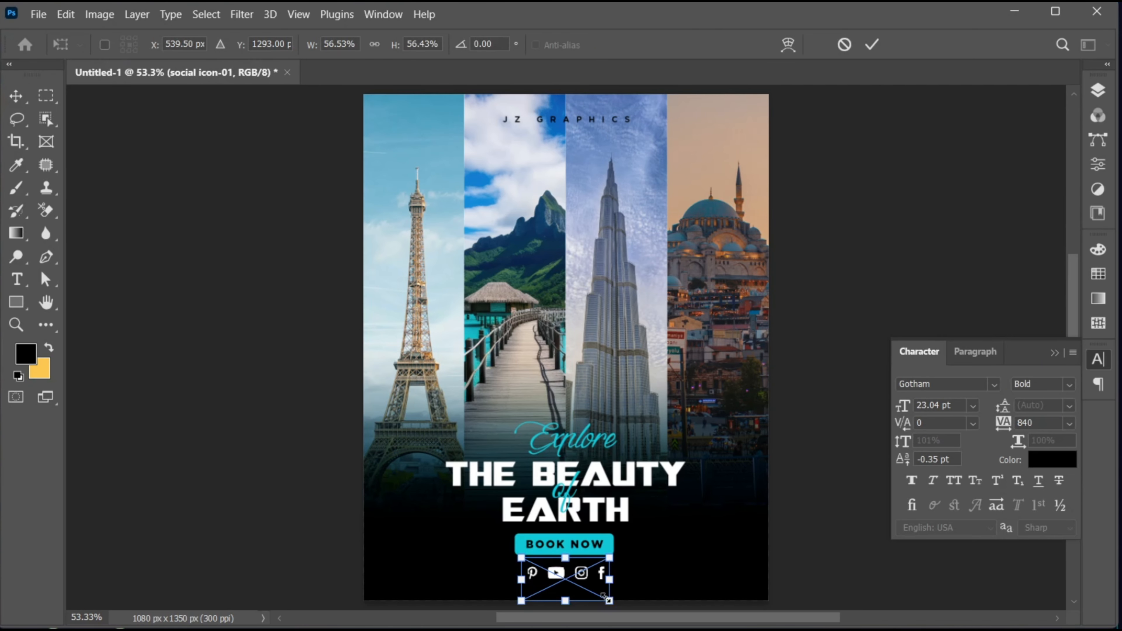
left_click_drag(604, 598, 598, 594)
key("Return")
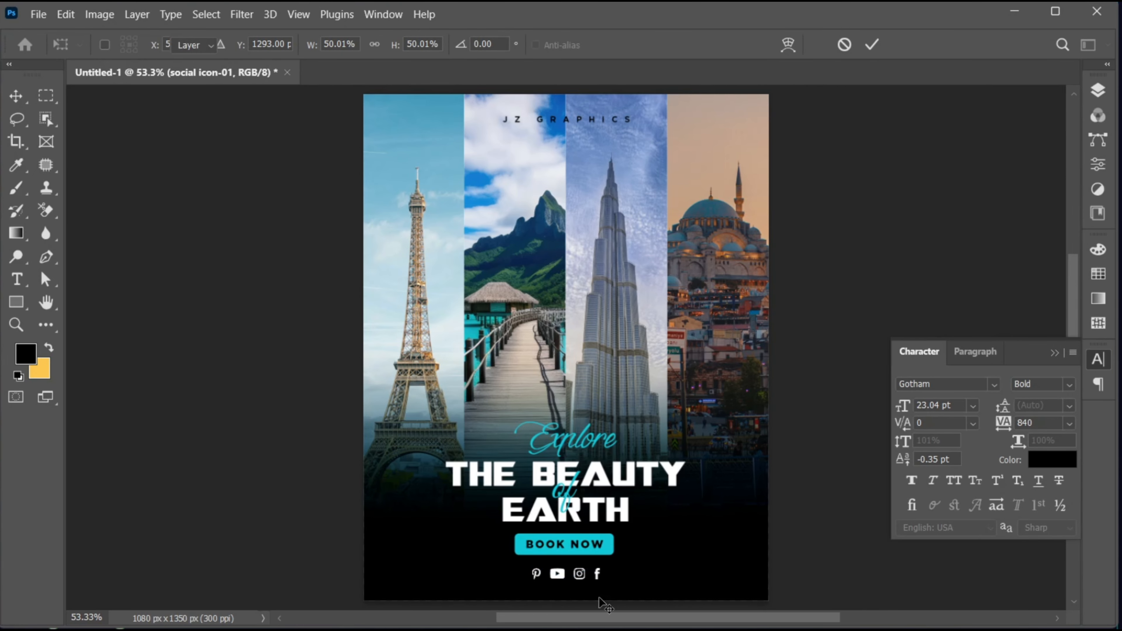
key("Up")
key("Up")
key("Up")
key("Up")
key("Up")
key("Up")
key("Up")
key("Up")
key("Up")
key("Up")
key("Up")
key("Up")
key("Up")
key("Up")
key("Up")
key("Up")
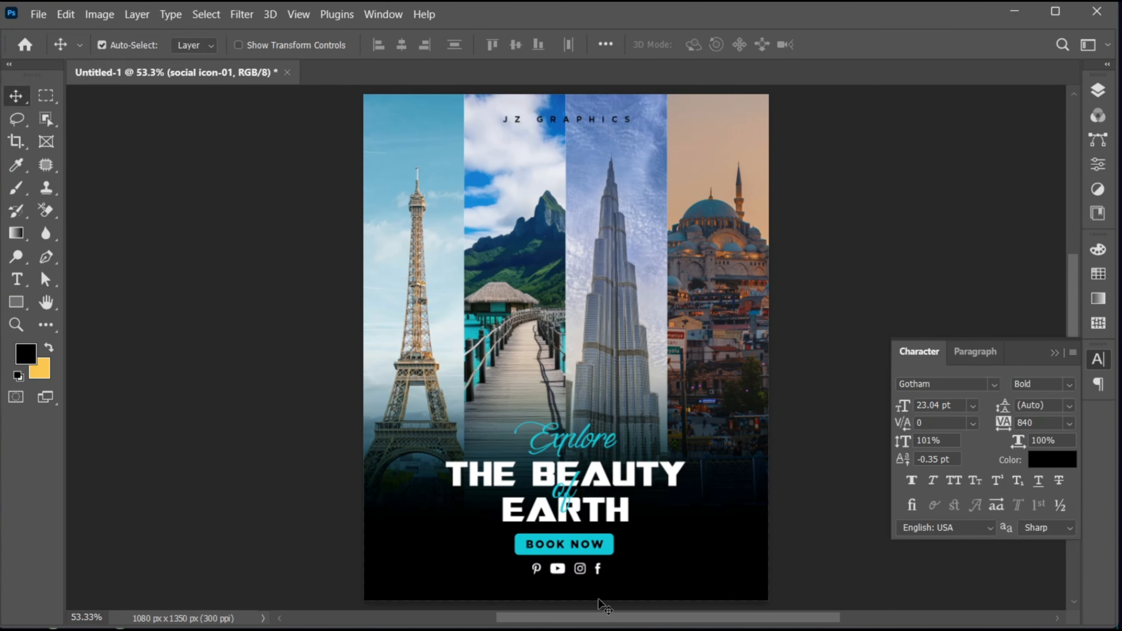
left_click(1057, 352)
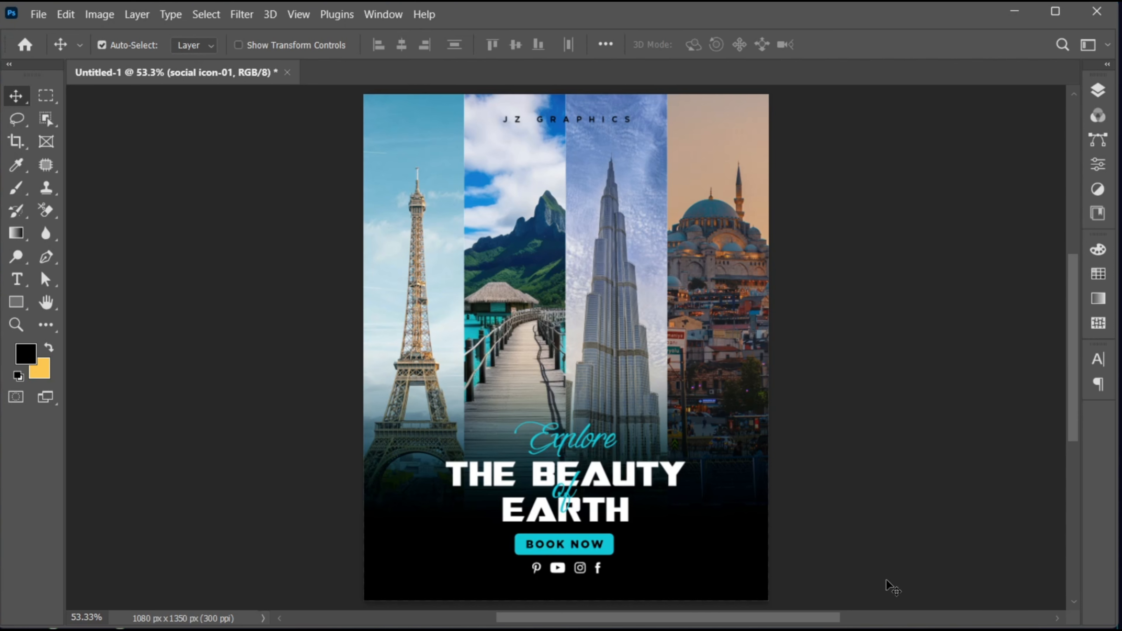